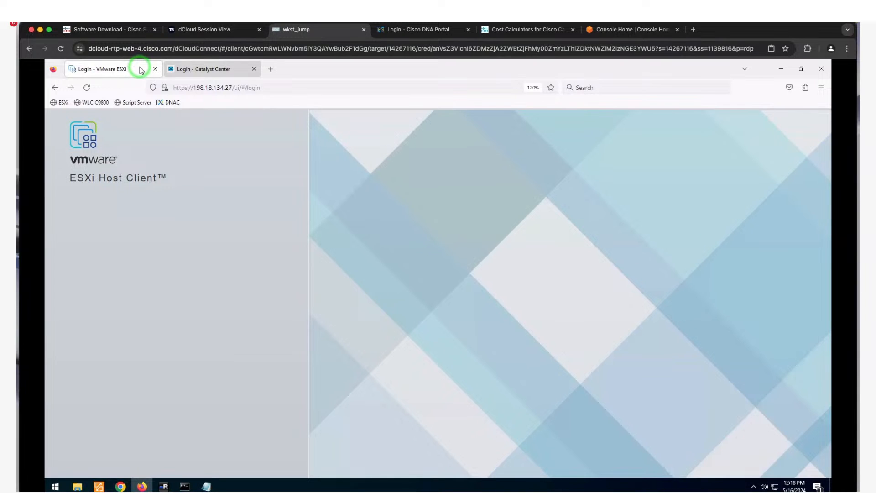
- Go from the Catalyst Center login page back to the ESXi host management page
{"action": "left_click", "coordinate": [224, 66]}
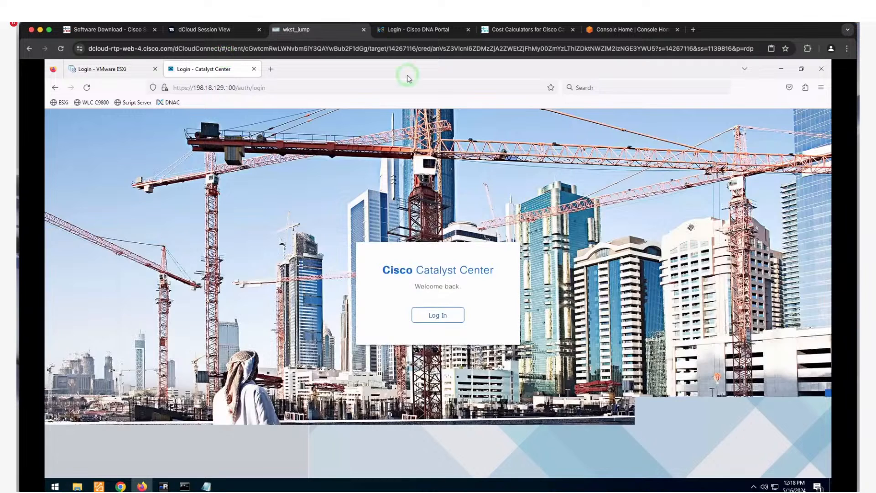
{"action": "left_click", "coordinate": [137, 71]}
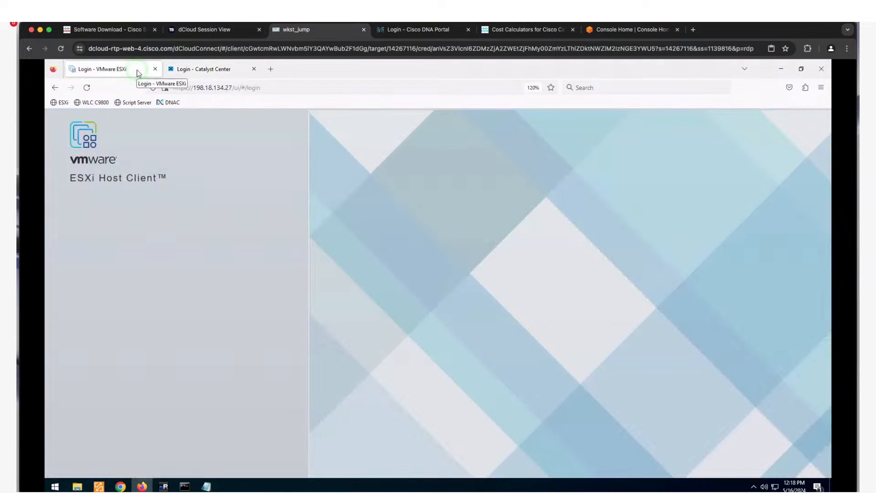
{"action": "left_click", "coordinate": [218, 88]}
{"action": "left_click", "coordinate": [218, 88]}
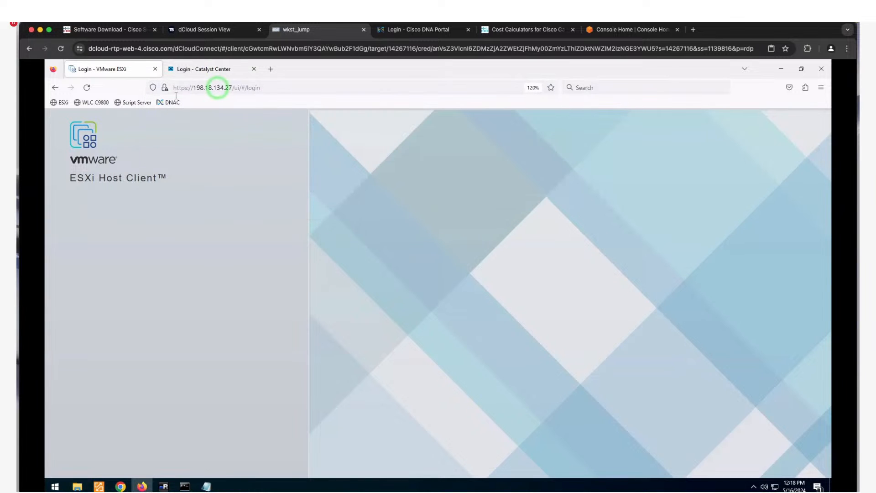
{"action": "left_click", "coordinate": [60, 103]}
{"action": "left_click", "coordinate": [156, 202]}
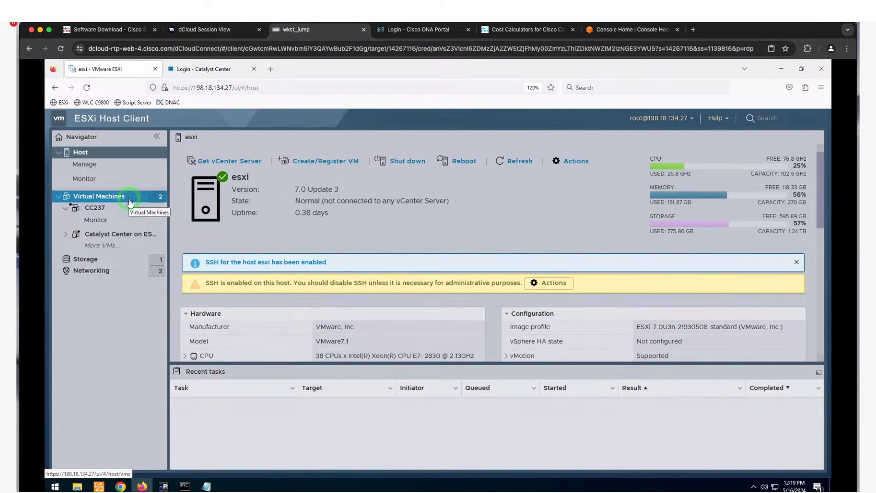
- List the host's virtual machines, look at CC237, then begin a new VM via Create/Register VM
{"action": "left_click", "coordinate": [131, 202]}
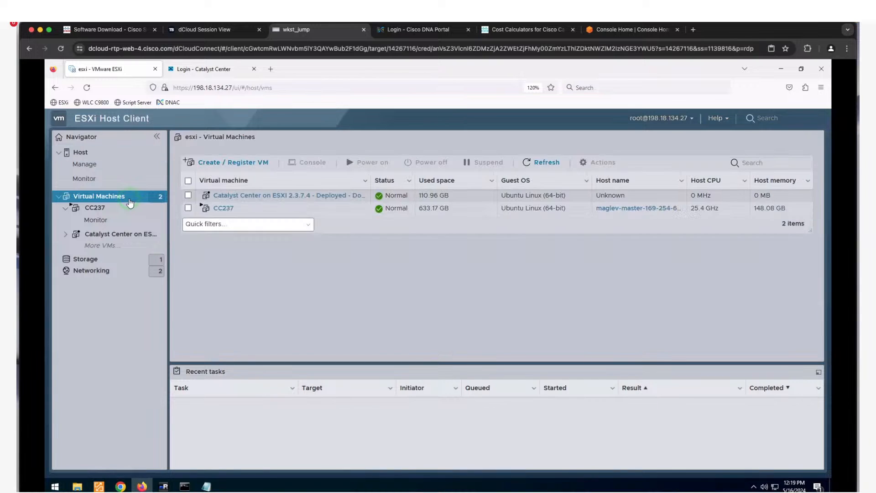
{"action": "left_click", "coordinate": [304, 196]}
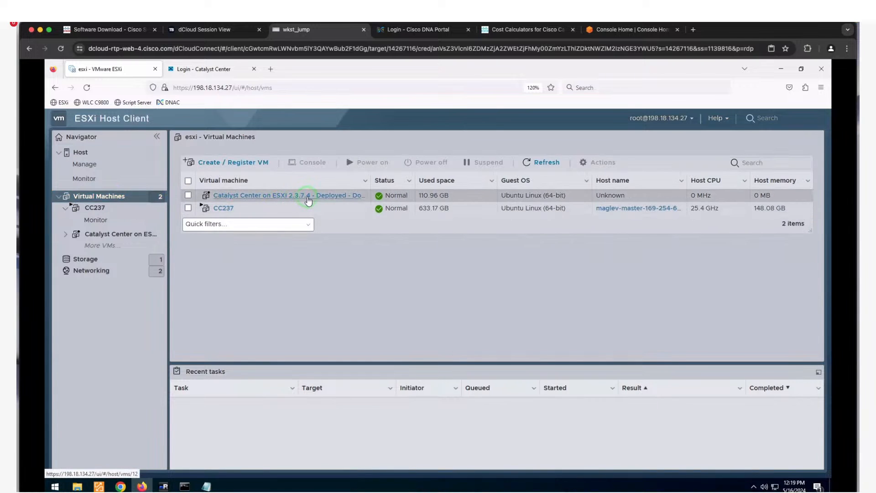
{"action": "left_click", "coordinate": [223, 210]}
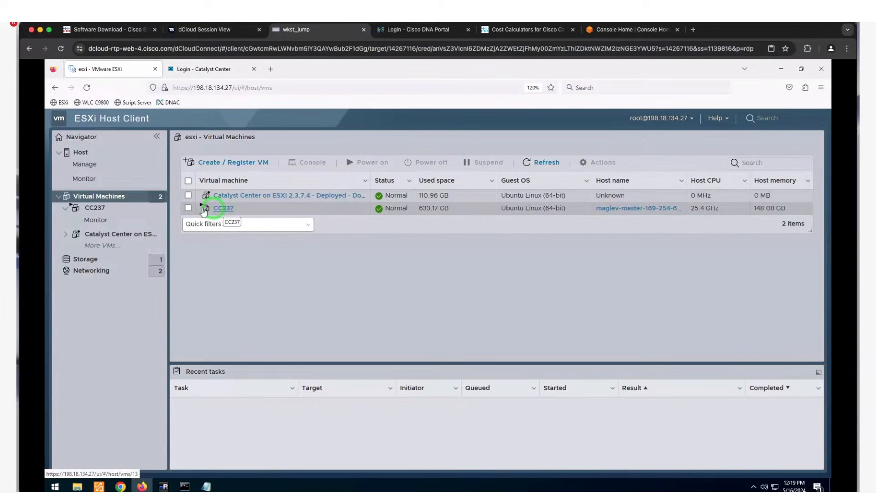
{"action": "left_click", "coordinate": [133, 199]}
{"action": "right_click", "coordinate": [133, 199]}
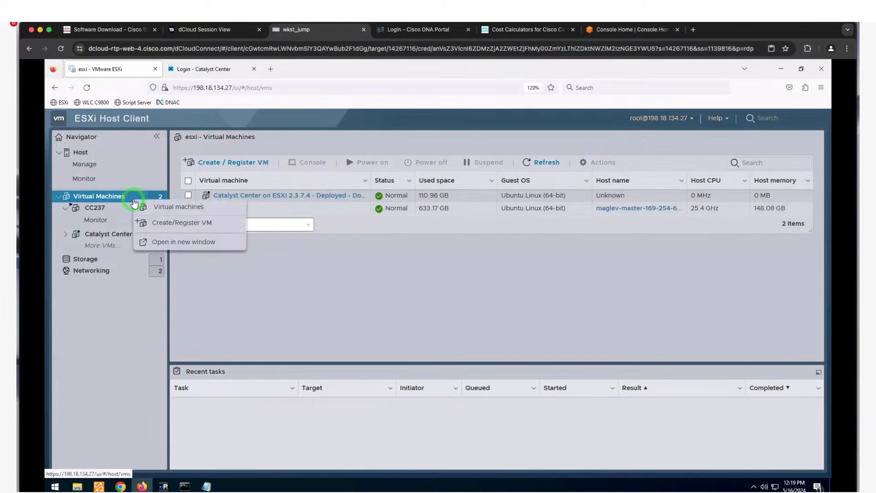
{"action": "left_click", "coordinate": [175, 225]}
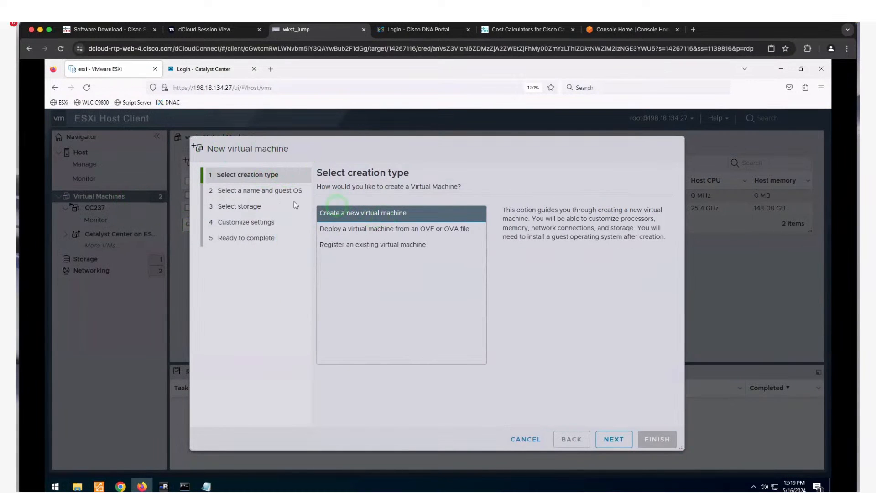
- Deploy from an OVF/OVA file, name the VM CCwebinar, and attach CCESXI237.ova
{"action": "left_click", "coordinate": [367, 230]}
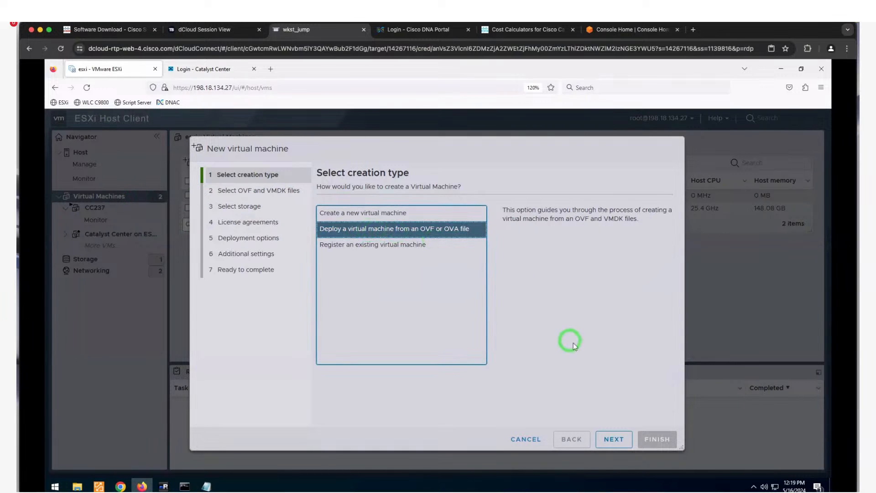
{"action": "left_click", "coordinate": [611, 437]}
{"action": "left_click", "coordinate": [454, 223]}
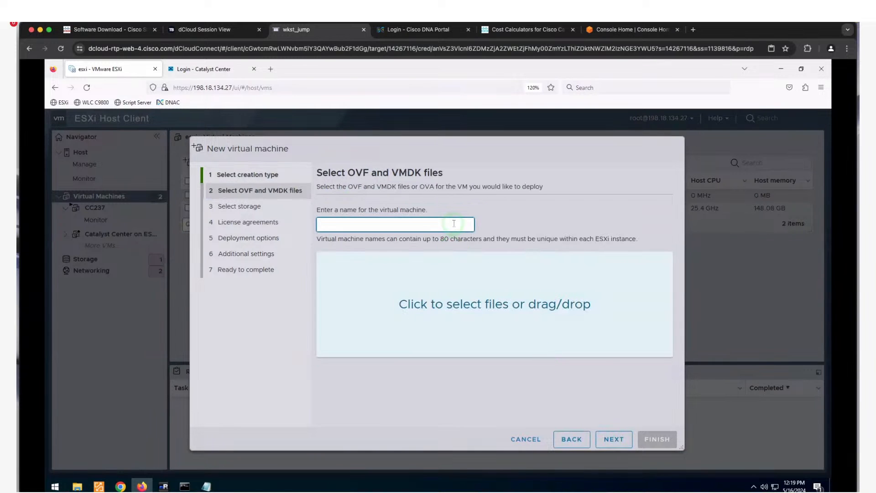
{"action": "type", "text": "CCwebinar"}
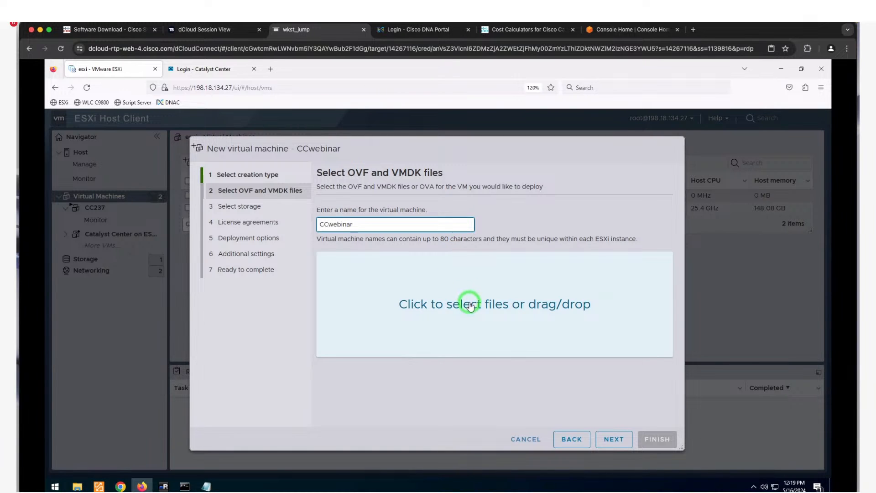
{"action": "left_click", "coordinate": [465, 304]}
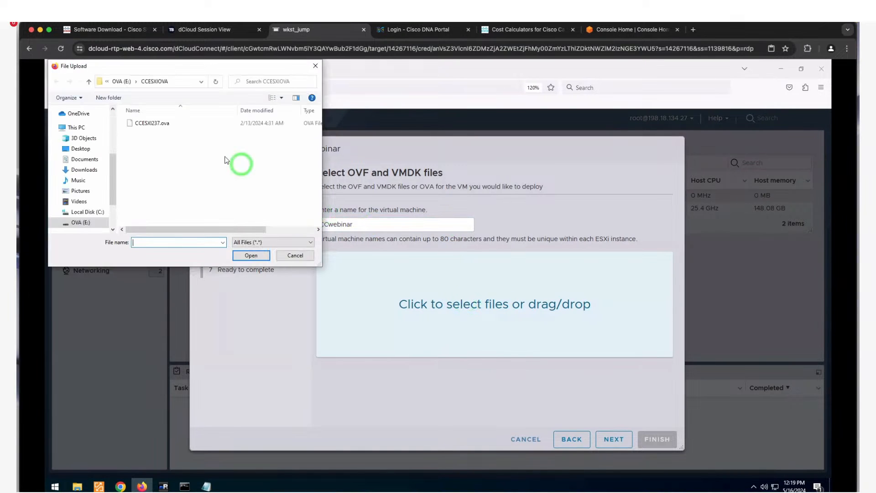
{"action": "left_click", "coordinate": [186, 126]}
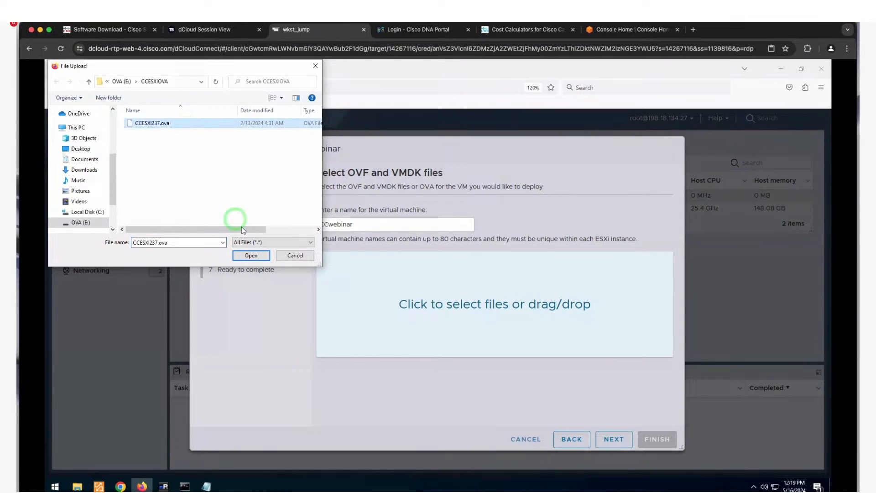
{"action": "left_click", "coordinate": [255, 258]}
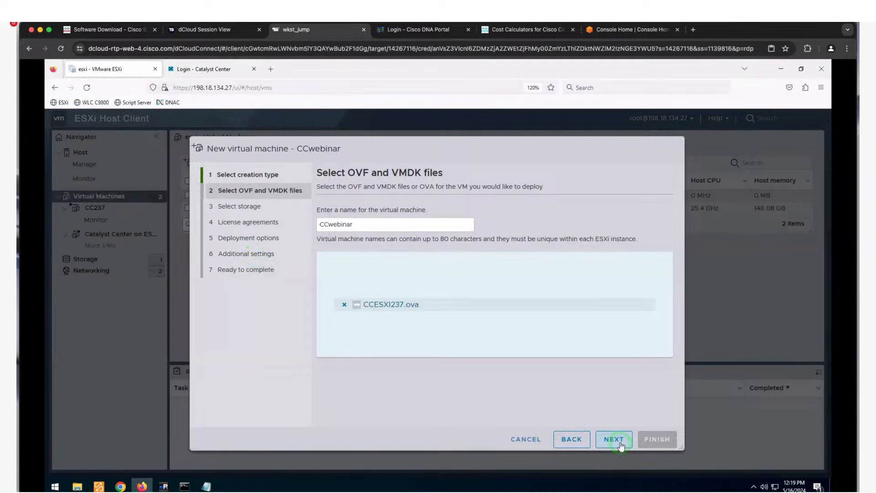
{"action": "left_click", "coordinate": [613, 439]}
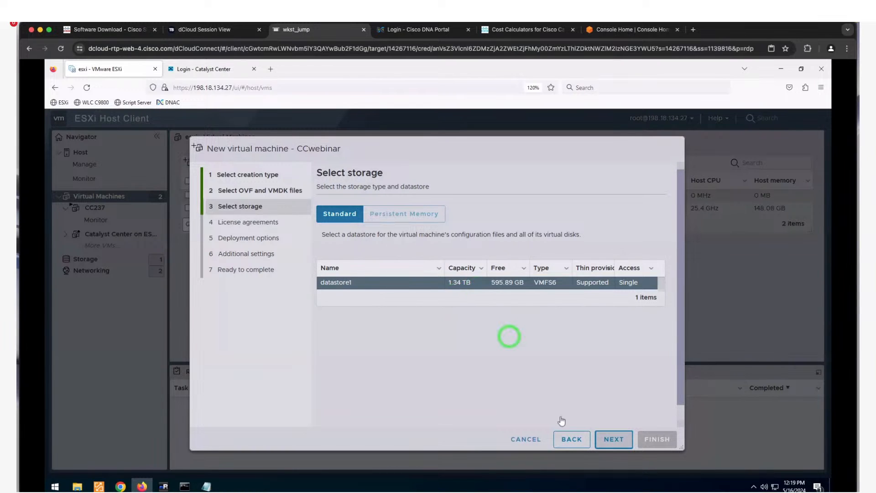
- Keep datastore1, map enterprise to VM Network (VLAN Primary), and keep thin provisioning
{"action": "left_click", "coordinate": [627, 442]}
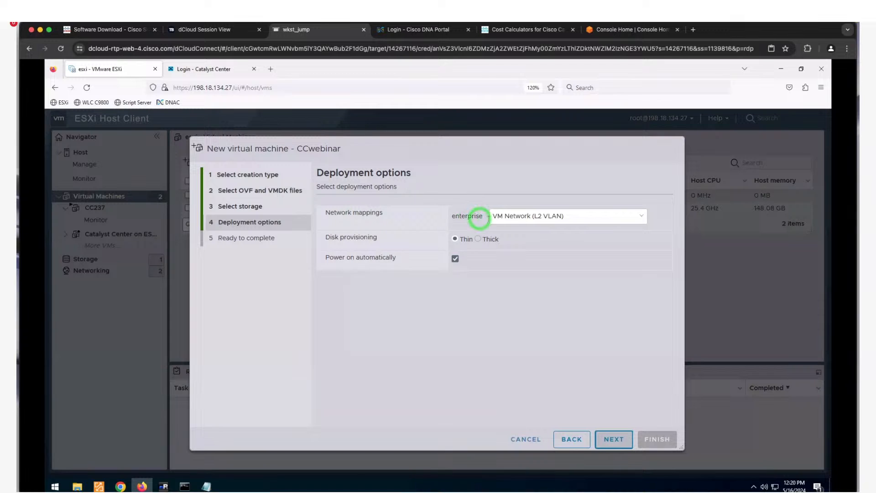
{"action": "left_click", "coordinate": [509, 221]}
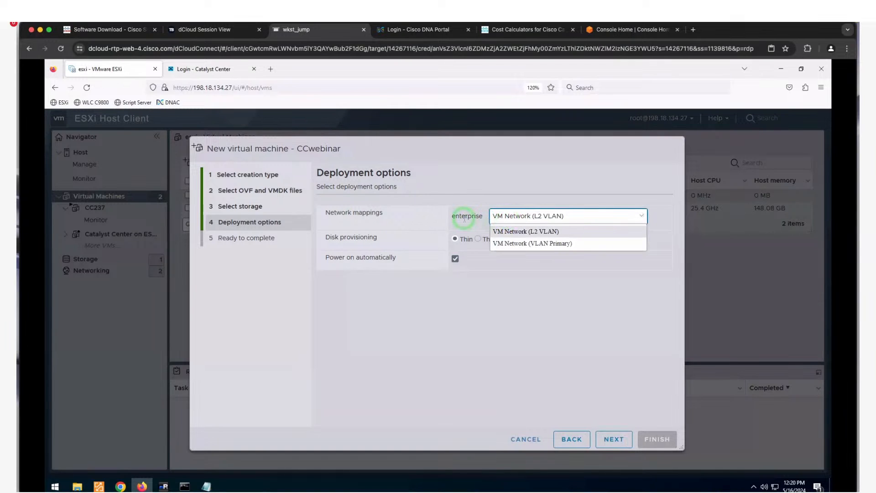
{"action": "left_click", "coordinate": [525, 245]}
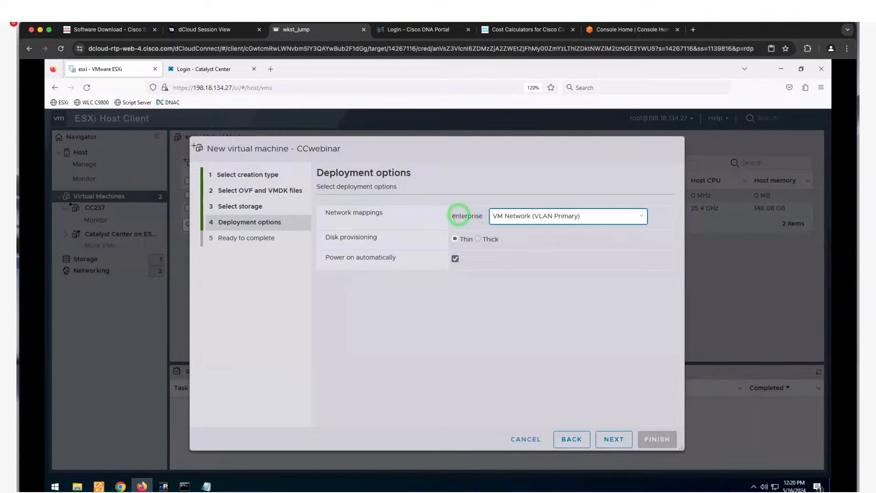
{"action": "left_click", "coordinate": [467, 230]}
{"action": "left_click", "coordinate": [623, 243]}
{"action": "left_click", "coordinate": [501, 248]}
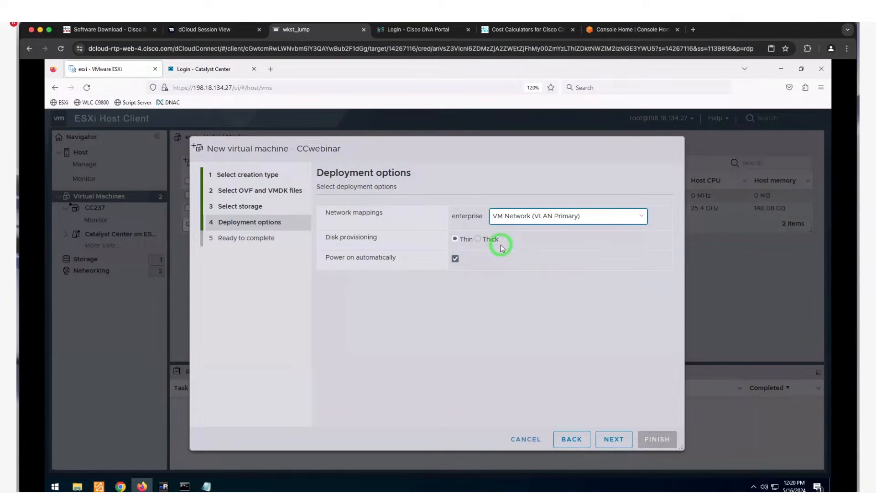
- Reach the Ready to complete summary, dismiss the missing disk image error, and cancel the wizard
{"action": "left_click", "coordinate": [614, 440]}
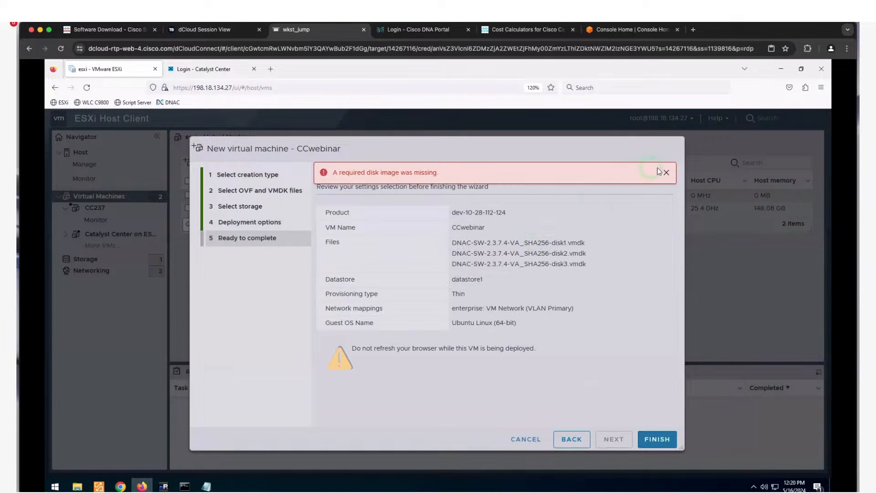
{"action": "left_click", "coordinate": [666, 173]}
{"action": "left_click", "coordinate": [666, 173]}
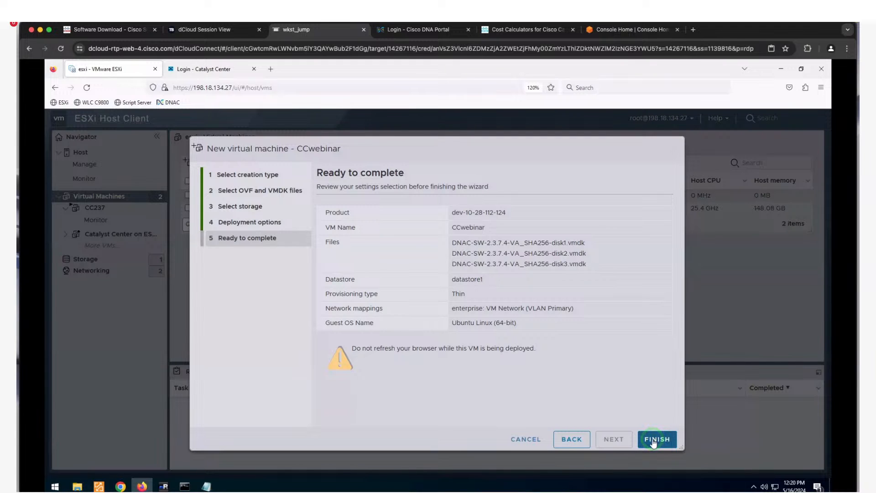
{"action": "left_click", "coordinate": [525, 440]}
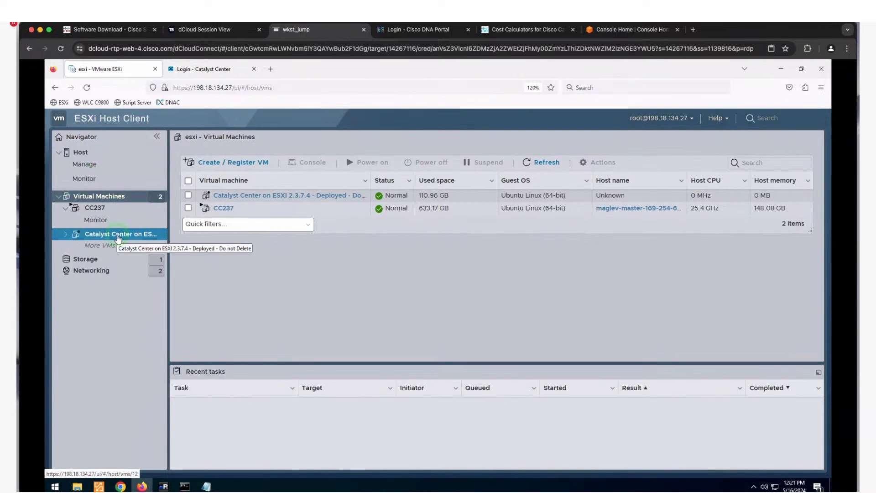
- Open the CC237 VM page and its console, then close the console
{"action": "left_click", "coordinate": [119, 239]}
{"action": "left_click", "coordinate": [111, 208]}
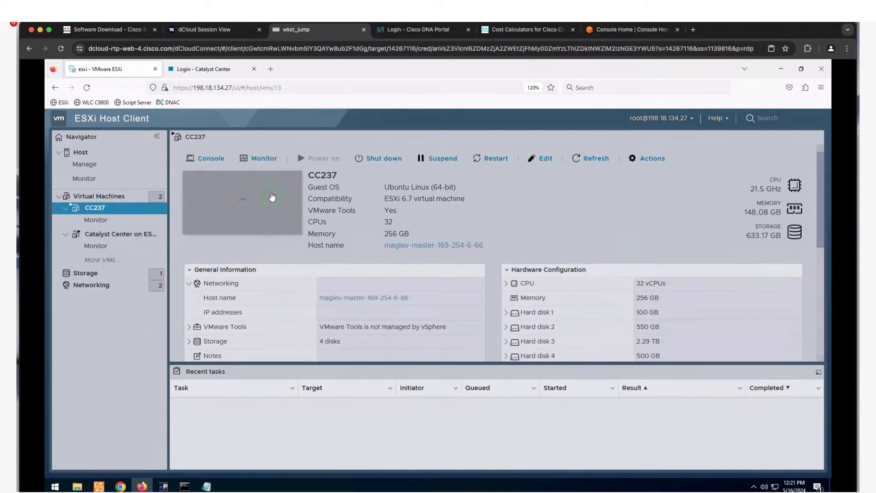
{"action": "left_click", "coordinate": [270, 194]}
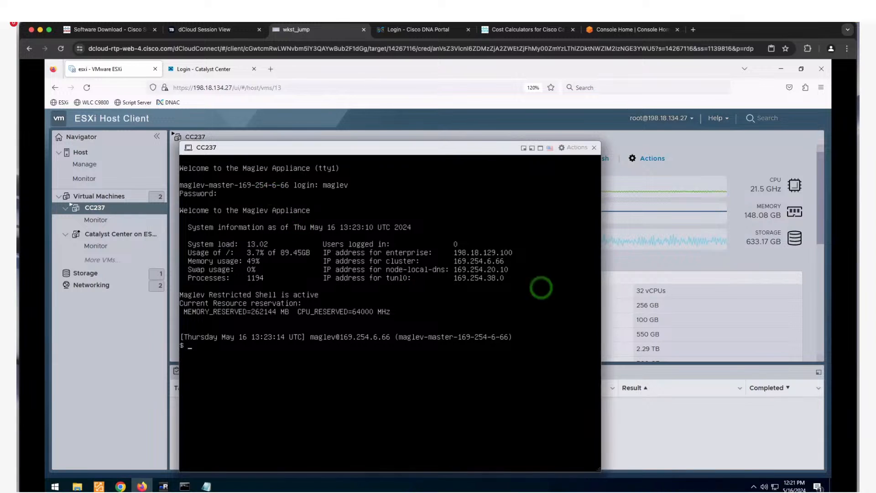
{"action": "left_click", "coordinate": [594, 147]}
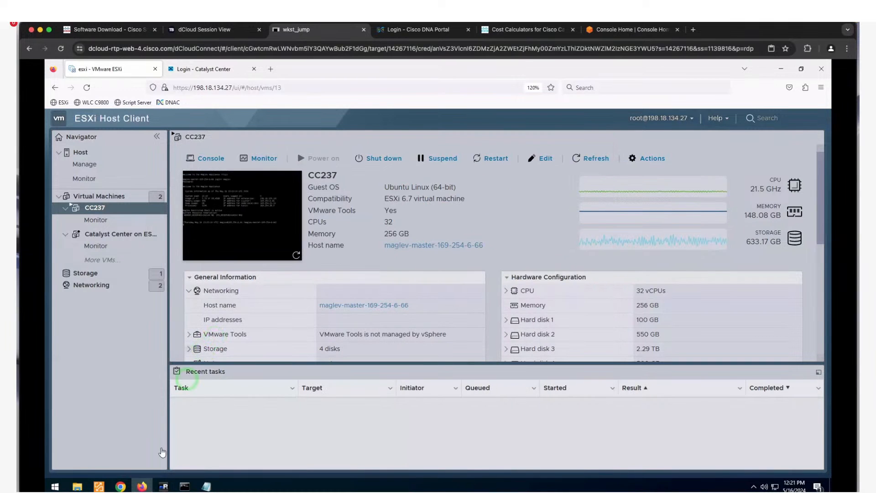
- Bring up Command Prompt and the ESXiLauncher folder, selecting config.json among the launcher files
{"action": "left_click", "coordinate": [185, 486]}
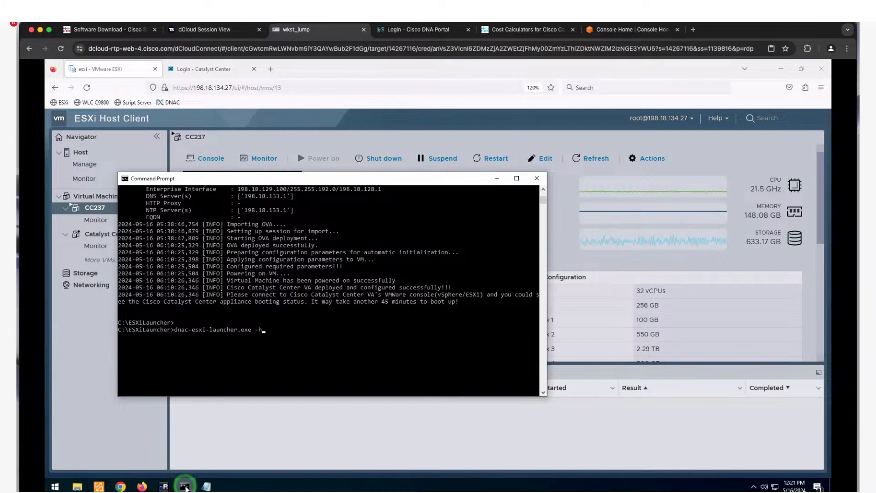
{"action": "mouse_move", "coordinate": [207, 486]}
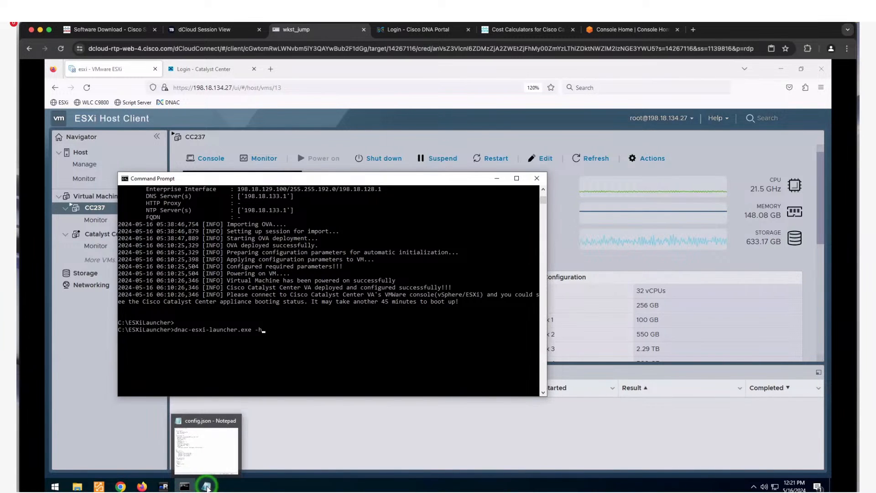
{"action": "left_click", "coordinate": [323, 323]}
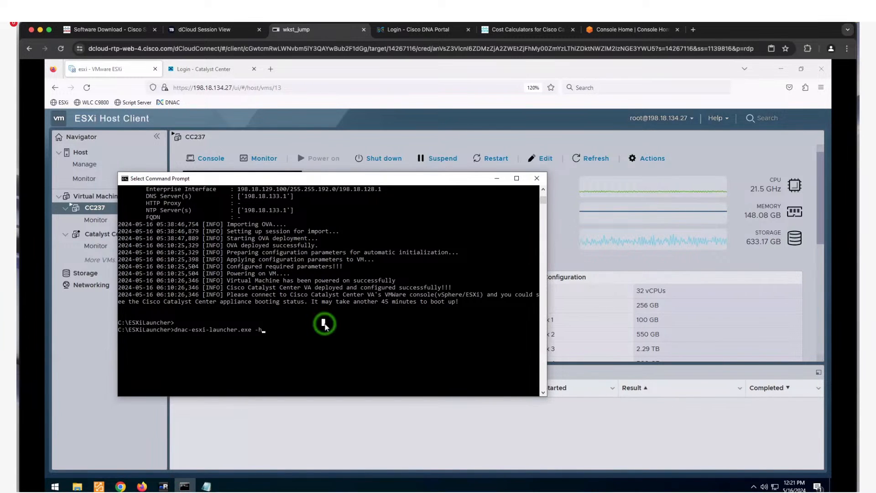
{"action": "left_click", "coordinate": [78, 486]}
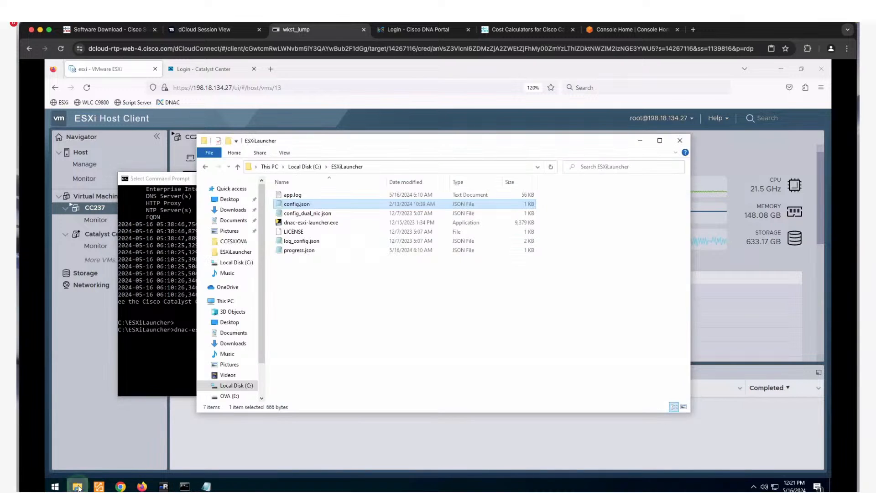
{"action": "left_click", "coordinate": [381, 346]}
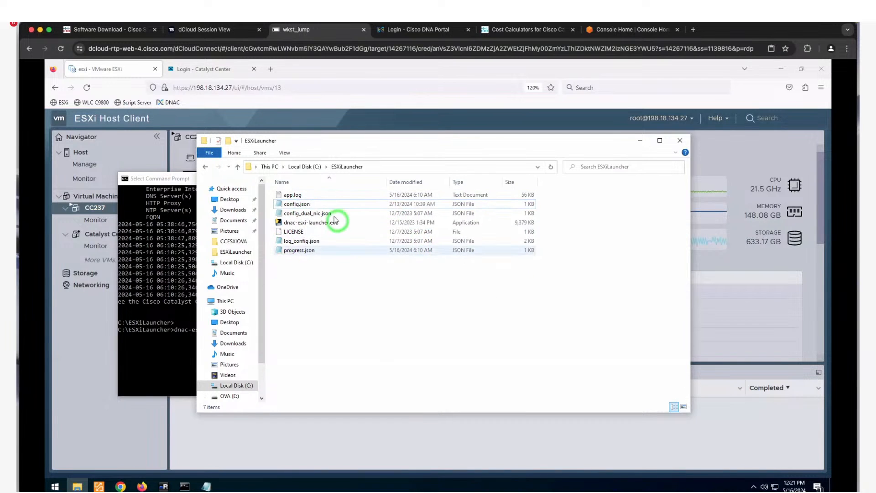
{"action": "left_click", "coordinate": [332, 204]}
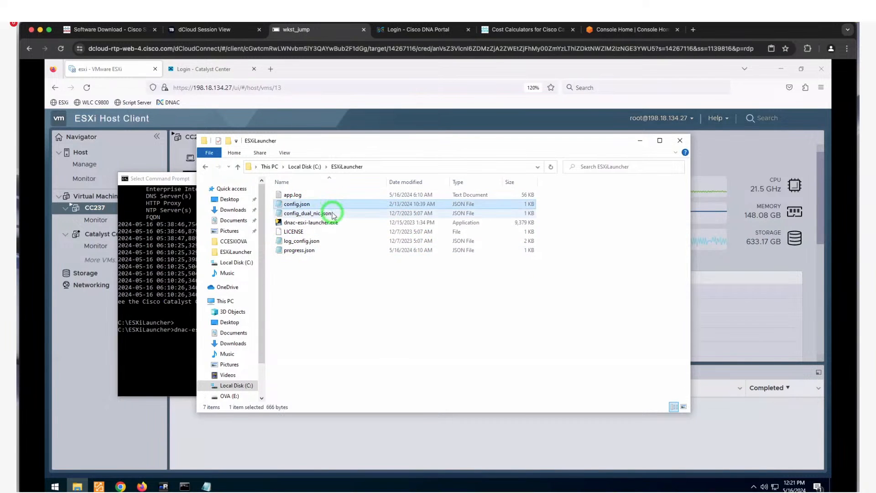
{"action": "left_click", "coordinate": [333, 214]}
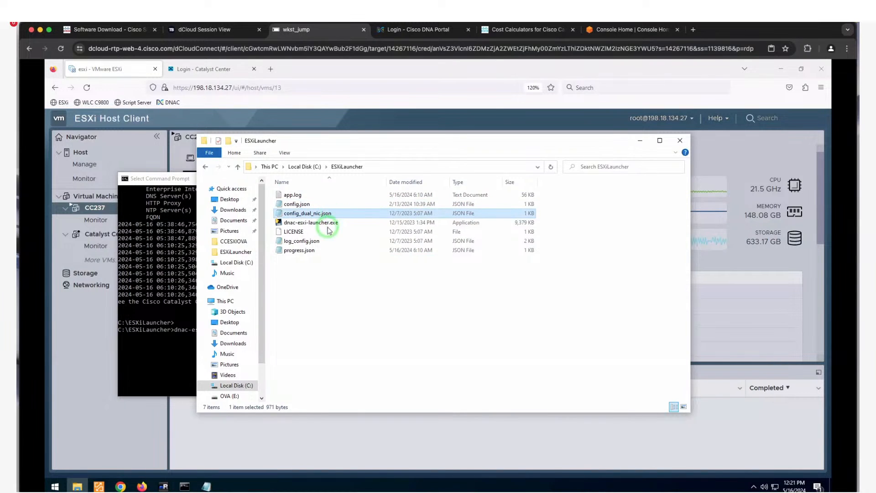
{"action": "left_click", "coordinate": [359, 226]}
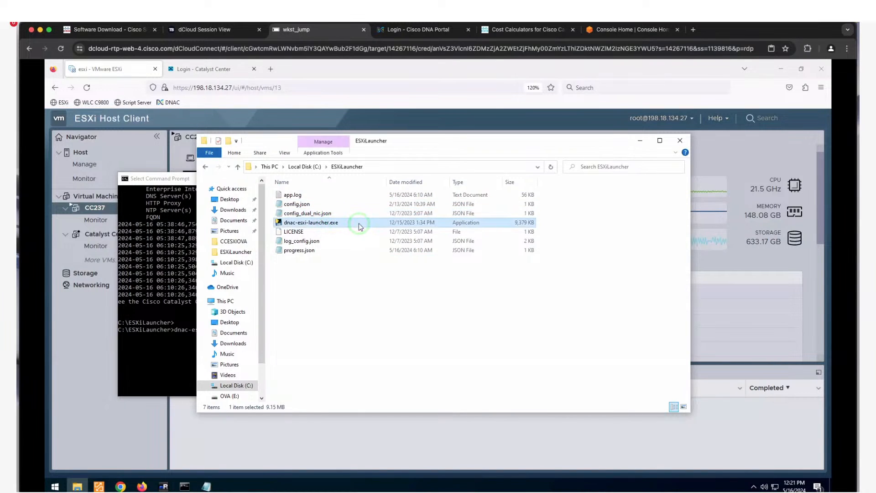
{"action": "left_click", "coordinate": [328, 206]}
- Open config.json in Notepad beside ESXi and highlight the host IP and OVA path
{"action": "double_click", "coordinate": [328, 207]}
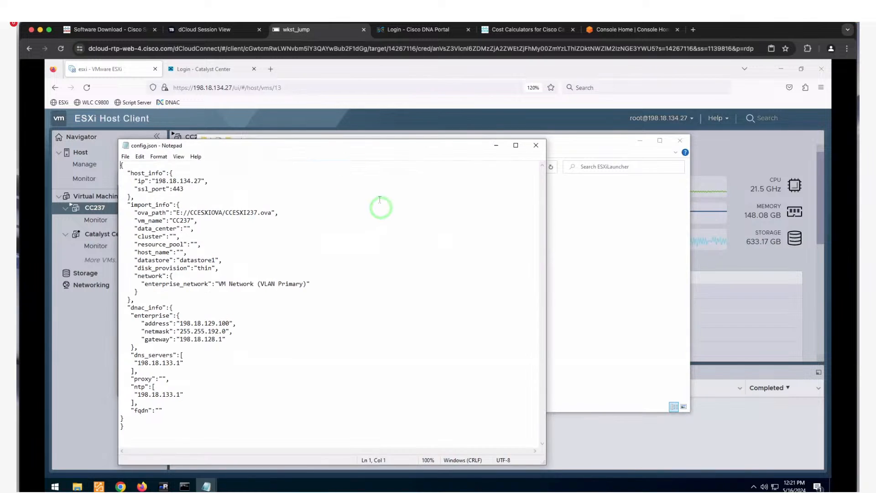
{"action": "left_click_drag", "start_coordinate": [324, 149], "coordinate": [597, 122]}
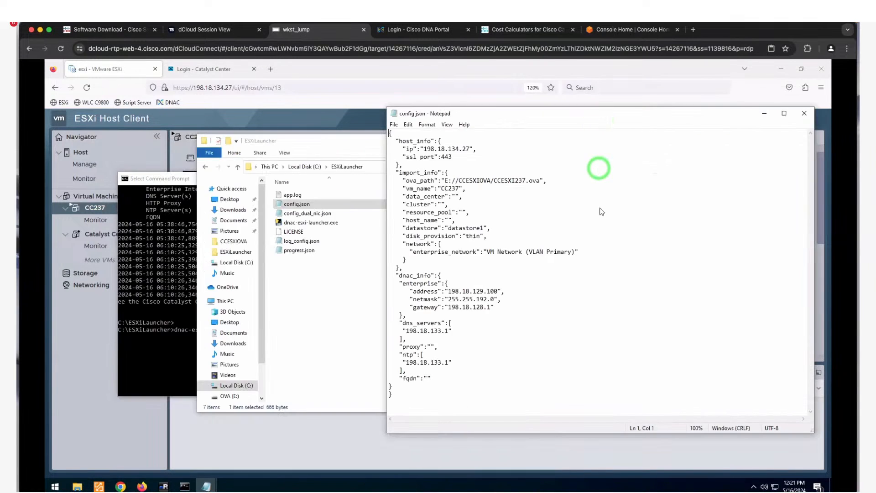
{"action": "left_click", "coordinate": [458, 157]}
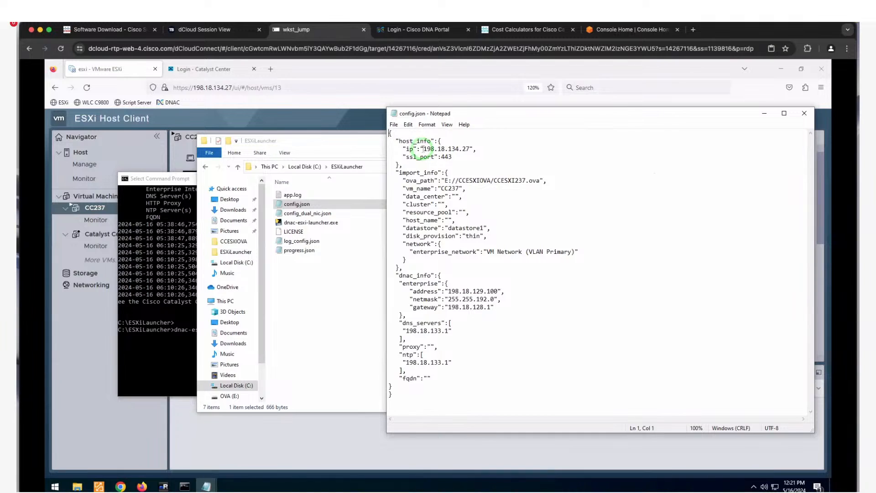
{"action": "left_click_drag", "start_coordinate": [423, 149], "coordinate": [470, 149]}
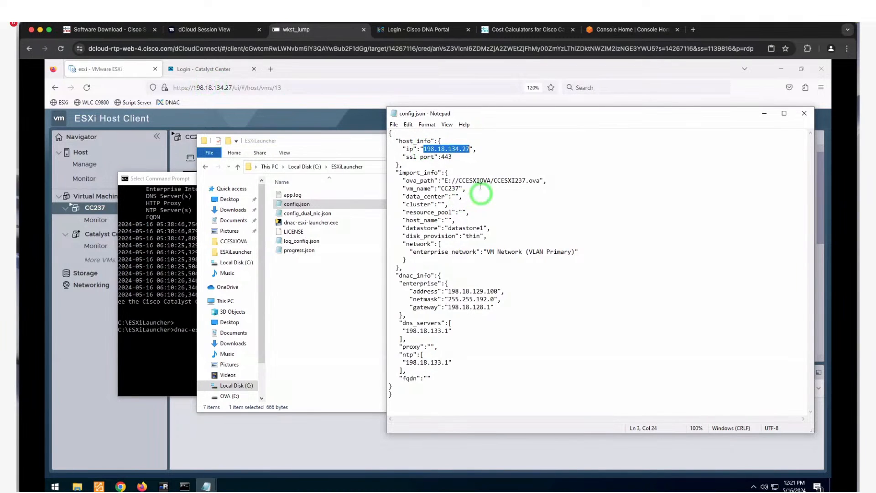
{"action": "left_click", "coordinate": [459, 158]}
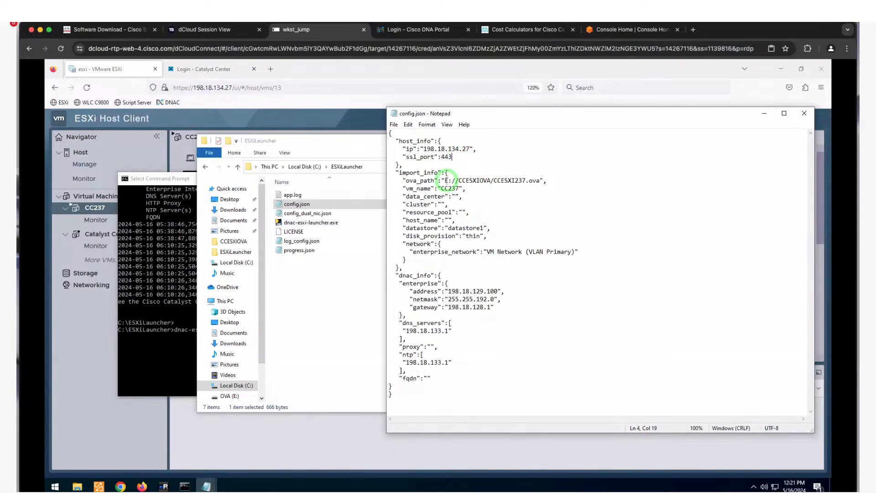
{"action": "left_click_drag", "start_coordinate": [445, 180], "coordinate": [536, 181]}
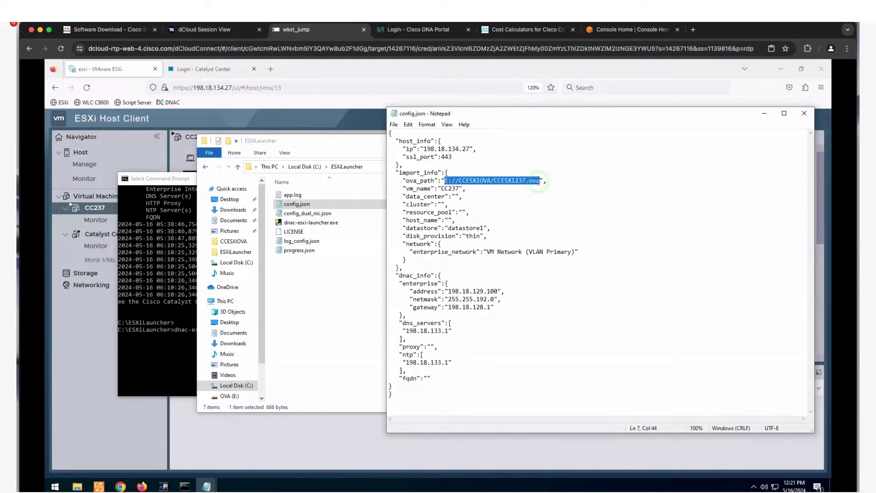
- Confirm CCESXI237.ova sits in the CCESXIOVA folder
{"action": "left_click", "coordinate": [339, 295]}
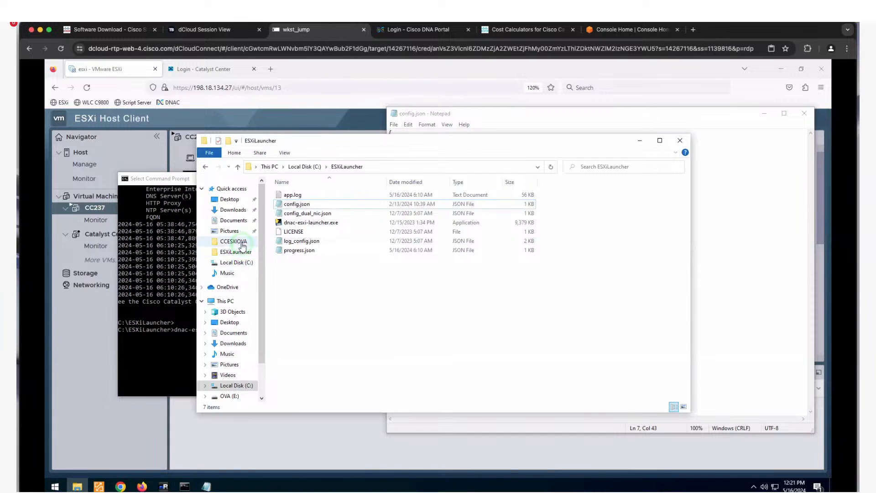
{"action": "left_click", "coordinate": [233, 241]}
{"action": "left_click", "coordinate": [319, 195]}
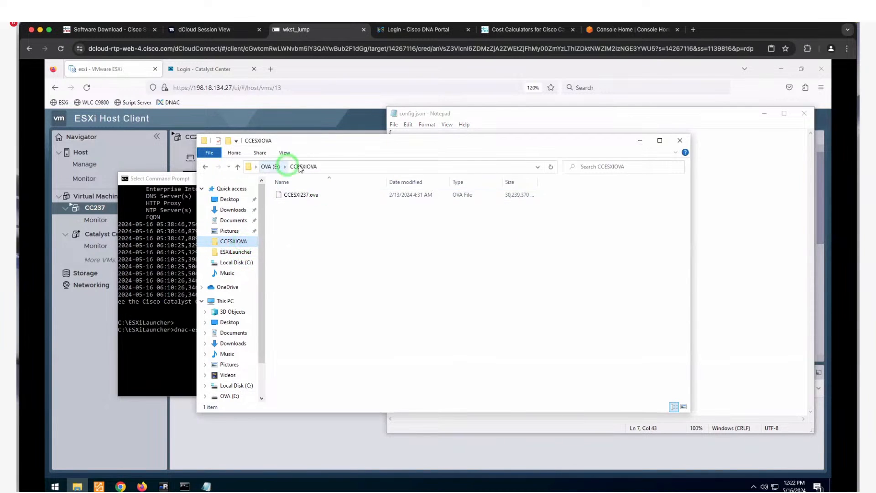
{"action": "left_click", "coordinate": [724, 193]}
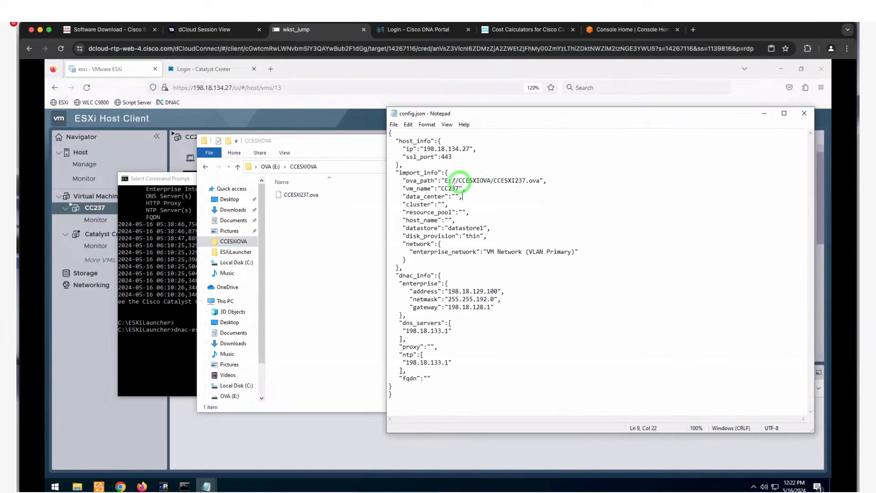
- Check vm_name CC237, the empty cluster/host fields, and datastore1 against the host's datastores
{"action": "double_click", "coordinate": [451, 190]}
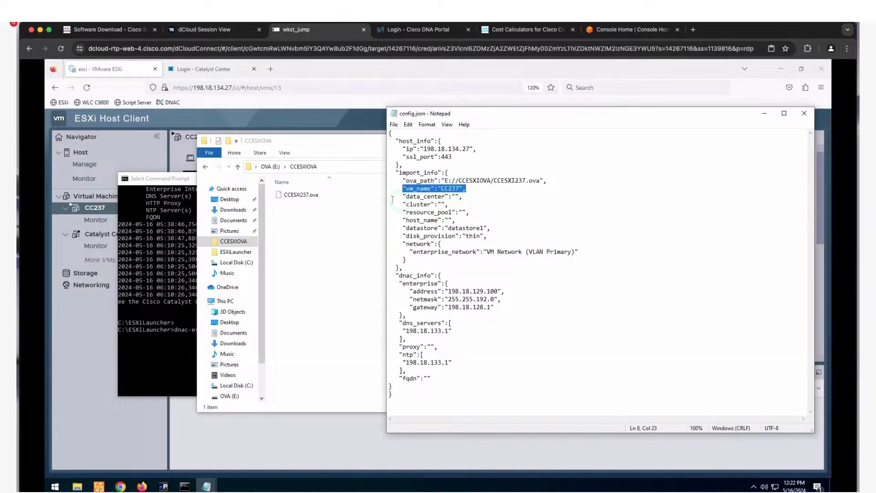
{"action": "left_click_drag", "start_coordinate": [400, 196], "coordinate": [483, 221]}
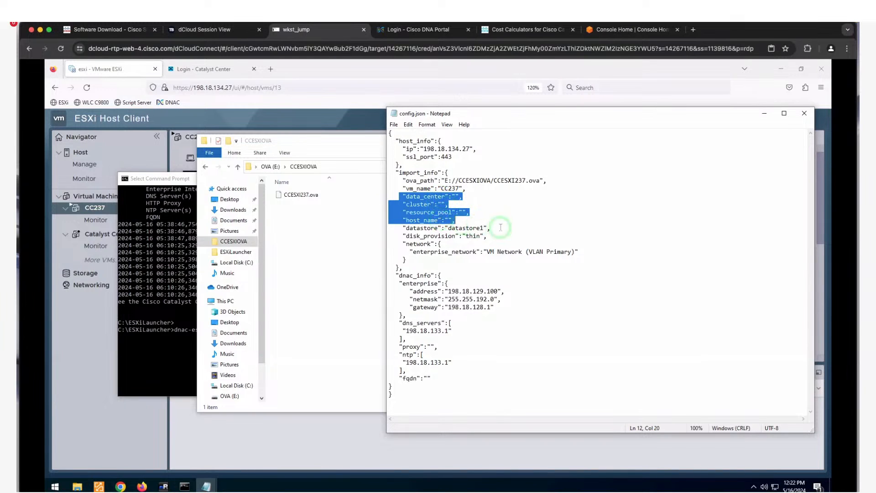
{"action": "left_click_drag", "start_coordinate": [501, 227], "coordinate": [386, 227]}
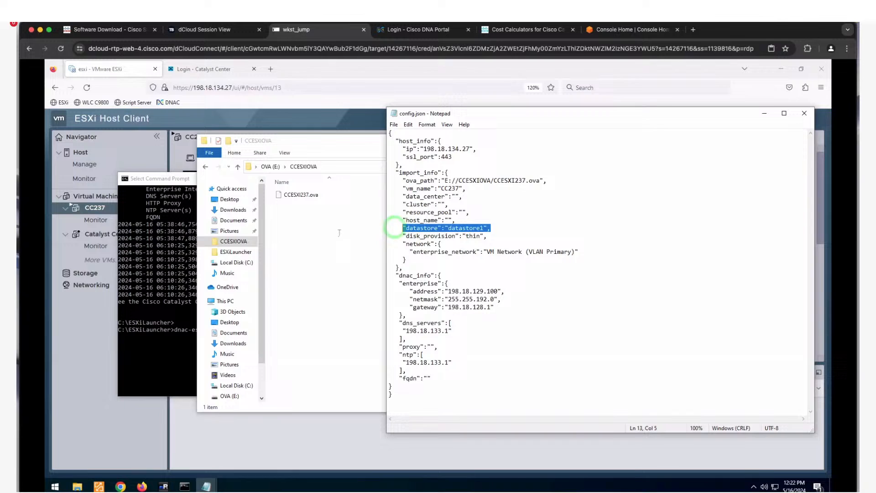
{"action": "left_click", "coordinate": [76, 322]}
{"action": "left_click", "coordinate": [106, 272]}
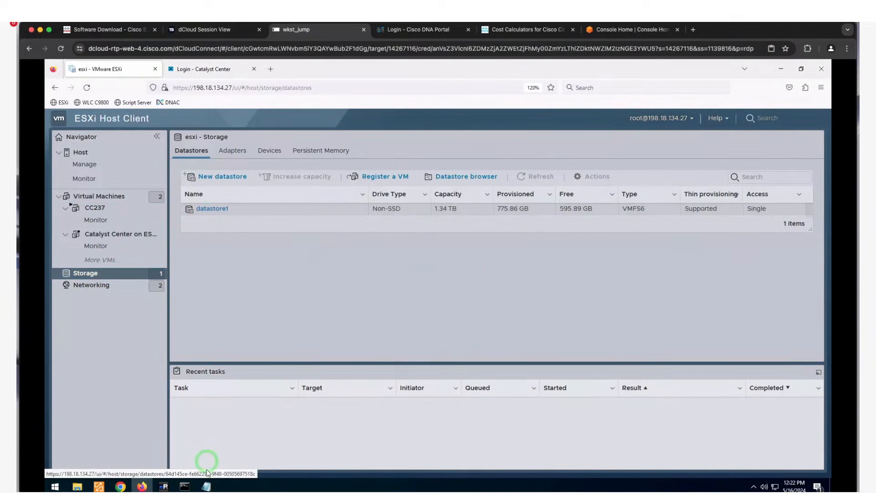
{"action": "left_click", "coordinate": [205, 485]}
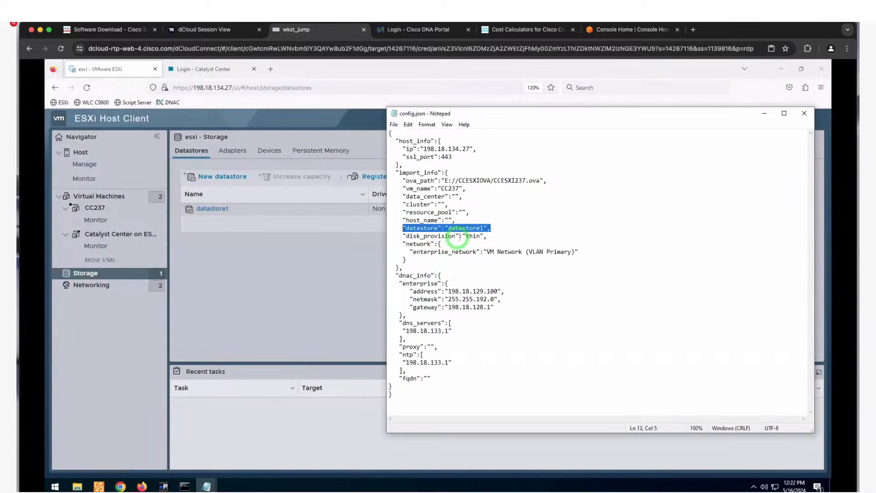
- Review thin provisioning, appliance IP, netmask, gateway, DNS, proxy, NTP and the empty fqdn
{"action": "left_click_drag", "start_coordinate": [488, 236], "coordinate": [588, 251]}
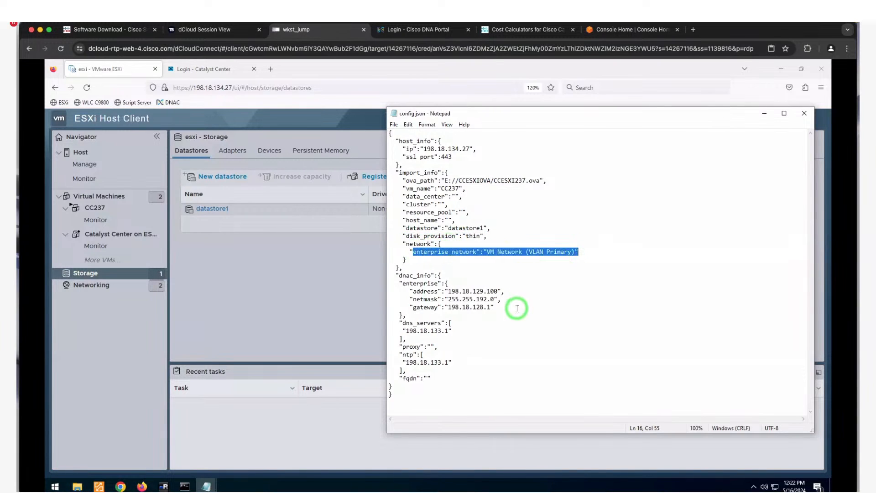
{"action": "left_click", "coordinate": [493, 307]}
{"action": "left_click_drag", "start_coordinate": [493, 307], "coordinate": [382, 277]}
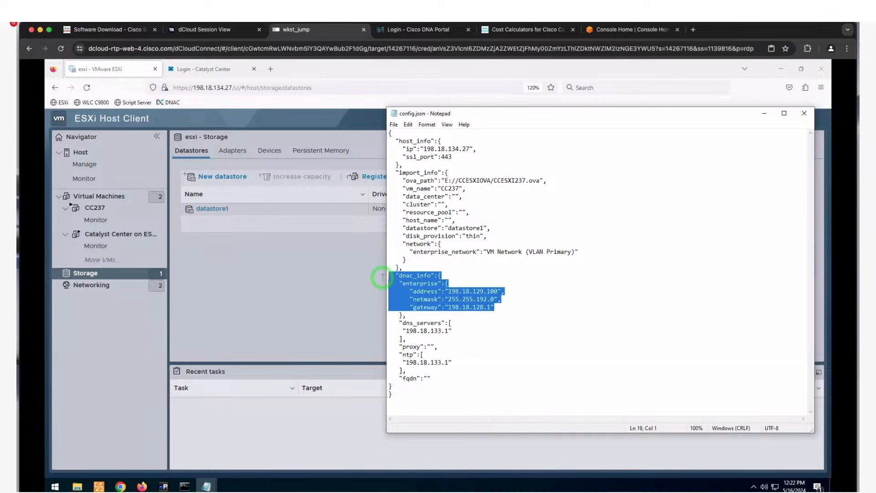
{"action": "left_click_drag", "start_coordinate": [469, 330], "coordinate": [393, 323]}
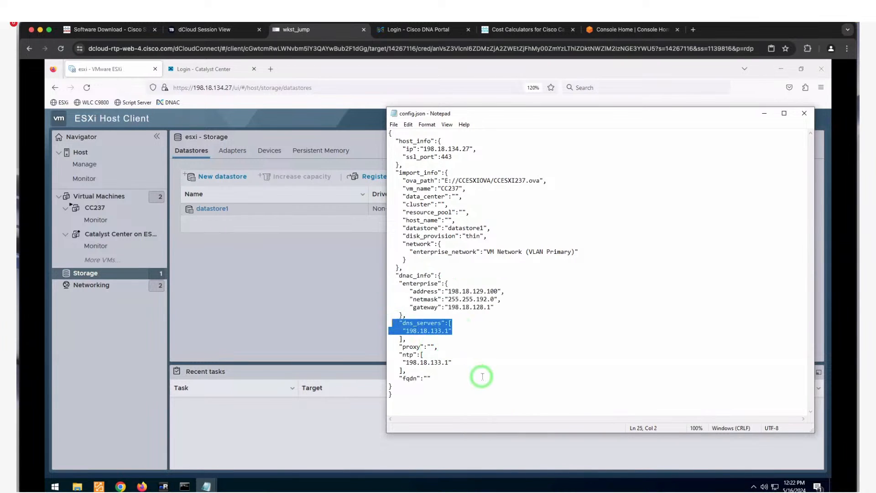
{"action": "left_click_drag", "start_coordinate": [473, 370], "coordinate": [399, 339]}
{"action": "left_click_drag", "start_coordinate": [436, 384], "coordinate": [400, 370]}
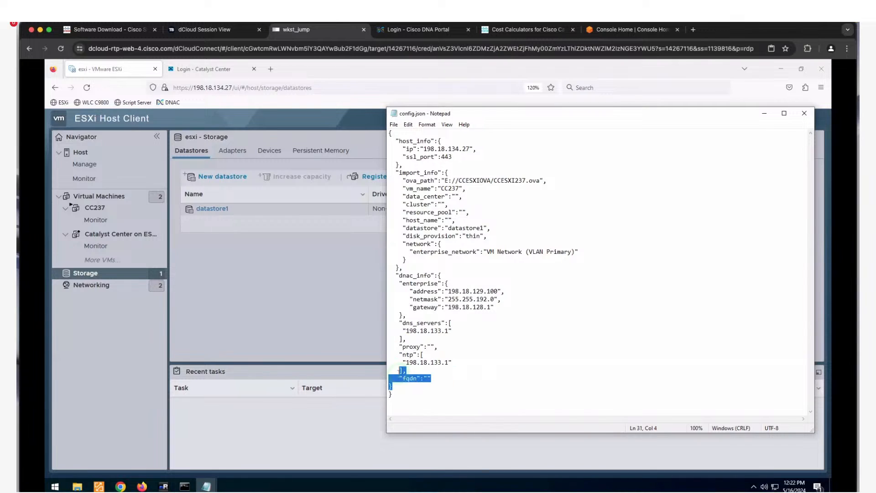
{"action": "left_click", "coordinate": [427, 379]}
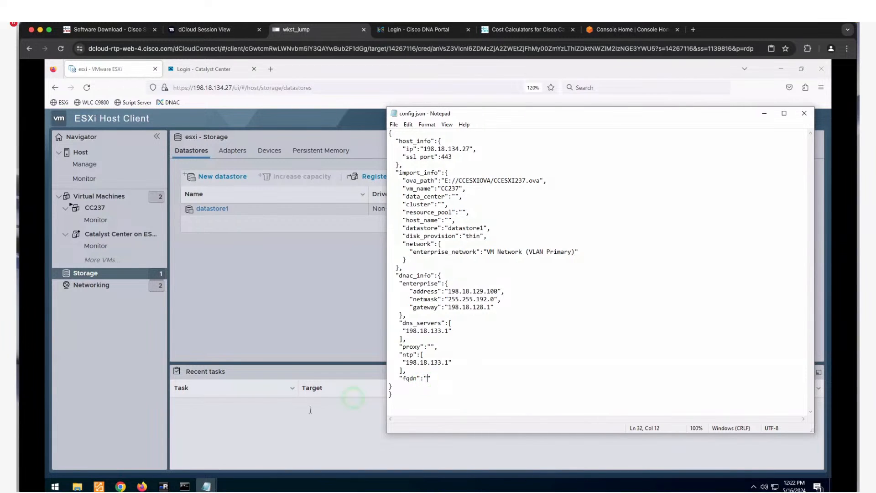
{"action": "left_click", "coordinate": [78, 488]}
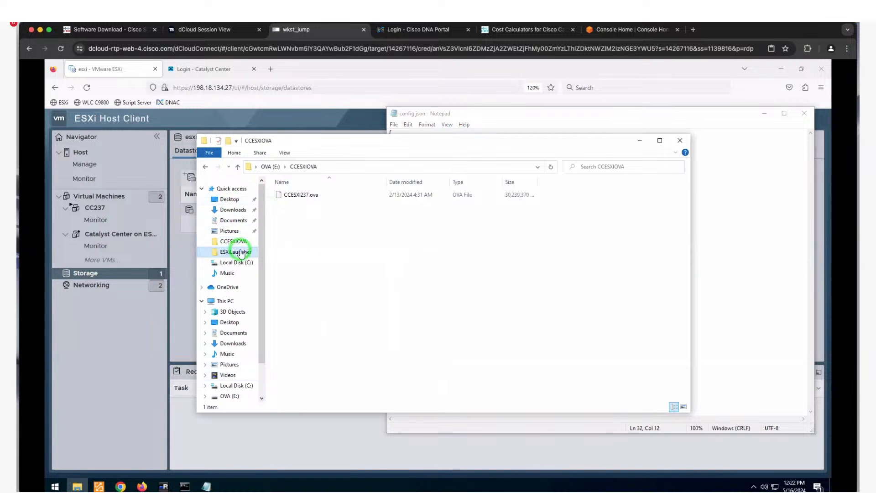
- Open config_dual_nic.json and highlight its management_network and management interface settings
{"action": "left_click", "coordinate": [241, 253]}
{"action": "double_click", "coordinate": [315, 213]}
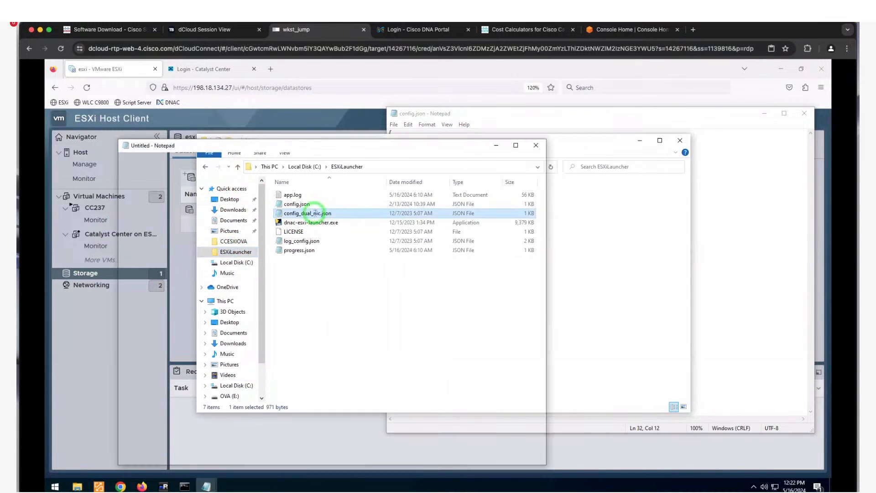
{"action": "left_click_drag", "start_coordinate": [359, 148], "coordinate": [647, 118]}
{"action": "left_click", "coordinate": [627, 256]}
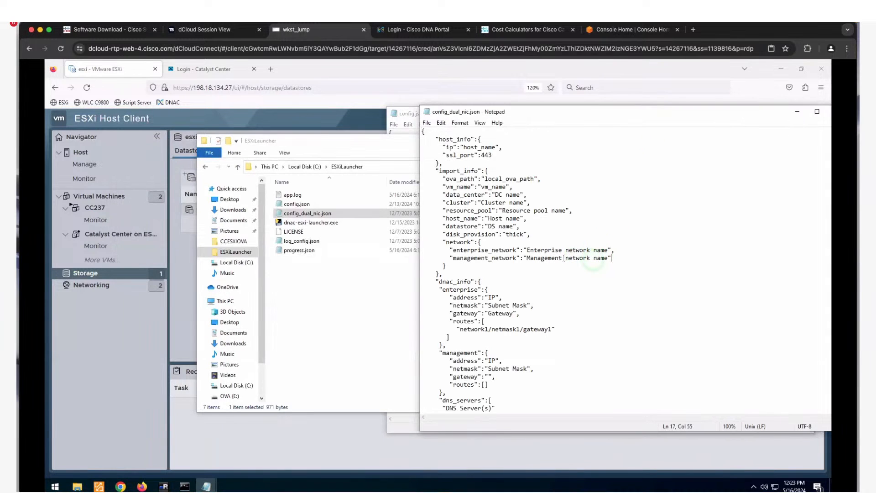
{"action": "left_click_drag", "start_coordinate": [611, 257], "coordinate": [447, 258]}
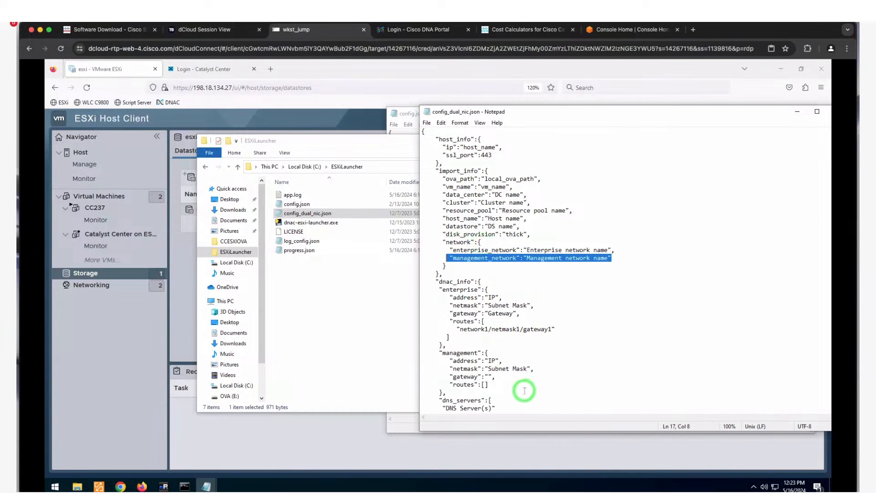
{"action": "left_click_drag", "start_coordinate": [515, 389], "coordinate": [460, 375]}
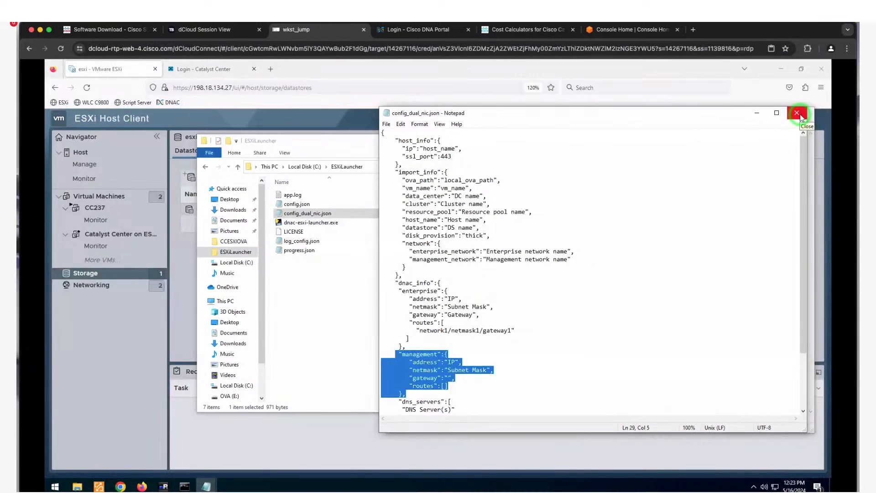
- Close the dual-NIC template and the File Explorer window
{"action": "left_click", "coordinate": [800, 117]}
{"action": "left_click", "coordinate": [800, 117]}
{"action": "left_click", "coordinate": [800, 117]}
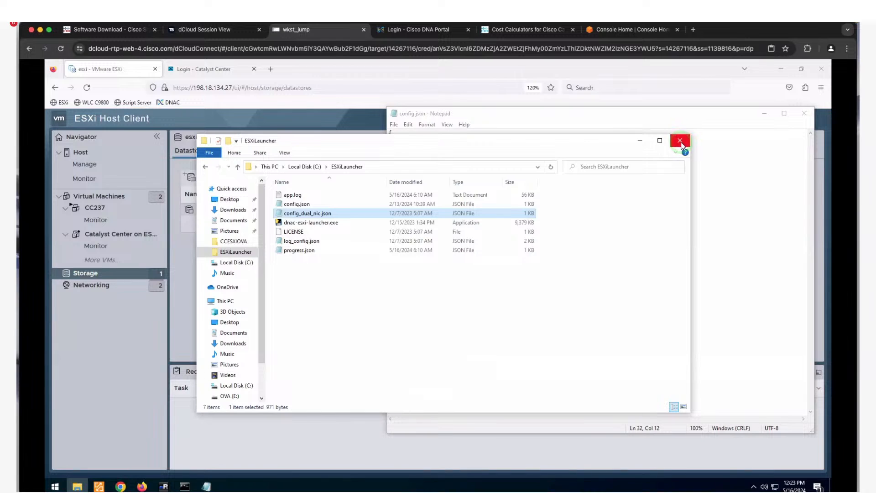
{"action": "left_click", "coordinate": [680, 143]}
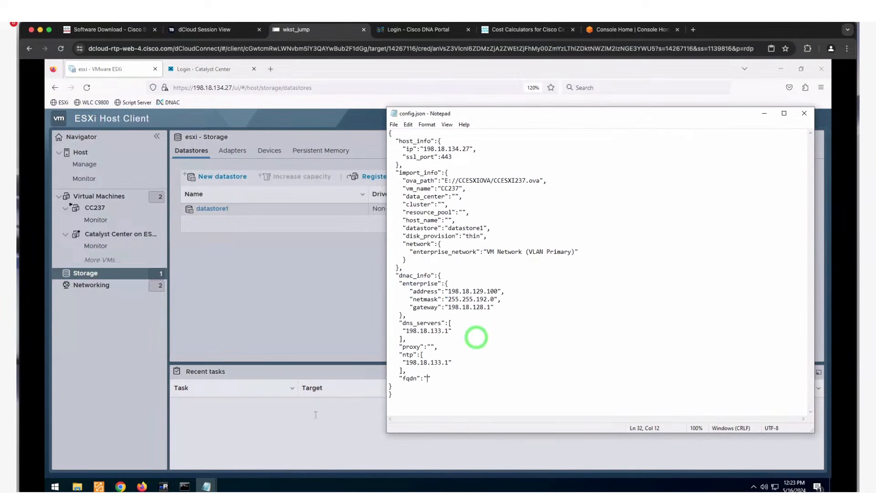
- List the ESXiLauncher folder contents with dir in Command Prompt
{"action": "mouse_move", "coordinate": [183, 486]}
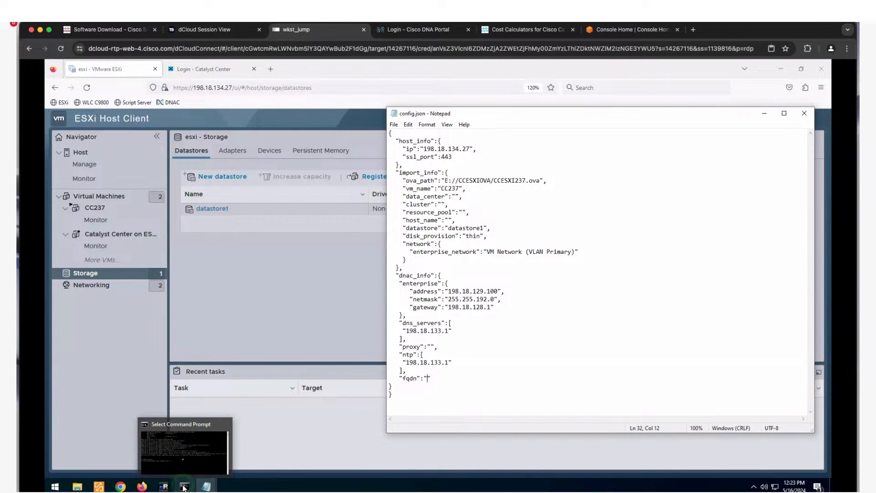
{"action": "left_click", "coordinate": [192, 454]}
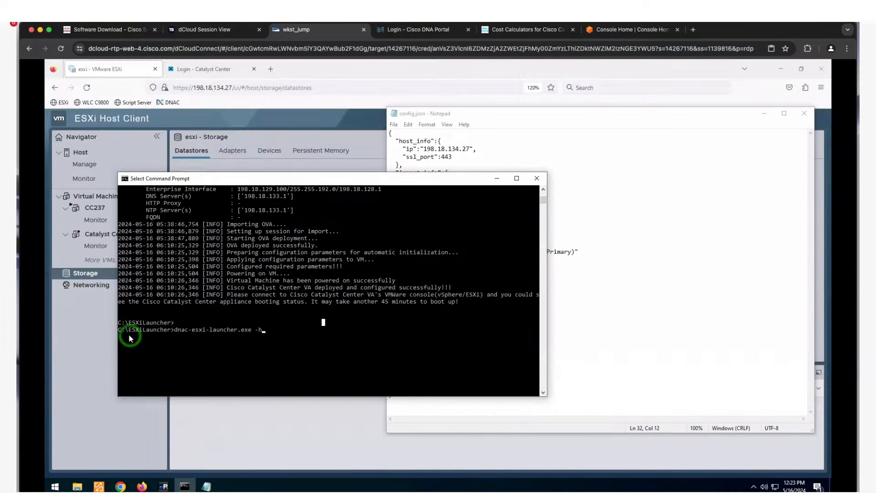
{"action": "left_click", "coordinate": [187, 326]}
{"action": "key", "text": "BackSpace"}
{"action": "type", "text": "-help"}
{"action": "key", "text": "Up"}
{"action": "key", "text": "Up"}
{"action": "key", "text": "Up"}
{"action": "key", "text": "Up"}
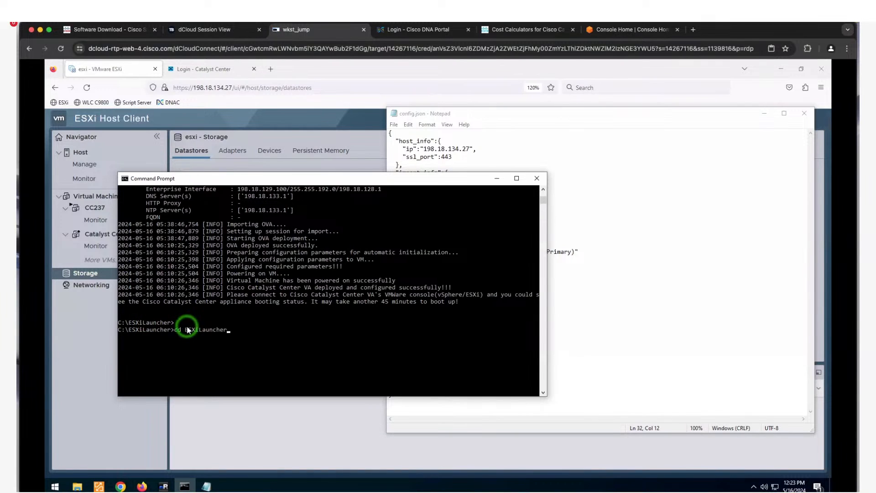
{"action": "key", "text": "Up"}
{"action": "key", "text": "Return"}
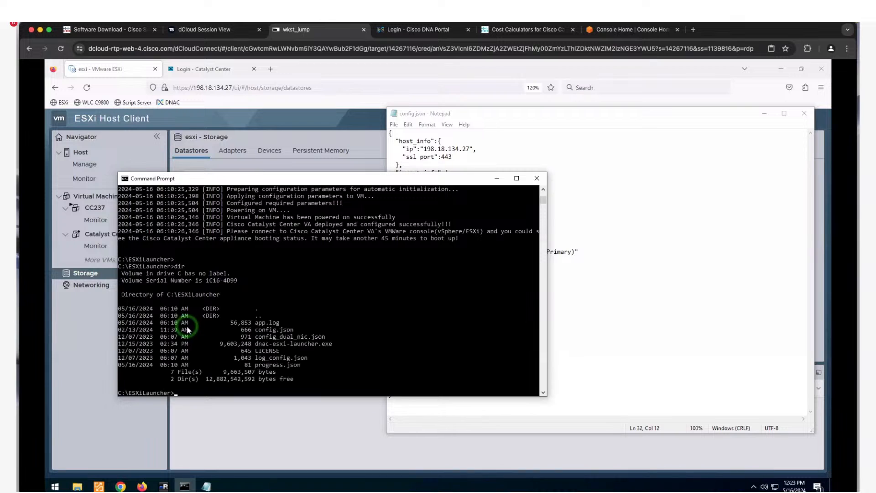
- Run dnac-esxi-launcher.exe -h to show the launcher's usage help
{"action": "left_click_drag", "start_coordinate": [252, 345], "coordinate": [338, 346]}
{"action": "left_click", "coordinate": [257, 372]}
{"action": "type", "text": "dn"}
{"action": "key", "text": "Tab"}
{"action": "type", "text": "-h"}
{"action": "key", "text": "Return"}
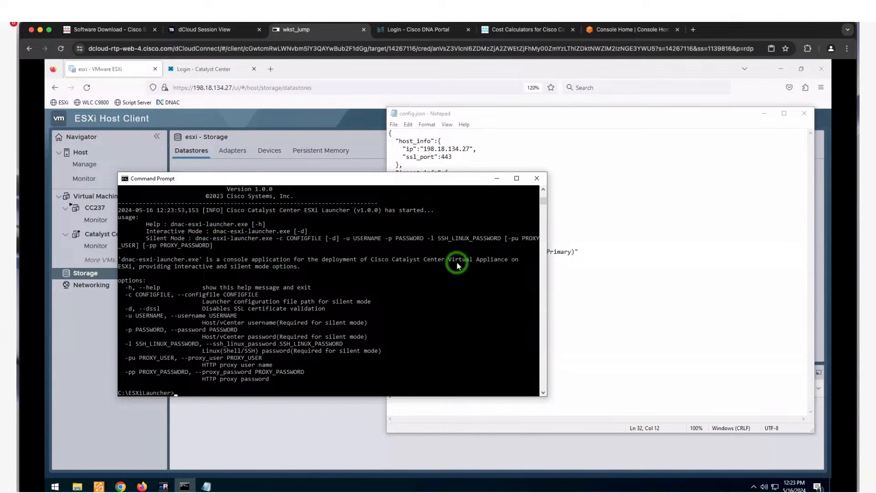
- Scroll back through the help and paste the silent-mode command using config.json and root
{"action": "scroll", "coordinate": [543, 191], "scroll_direction": "up", "scroll_amount": 3}
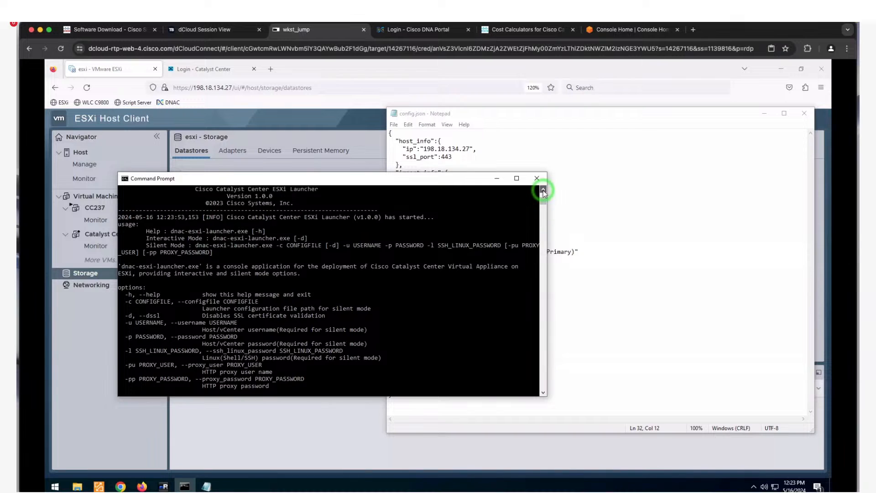
{"action": "scroll", "coordinate": [544, 190], "scroll_direction": "up", "scroll_amount": 2}
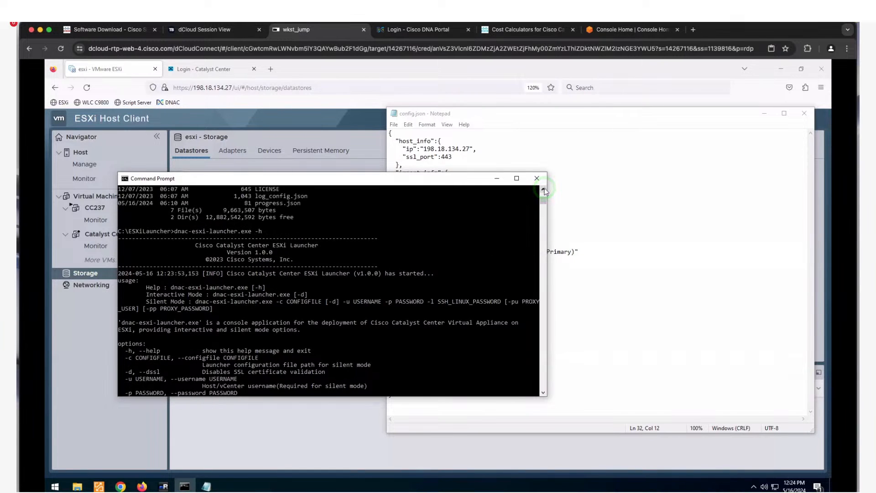
{"action": "scroll", "coordinate": [544, 191], "scroll_direction": "up", "scroll_amount": 3}
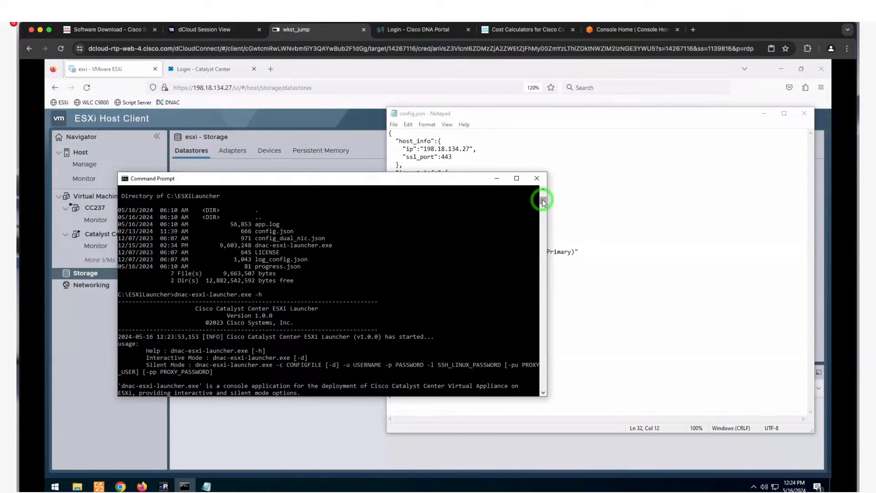
{"action": "left_click_drag", "start_coordinate": [543, 200], "coordinate": [543, 198]}
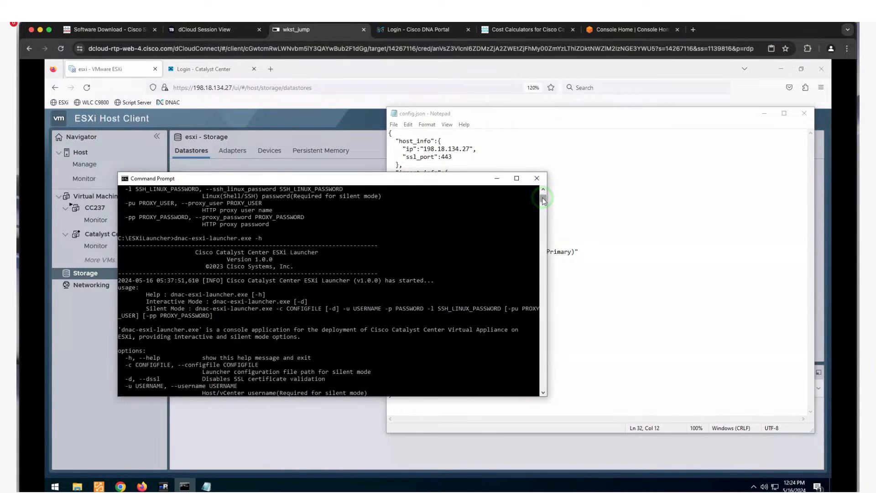
{"action": "right_click", "coordinate": [499, 327]}
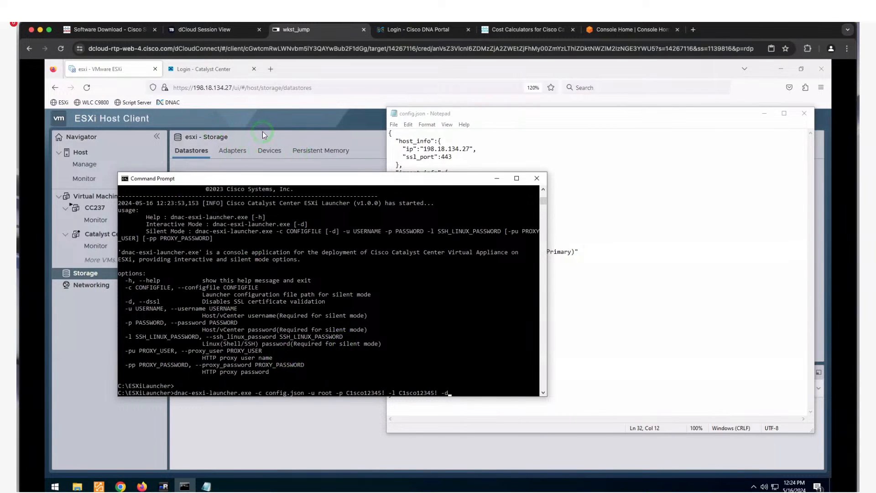
- Run dnac-esxi-launcher.exe -d to start the launcher interactively
{"action": "key", "text": "Up"}
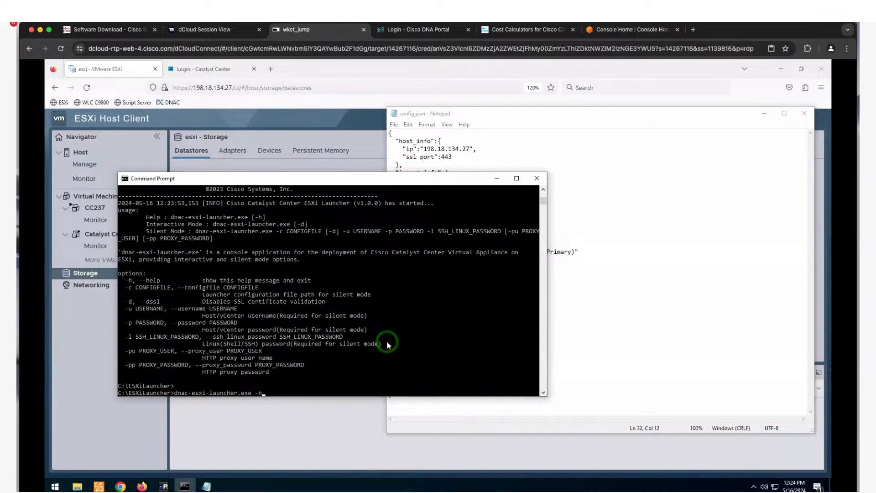
{"action": "key", "text": "BackSpace"}
{"action": "type", "text": "d"}
{"action": "key", "text": "Return"}
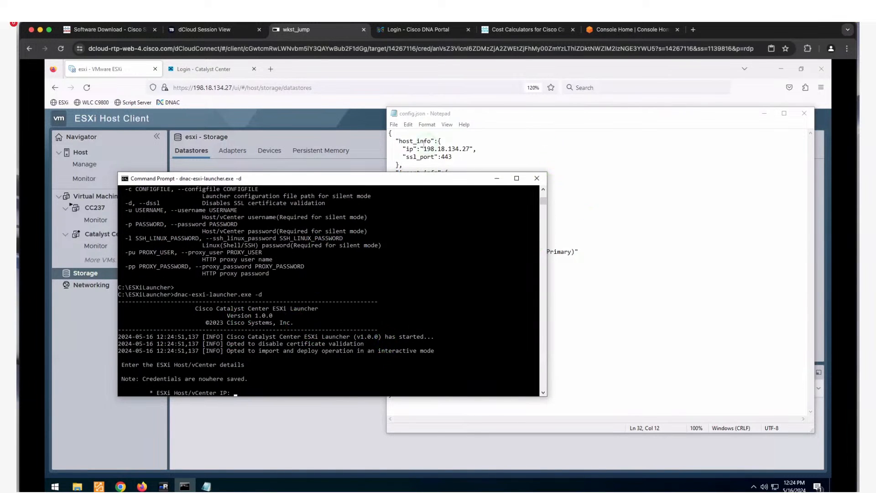
- Copy the host IP 198.18.134.27 from config.json
{"action": "left_click", "coordinate": [550, 148]}
{"action": "left_click_drag", "start_coordinate": [423, 148], "coordinate": [470, 148]}
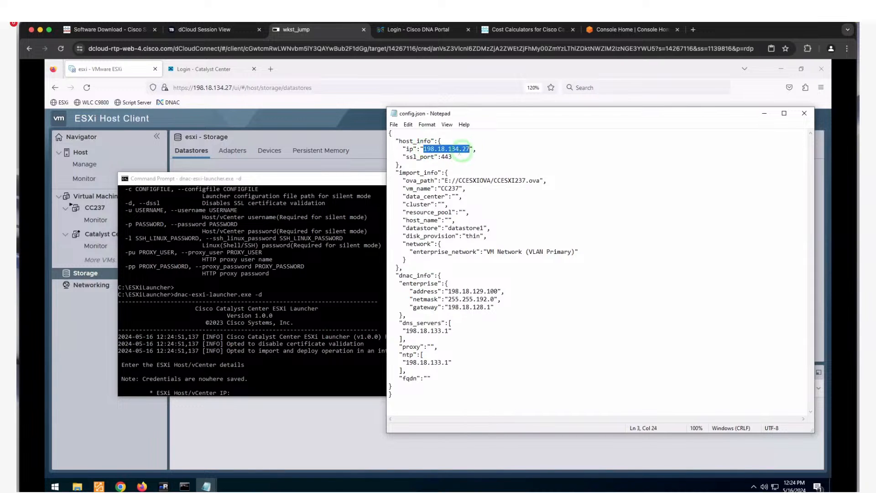
{"action": "key", "text": "super+c"}
{"action": "left_click", "coordinate": [305, 330]}
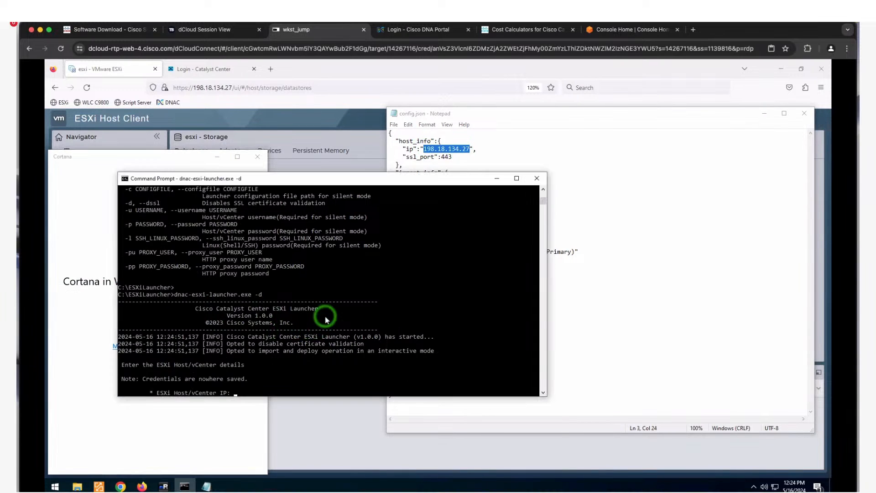
{"action": "left_click", "coordinate": [308, 383]}
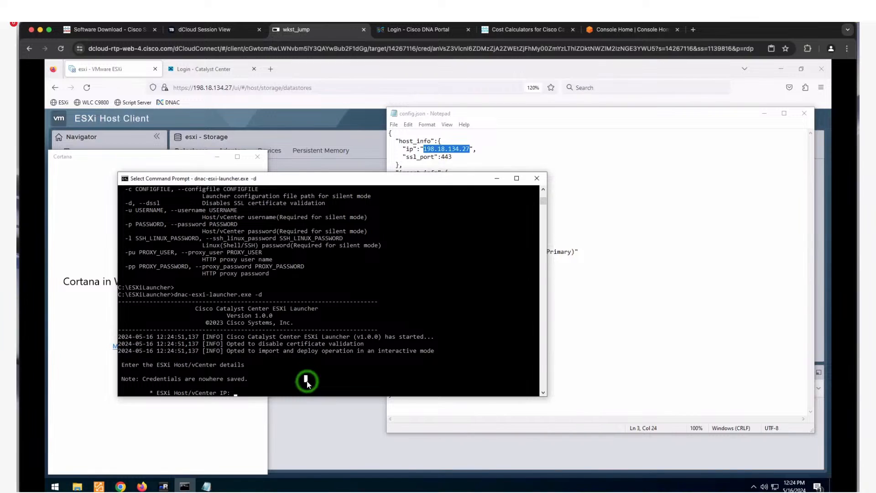
{"action": "key", "text": "super+v"}
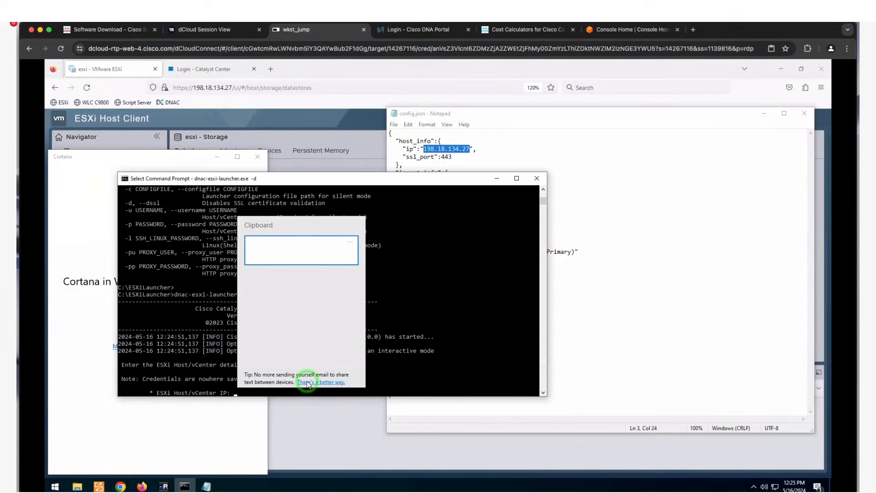
{"action": "left_click", "coordinate": [460, 209]}
{"action": "right_click", "coordinate": [461, 152]}
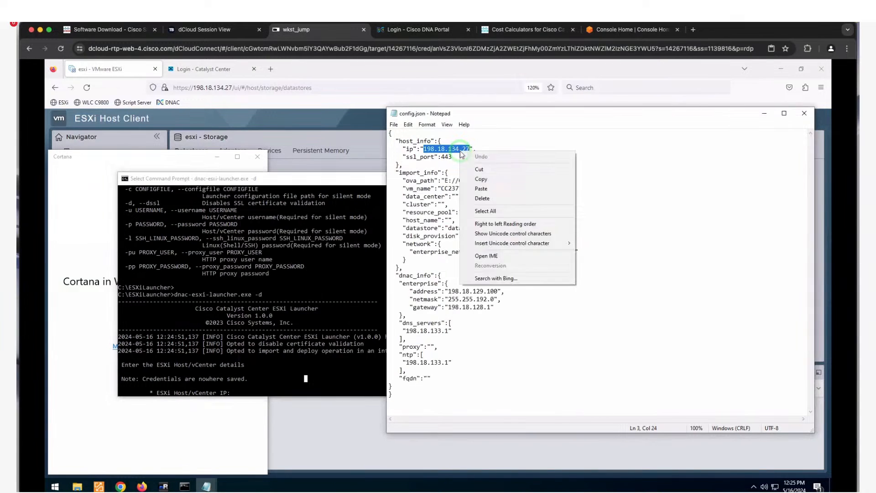
{"action": "left_click", "coordinate": [495, 179]}
- Paste 198.18.134.27 at the launcher's host IP prompt and submit it
{"action": "left_click", "coordinate": [323, 363]}
{"action": "left_click", "coordinate": [270, 391]}
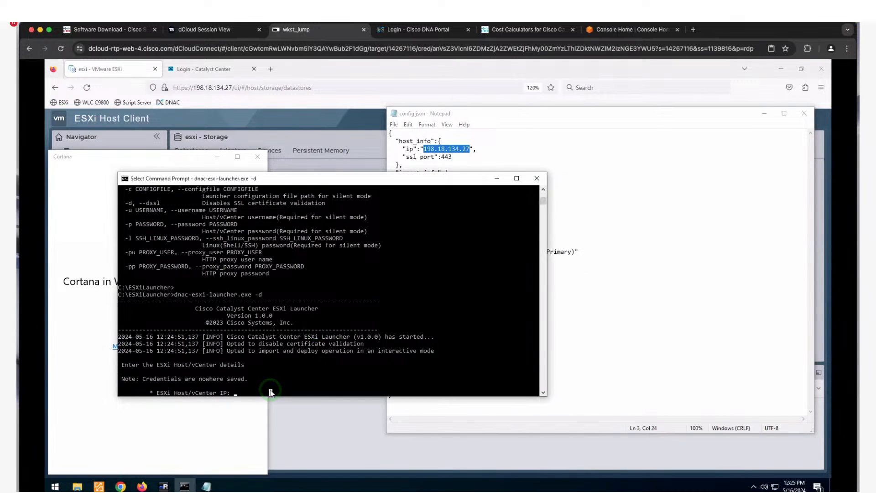
{"action": "key", "text": "super+v"}
{"action": "left_click", "coordinate": [309, 246]}
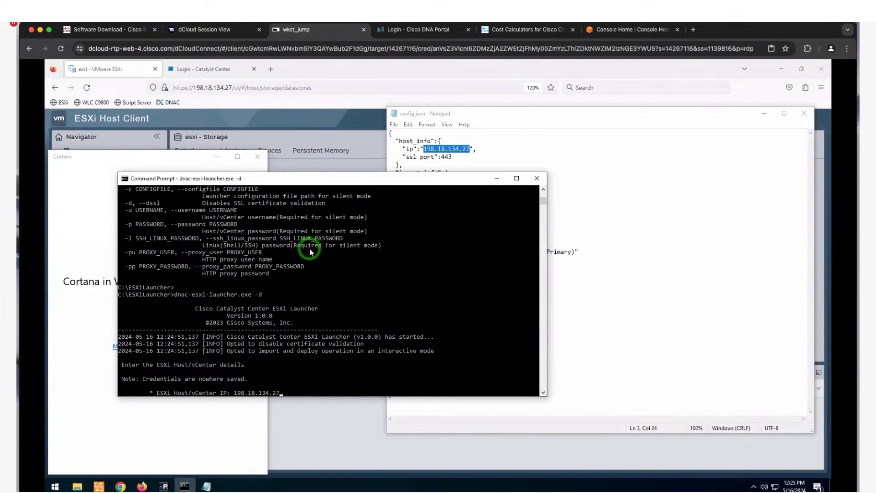
{"action": "key", "text": "Return"}
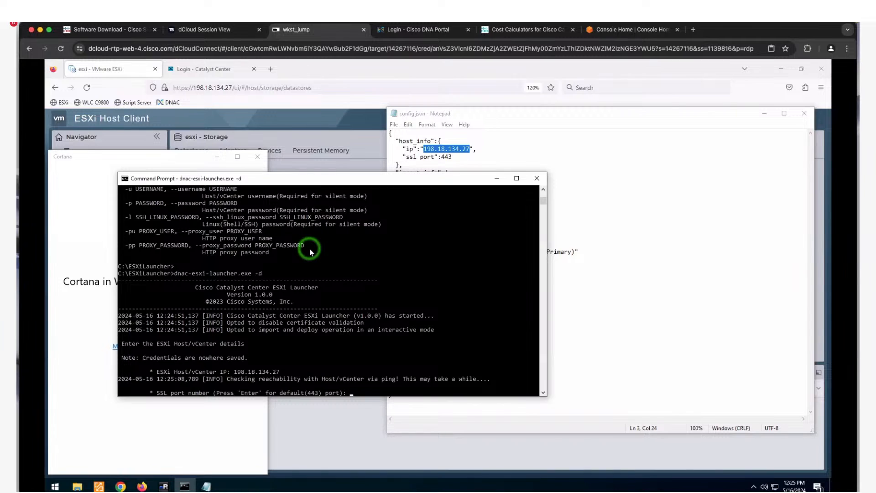
- Leave select mode, dismiss Cortana, and enter SSL port 443
{"action": "left_click", "coordinate": [343, 359]}
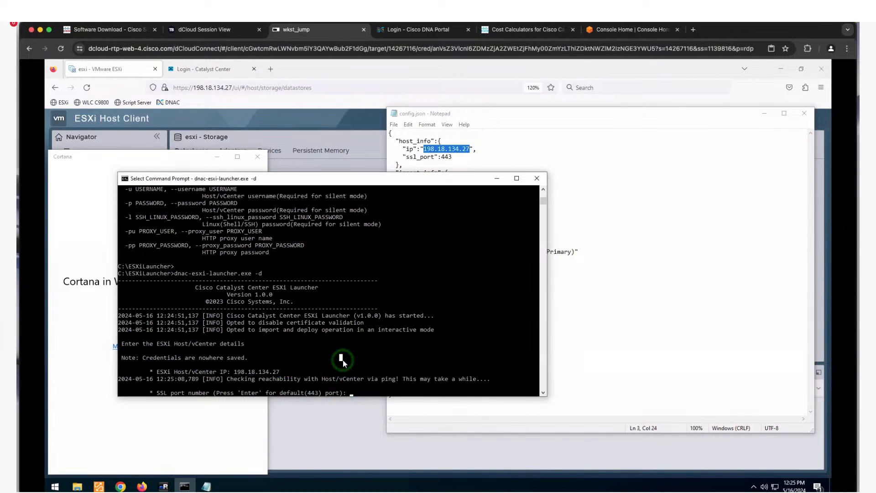
{"action": "right_click", "coordinate": [343, 360]}
{"action": "left_click", "coordinate": [332, 359]}
{"action": "right_click", "coordinate": [332, 359]}
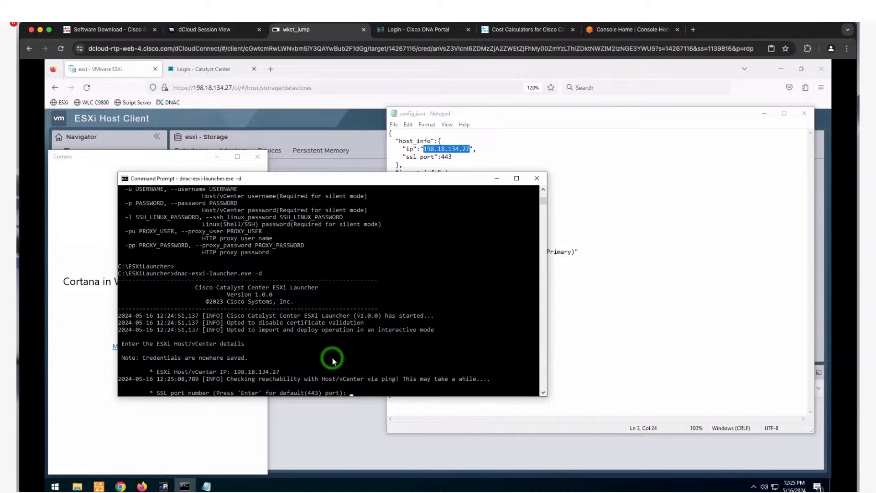
{"action": "left_click", "coordinate": [258, 156]}
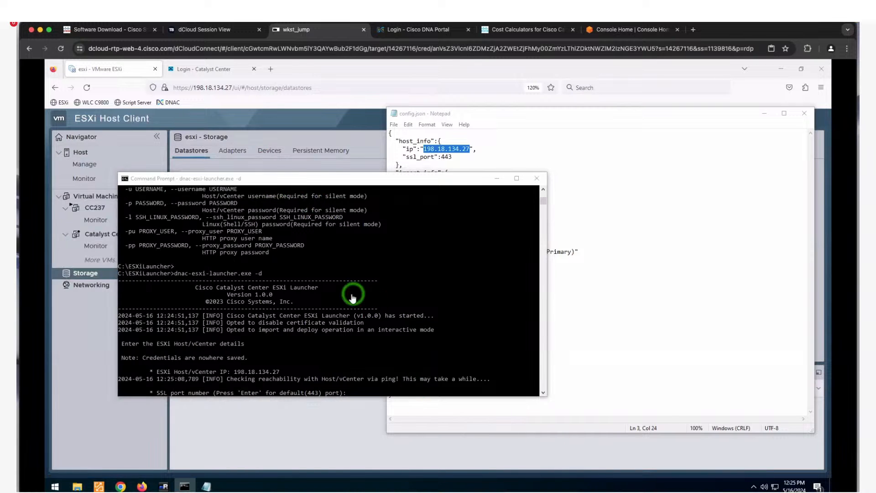
{"action": "left_click", "coordinate": [359, 351]}
{"action": "type", "text": "443"}
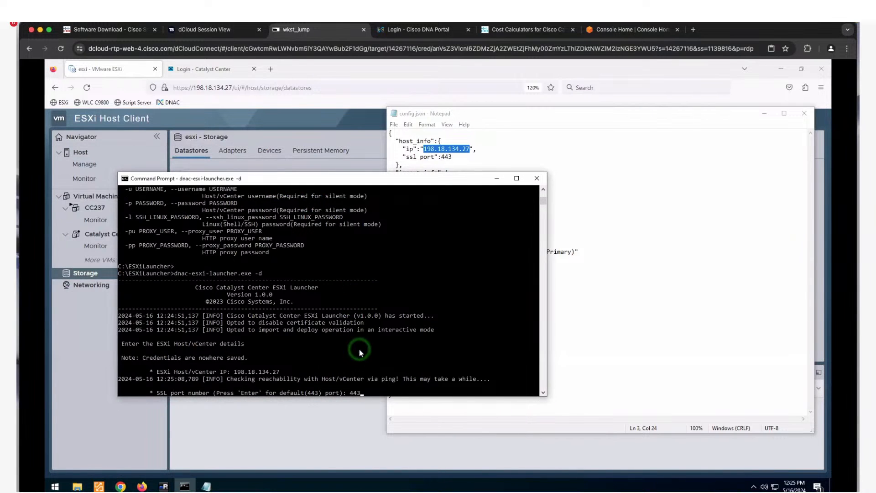
{"action": "key", "text": "Return"}
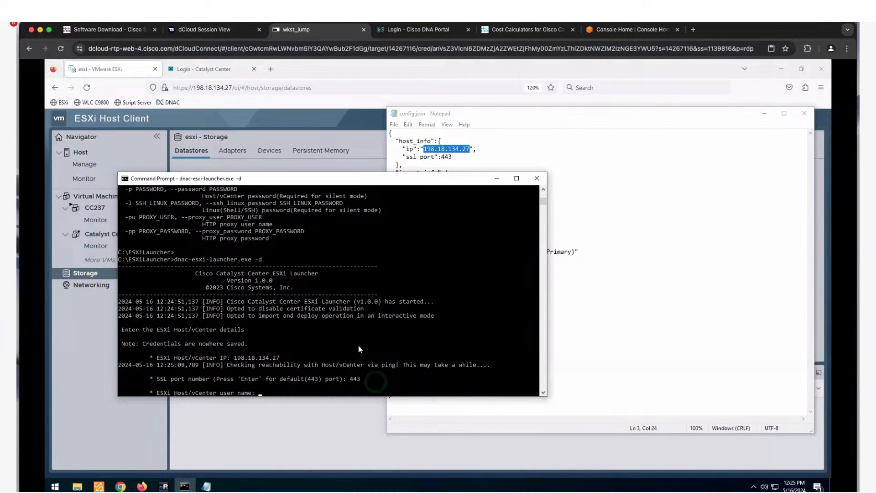
- Log in to the ESXi host as root with the host password
{"action": "left_click", "coordinate": [324, 392]}
{"action": "type", "text": "root"}
{"action": "key", "text": "Return"}
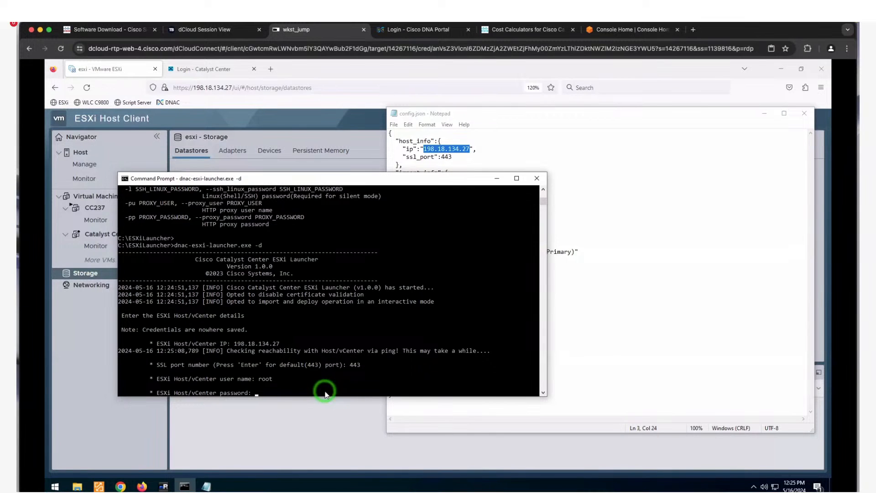
{"action": "key", "text": "Return"}
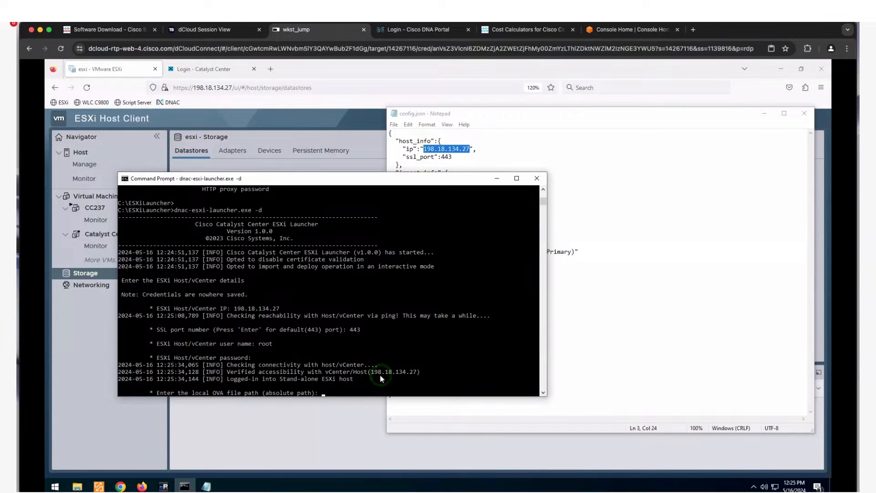
- Copy the OVA file path from config.json and submit it at the launcher's OVA path prompt
{"action": "left_click", "coordinate": [586, 275]}
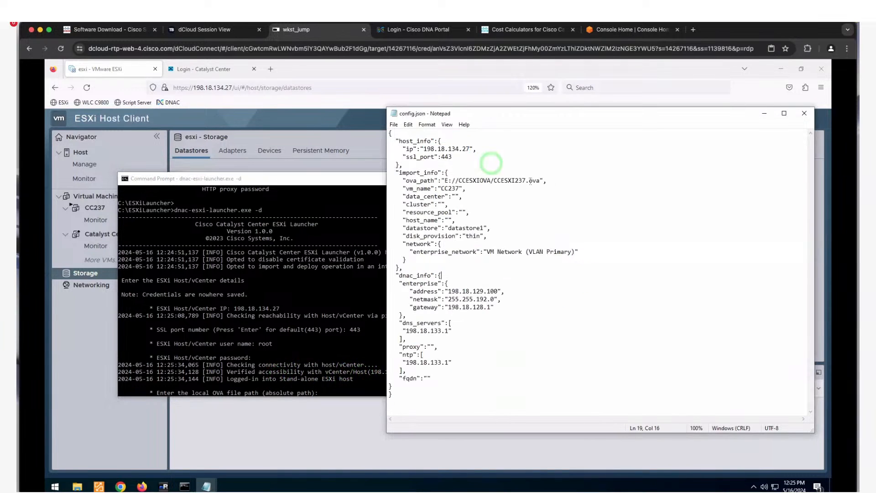
{"action": "left_click_drag", "start_coordinate": [540, 181], "coordinate": [446, 181]}
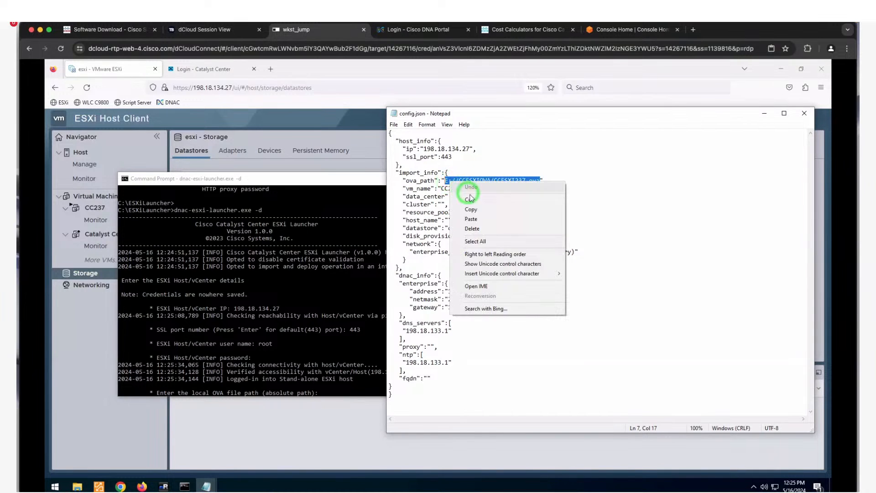
{"action": "right_click", "coordinate": [447, 181]}
{"action": "left_click", "coordinate": [479, 211]}
{"action": "left_click", "coordinate": [392, 314]}
{"action": "left_click", "coordinate": [345, 315]}
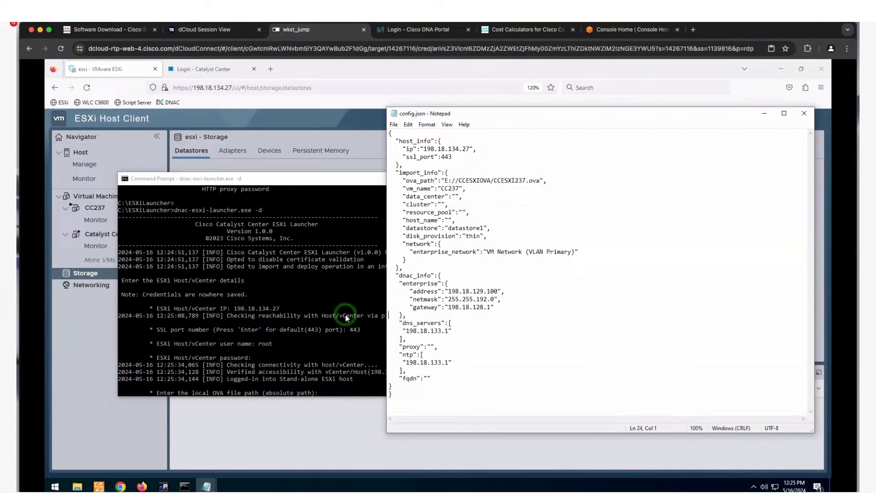
{"action": "left_click", "coordinate": [403, 359]}
{"action": "key", "text": "super+v"}
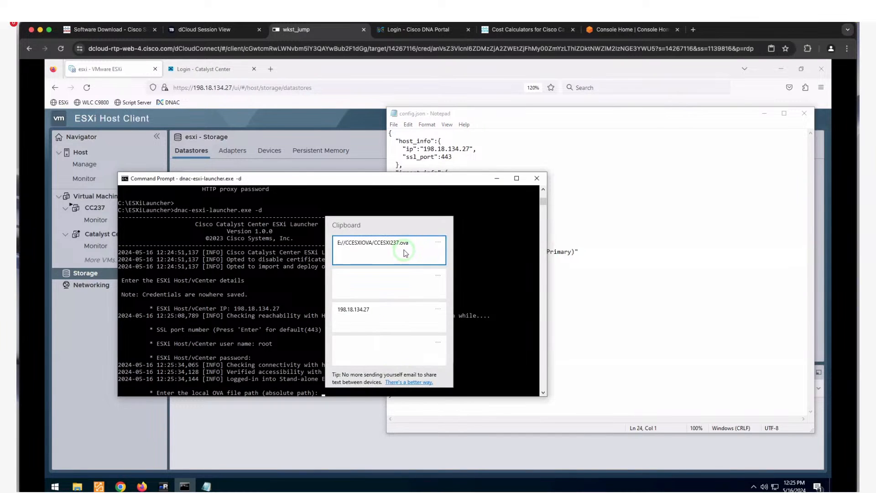
{"action": "left_click", "coordinate": [404, 252]}
{"action": "key", "text": "Return"}
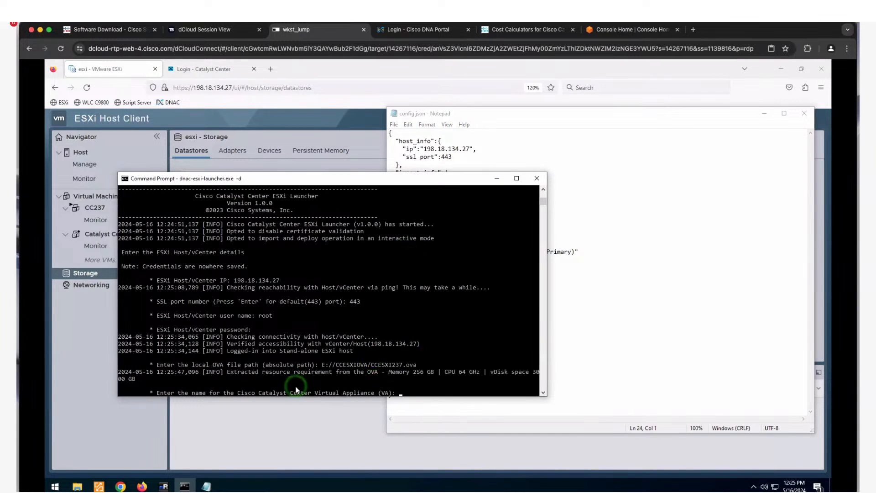
- Name the appliance CCWebinar, choose thin provisioning, and scroll back toward the earlier deployment log
{"action": "type", "text": "CCWebinar"}
{"action": "key", "text": "Return"}
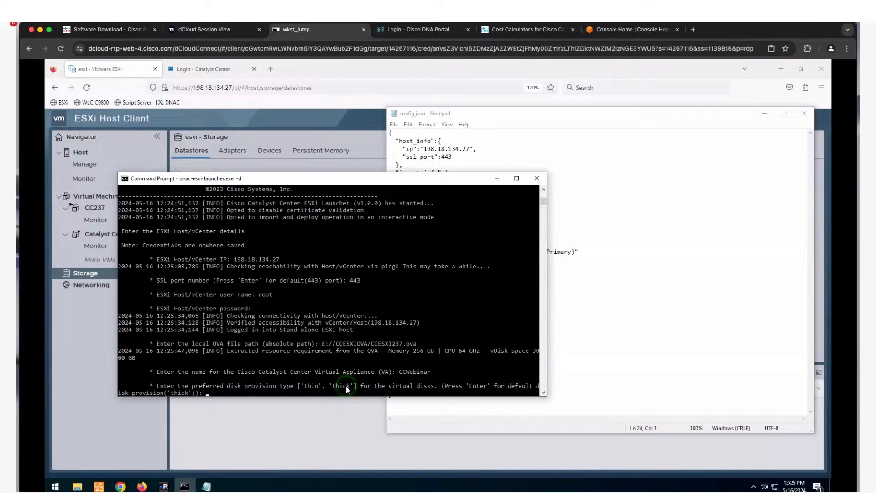
{"action": "type", "text": "thin"}
{"action": "key", "text": "Return"}
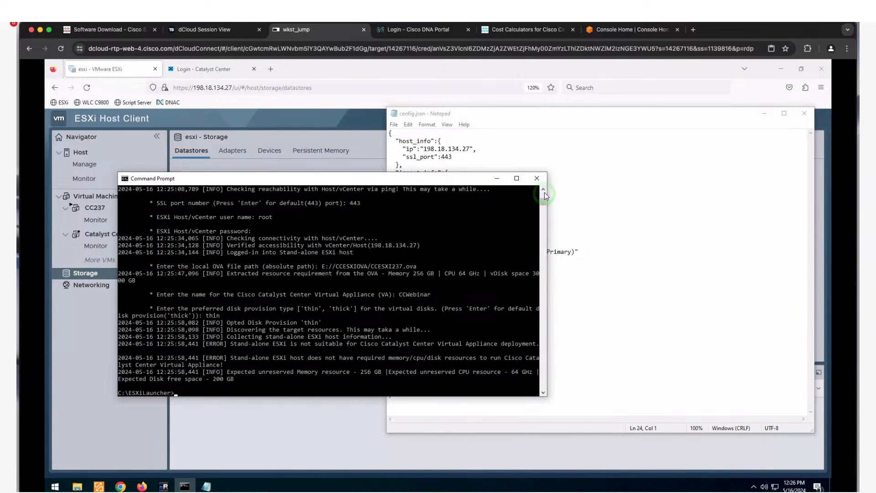
{"action": "left_click_drag", "start_coordinate": [545, 202], "coordinate": [543, 195]}
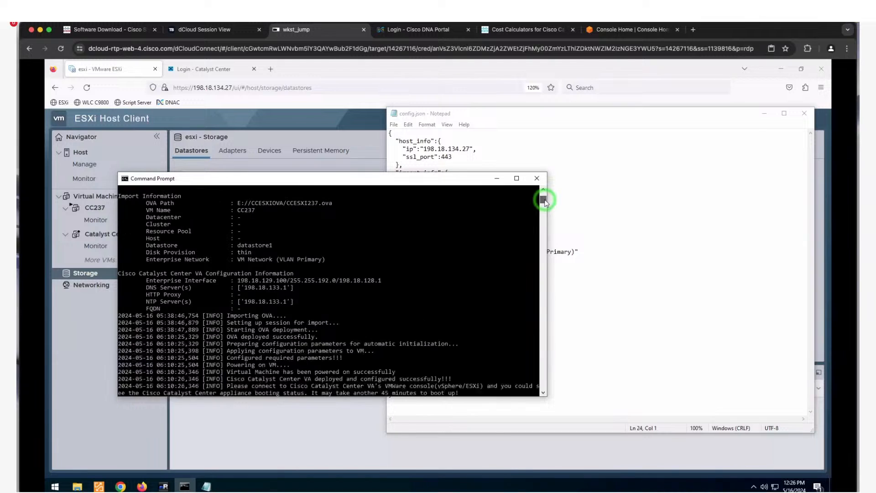
{"action": "left_click", "coordinate": [543, 392]}
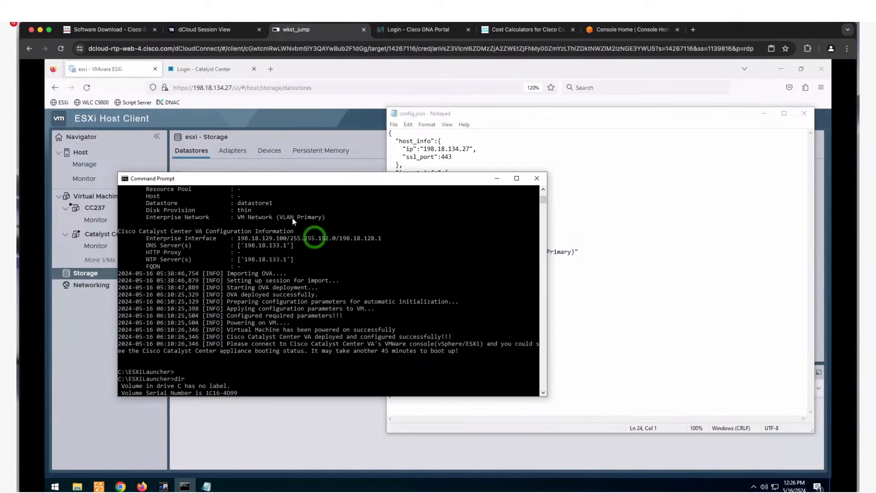
- Select the VM powered-on and deployed-successfully log lines plus the boot-status message
{"action": "left_click", "coordinate": [544, 189]}
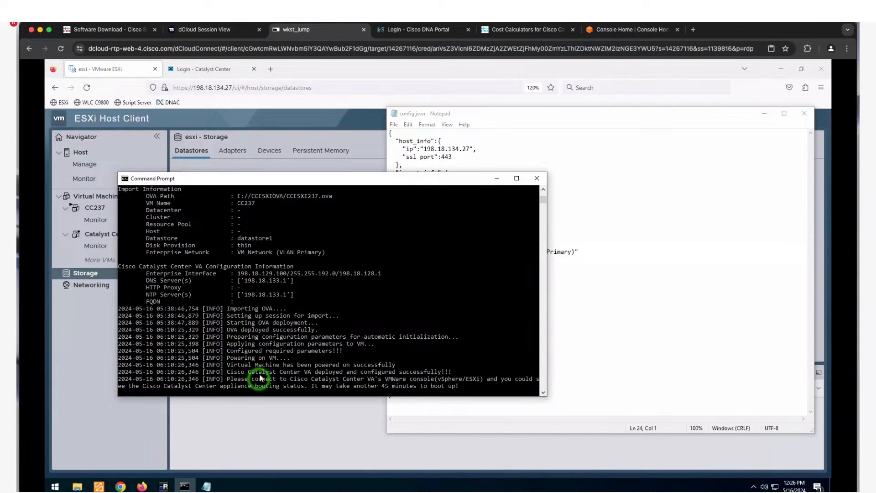
{"action": "left_click_drag", "start_coordinate": [226, 365], "coordinate": [460, 378]}
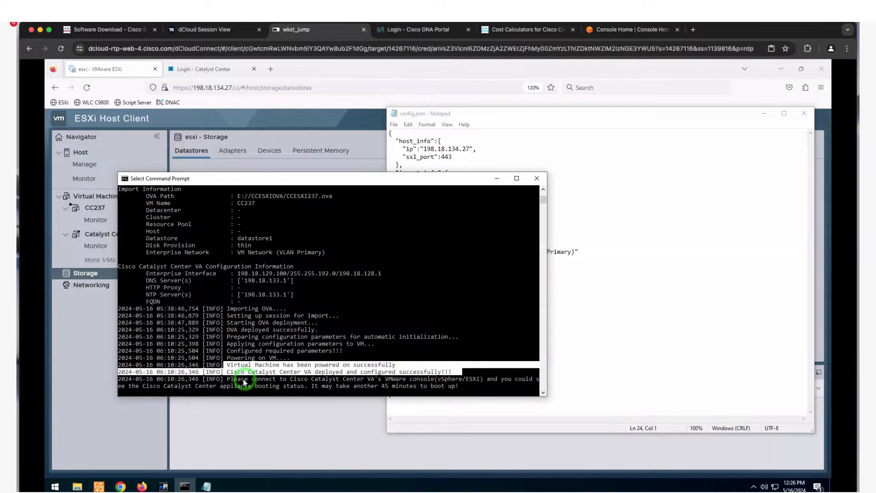
{"action": "left_click_drag", "start_coordinate": [227, 380], "coordinate": [465, 386]}
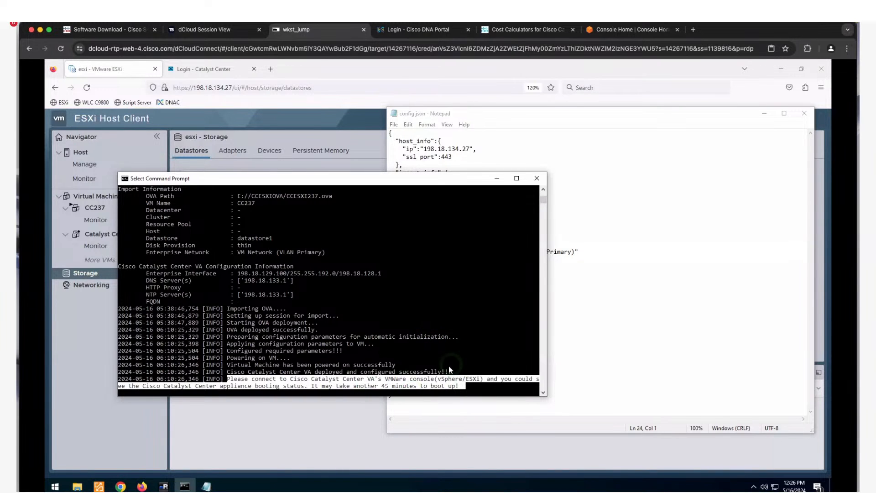
- Open CC237, review its hardware (32 CPUs, 256 GB memory) without saving, then view its console
{"action": "left_click", "coordinate": [343, 418]}
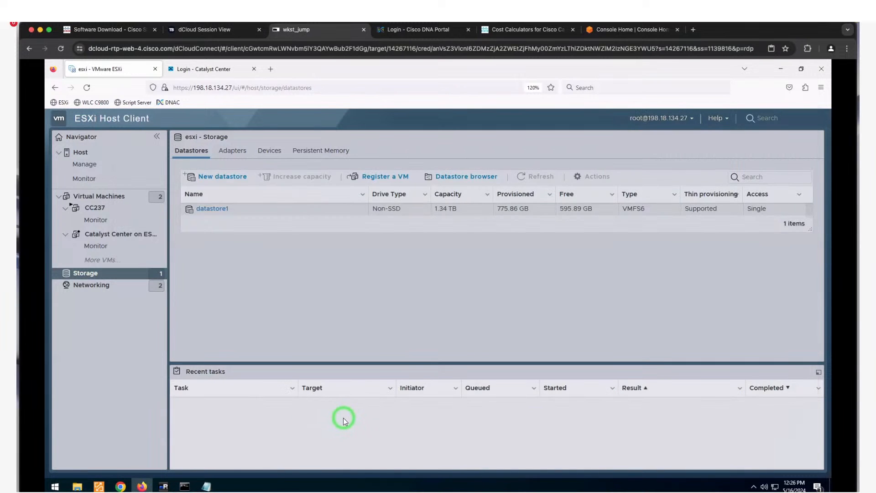
{"action": "left_click", "coordinate": [121, 232]}
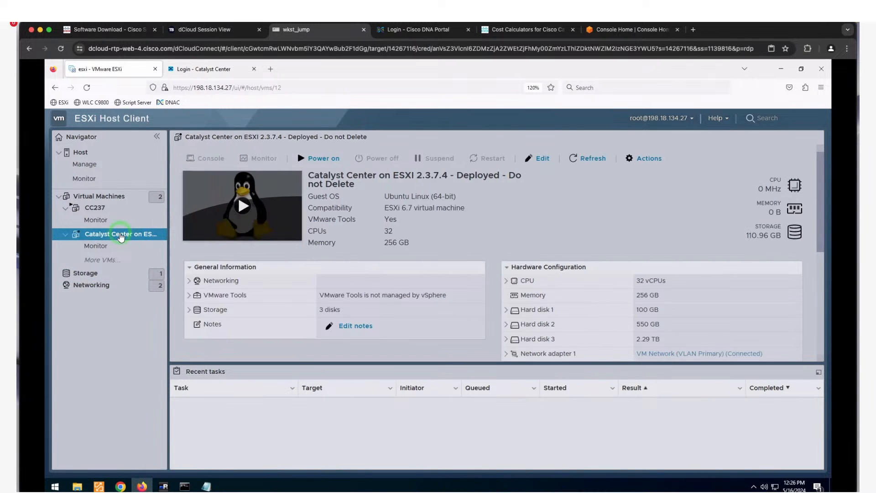
{"action": "left_click", "coordinate": [108, 208]}
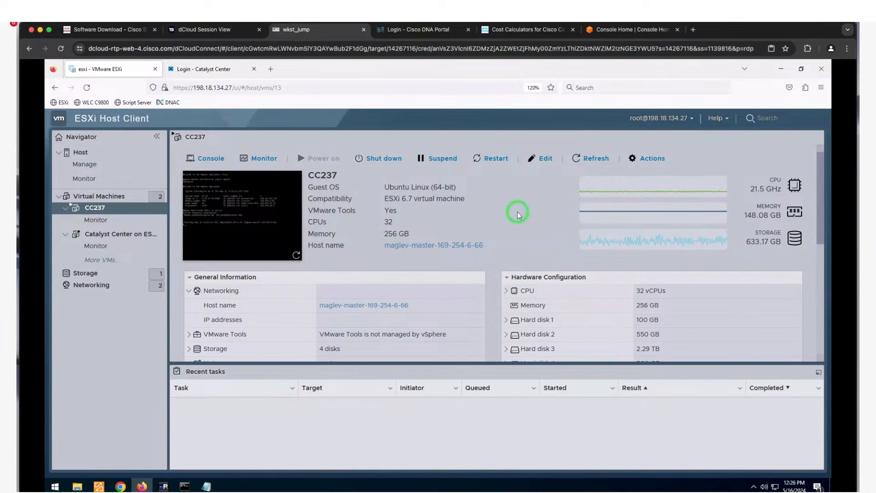
{"action": "left_click", "coordinate": [537, 160]}
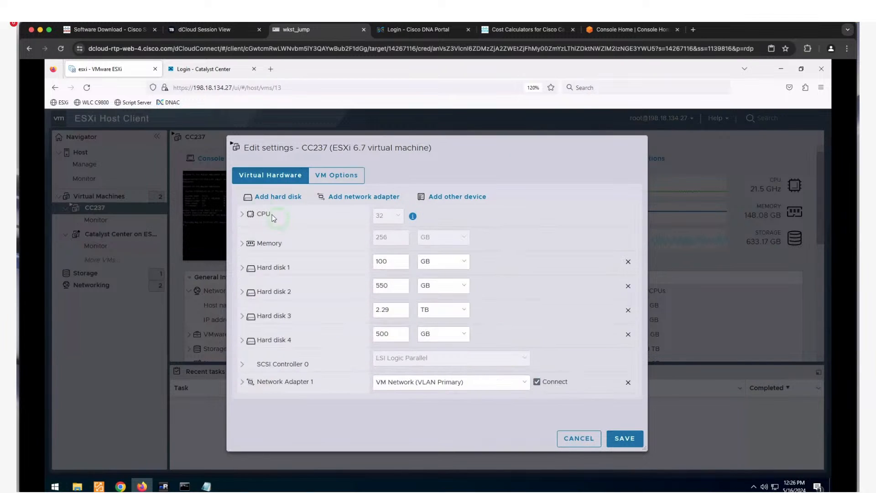
{"action": "left_click", "coordinate": [242, 216]}
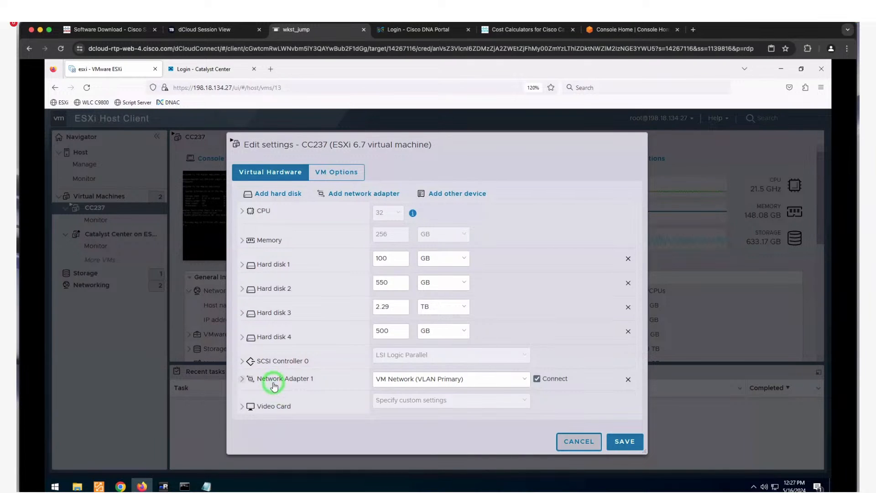
{"action": "left_click", "coordinate": [437, 393]}
{"action": "left_click", "coordinate": [580, 445]}
{"action": "left_click", "coordinate": [583, 445]}
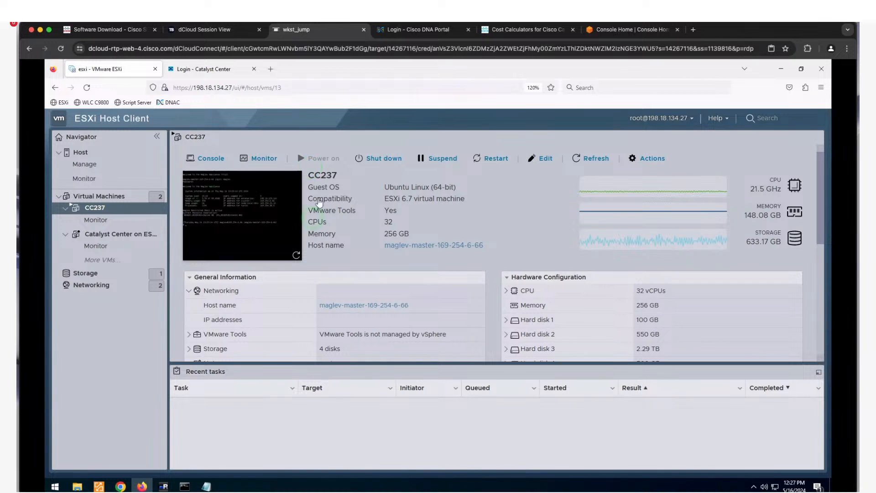
{"action": "left_click", "coordinate": [258, 226]}
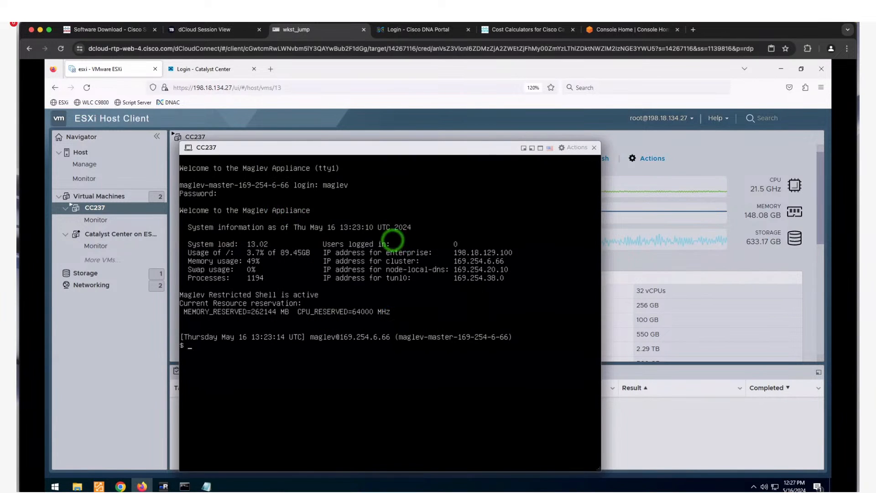
- Close the CC237 console and switch to the 'Login - Catalyst Center' browser tab
{"action": "left_click", "coordinate": [593, 148]}
{"action": "left_click", "coordinate": [594, 148]}
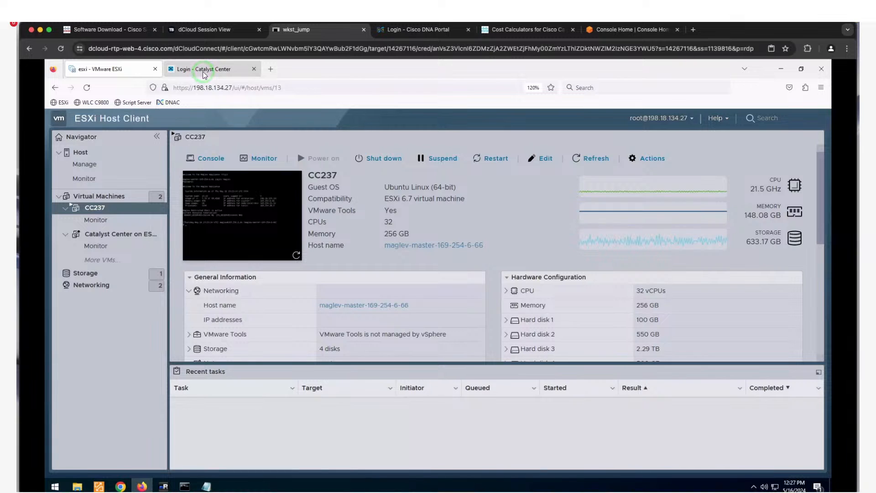
{"action": "left_click", "coordinate": [204, 71]}
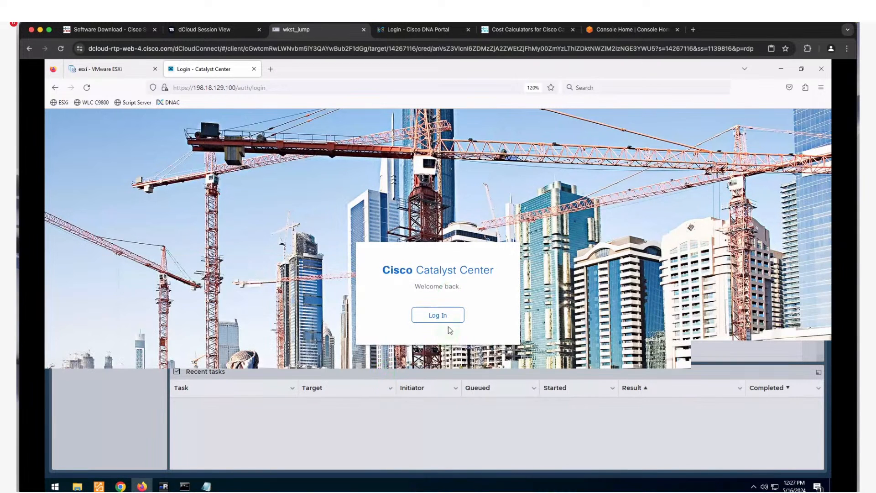
- Sign in to Catalyst Center with the temporary admin username and its password
{"action": "left_click", "coordinate": [451, 320]}
{"action": "left_click", "coordinate": [434, 319]}
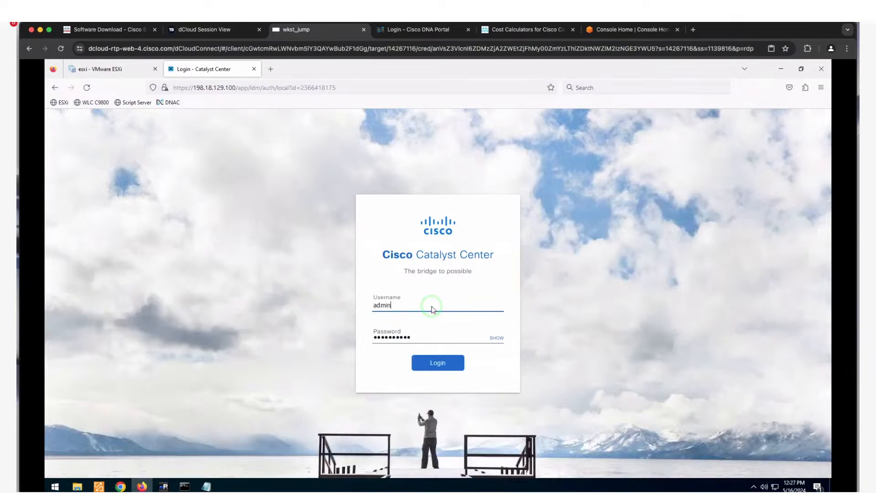
{"action": "left_click", "coordinate": [429, 306]}
{"action": "left_click", "coordinate": [450, 335]}
{"action": "double_click", "coordinate": [431, 336]}
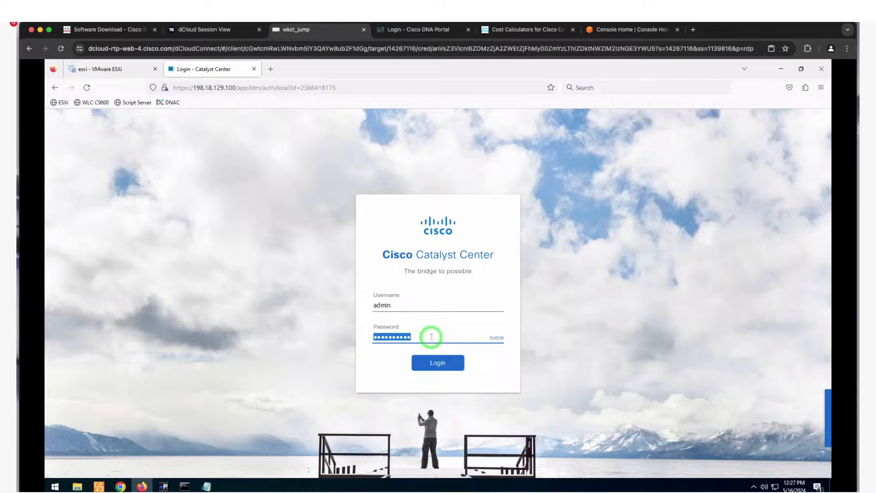
{"action": "type", "text": "C1sc"}
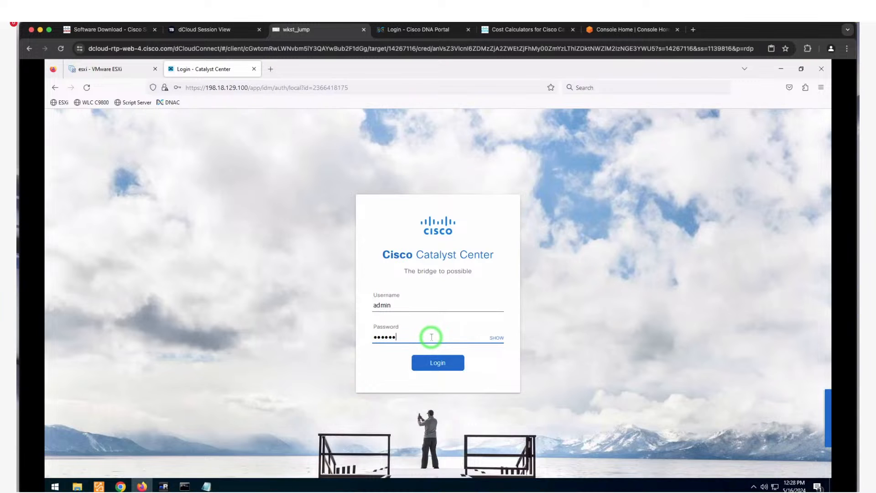
{"action": "type", "text": "o1234"}
{"action": "key", "text": "Return"}
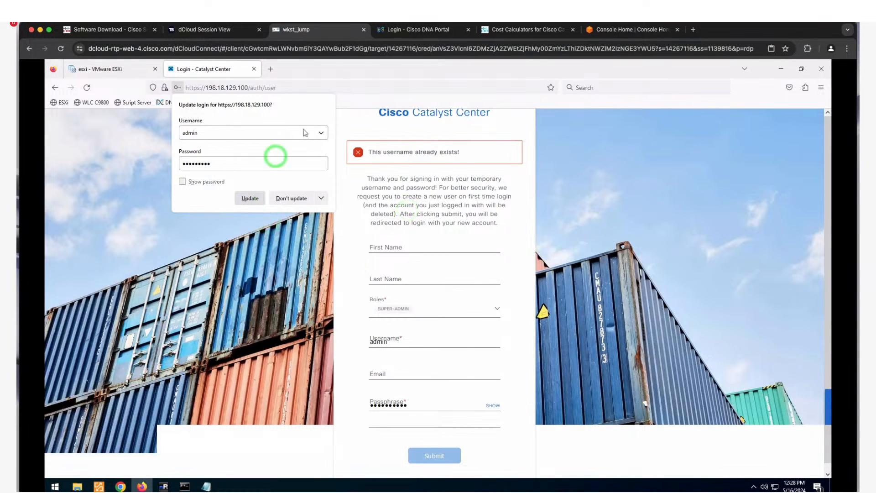
- Replace the prefilled username with a new one and enter the passphrase and its confirmation
{"action": "left_click", "coordinate": [139, 165]}
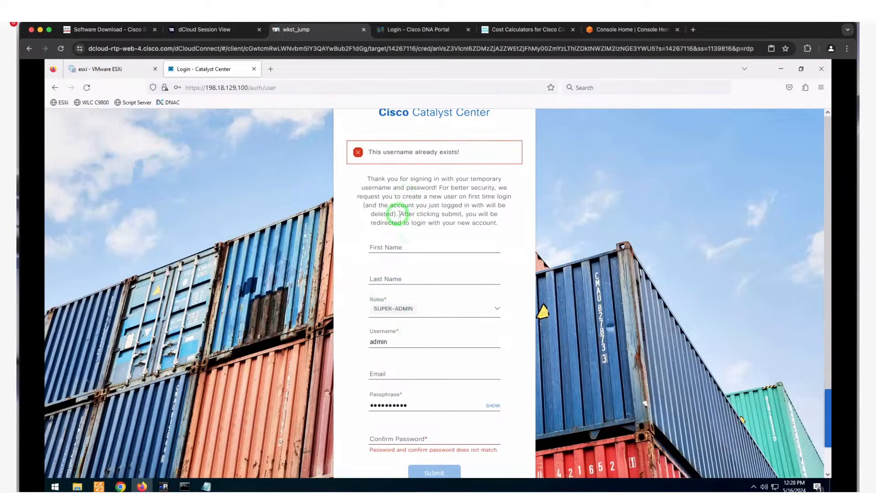
{"action": "double_click", "coordinate": [394, 341]}
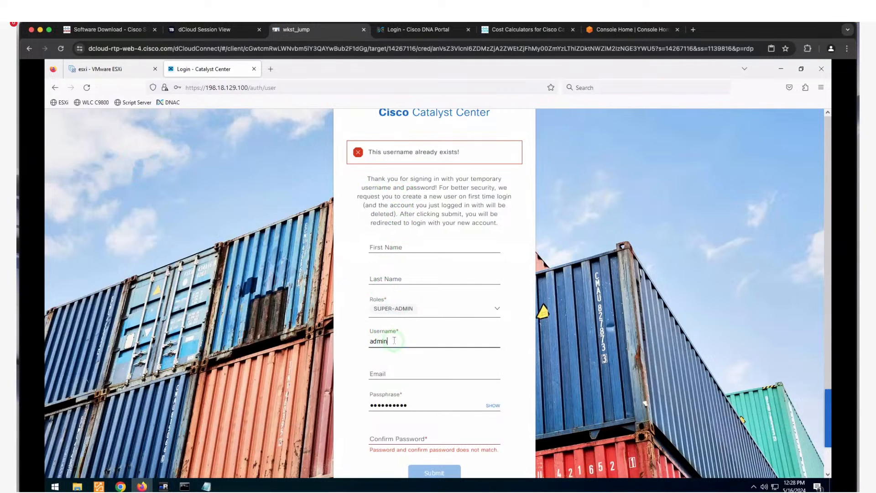
{"action": "type", "text": "julgu"}
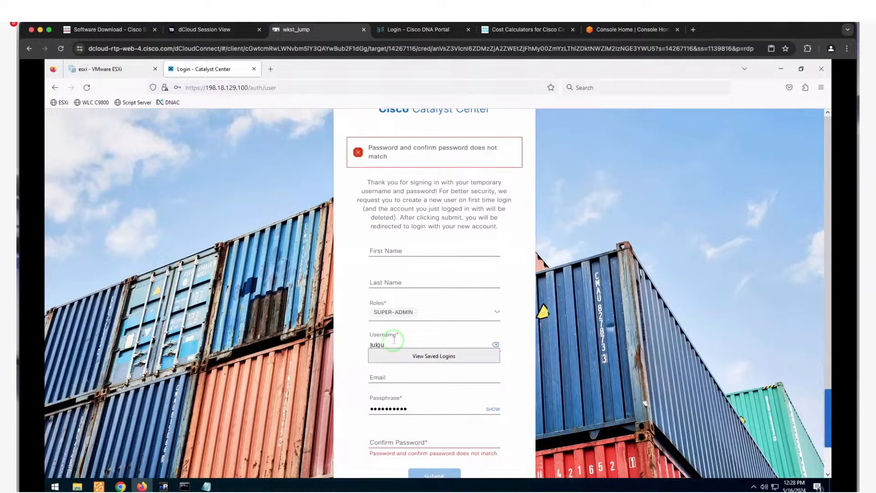
{"action": "type", "text": "err"}
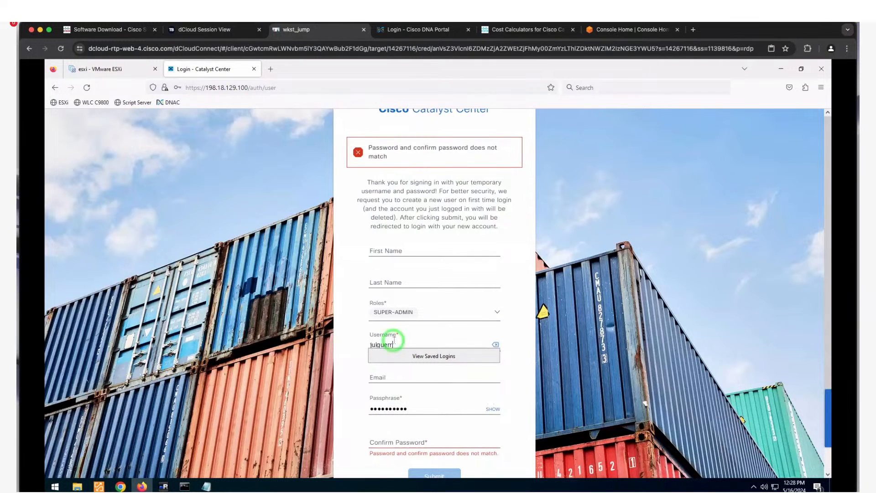
{"action": "left_click", "coordinate": [395, 249]}
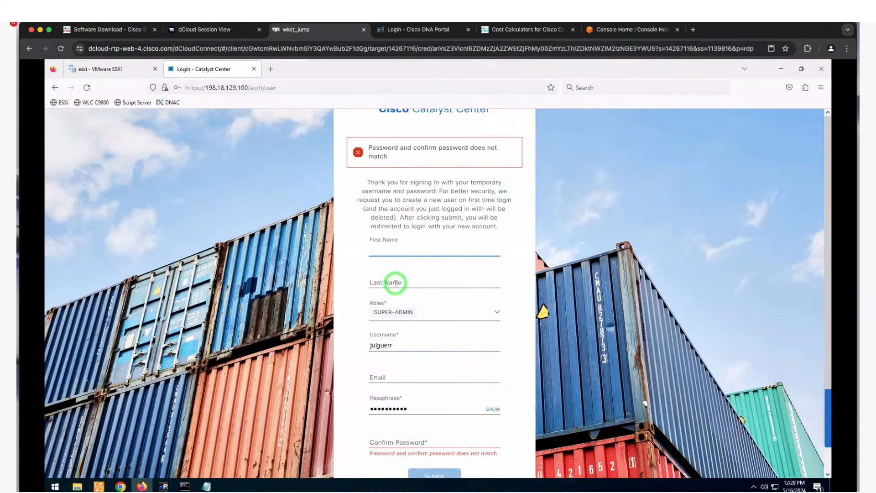
{"action": "left_click", "coordinate": [396, 283]}
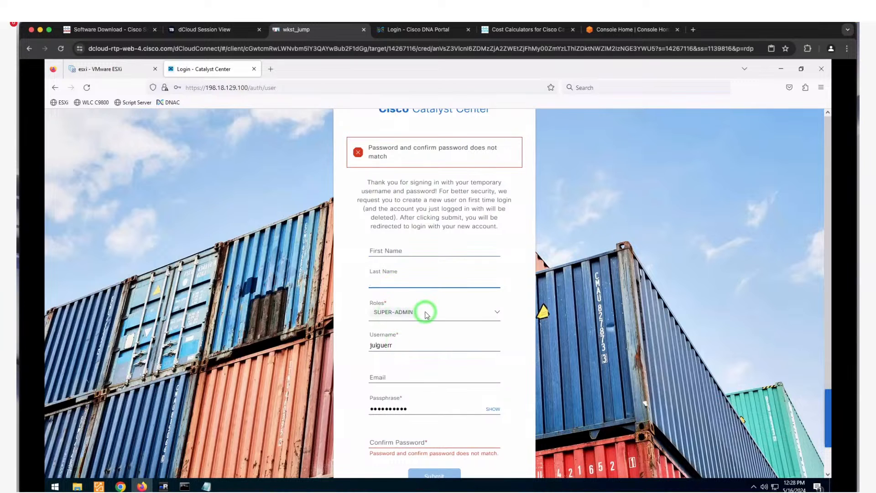
{"action": "left_click", "coordinate": [401, 373]}
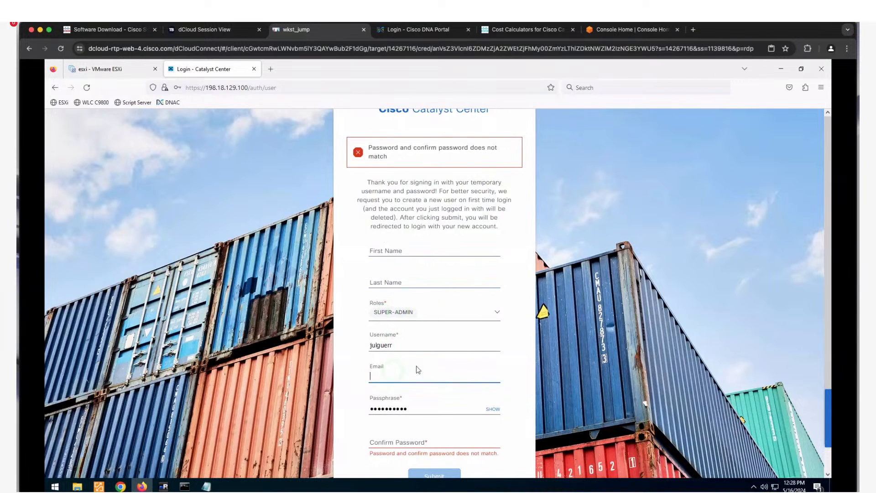
{"action": "double_click", "coordinate": [409, 408]}
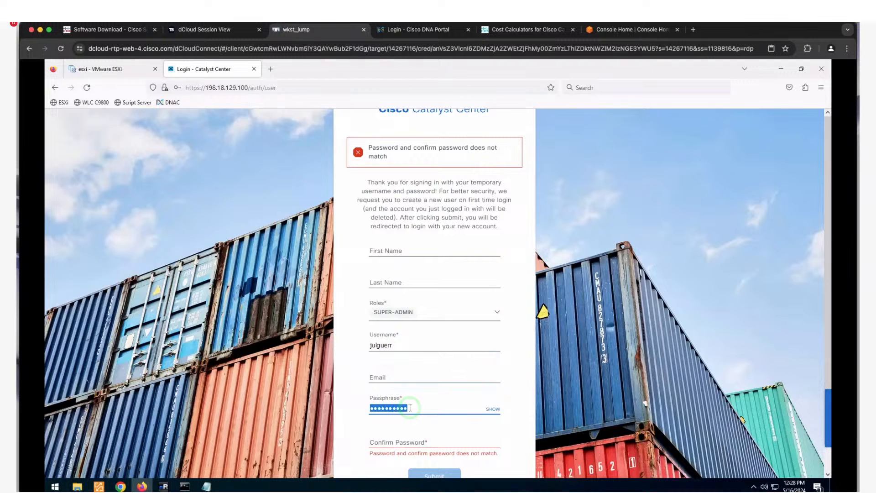
{"action": "type", "text": "••••"}
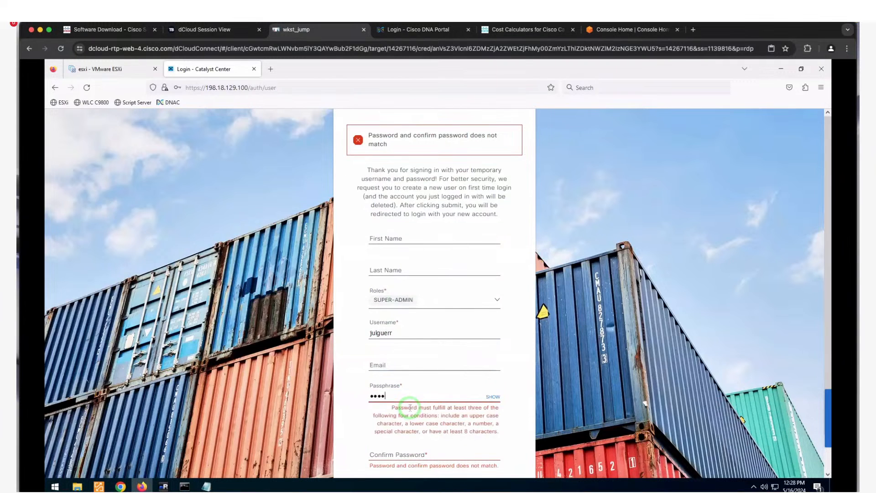
{"action": "type", "text": "••••"}
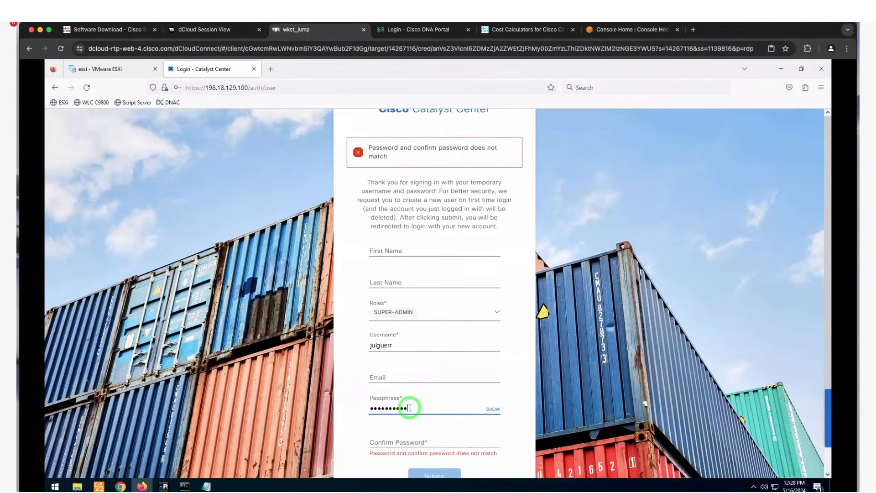
{"action": "left_click", "coordinate": [402, 437]}
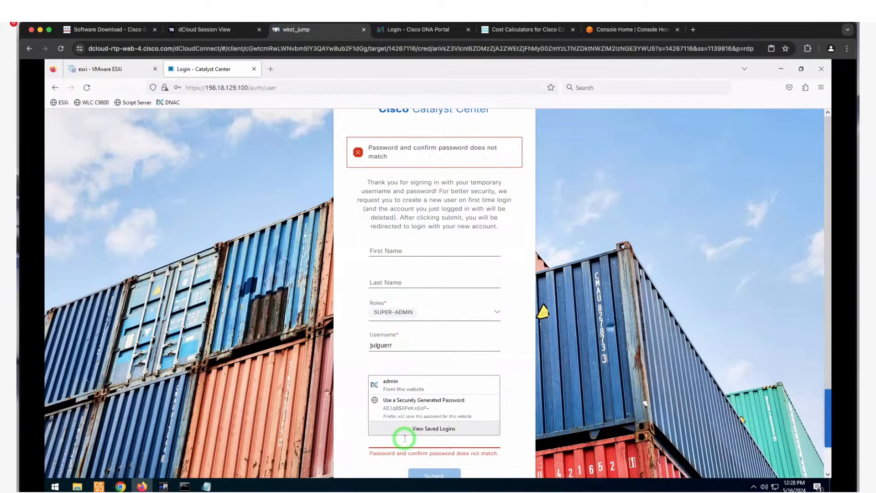
{"action": "type", "text": "•••••••"}
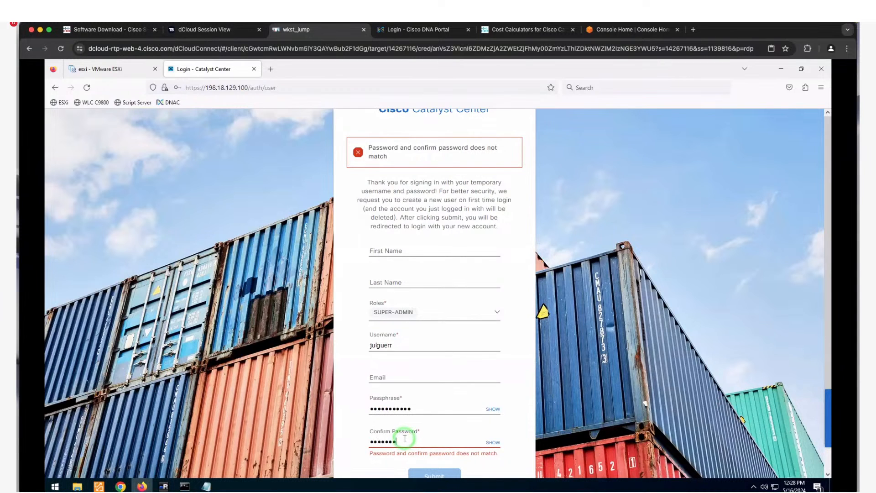
- Retype matching Passphrase and Confirm Password values, then submit the new super-admin account
{"action": "scroll", "coordinate": [587, 382], "scroll_direction": "down", "scroll_amount": 1}
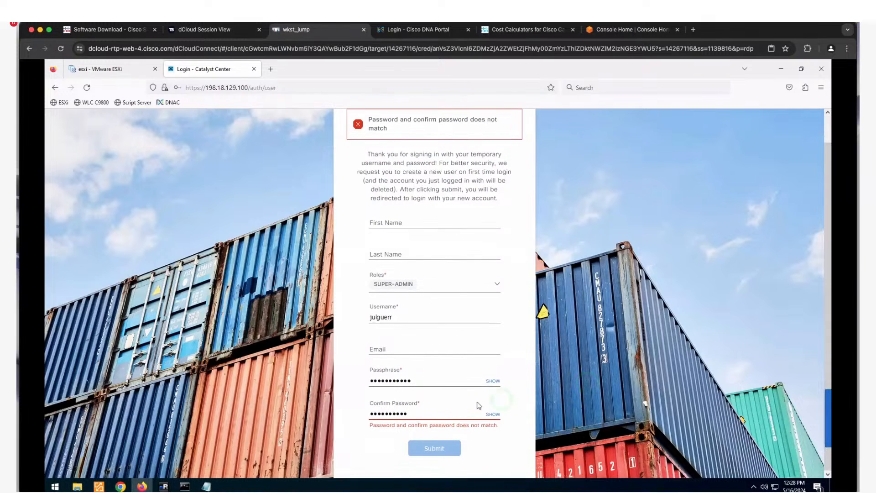
{"action": "key", "text": "Tab"}
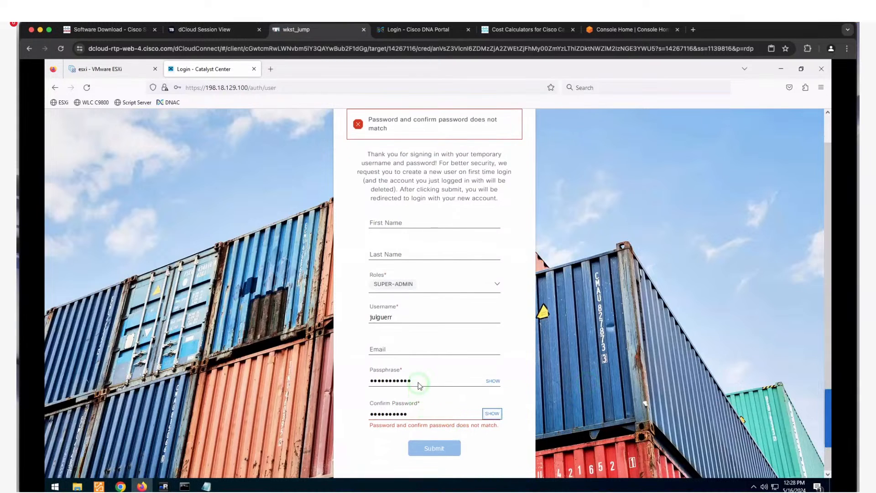
{"action": "double_click", "coordinate": [418, 381]}
{"action": "type", "text": "•••"}
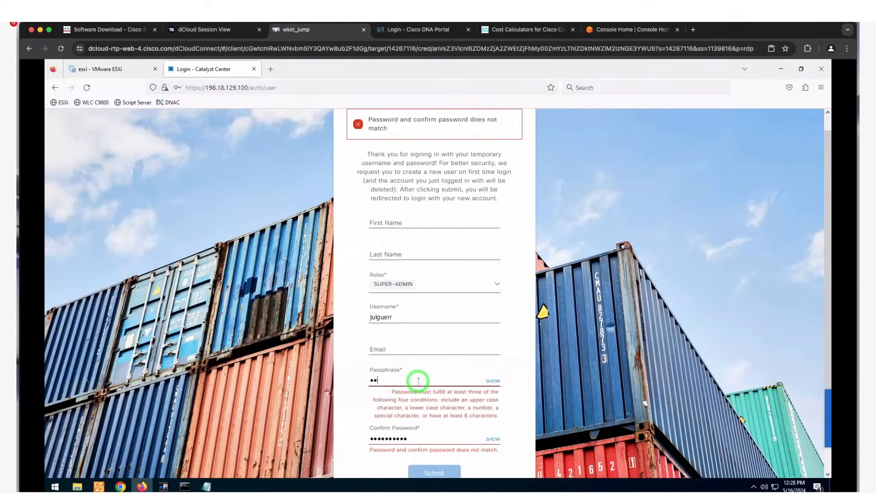
{"action": "type", "text": "••••••••"}
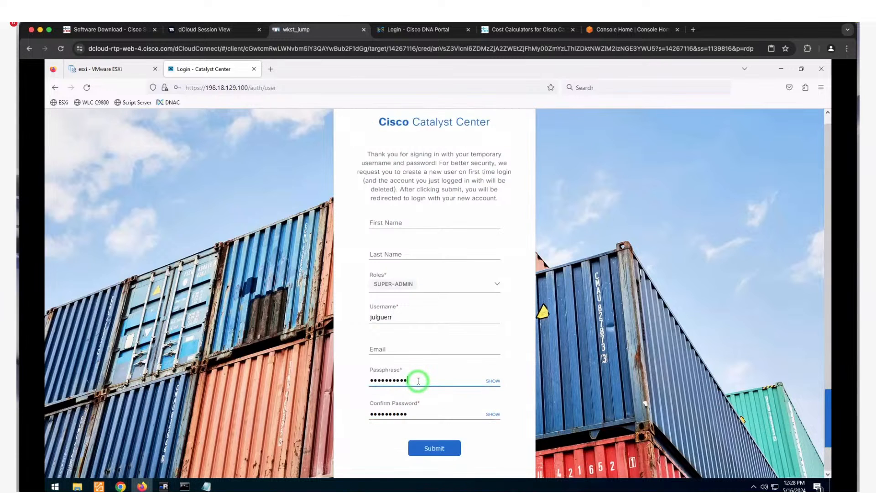
{"action": "double_click", "coordinate": [413, 443]}
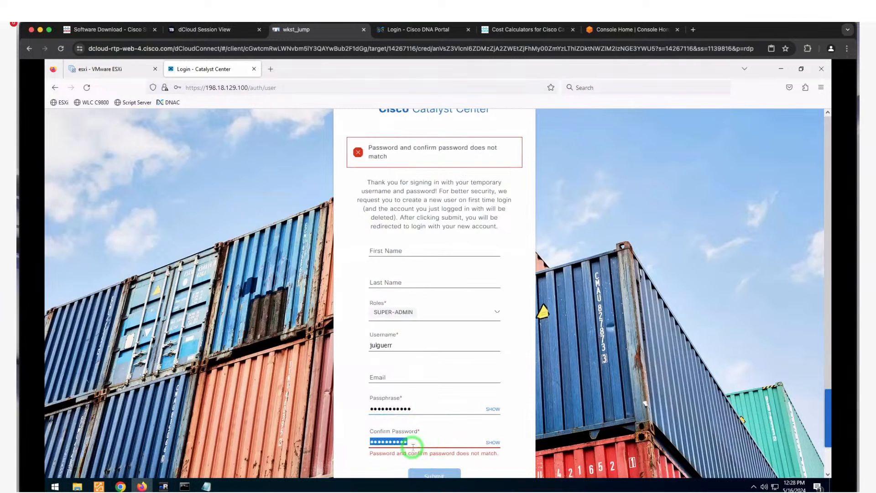
{"action": "type", "text": "•"}
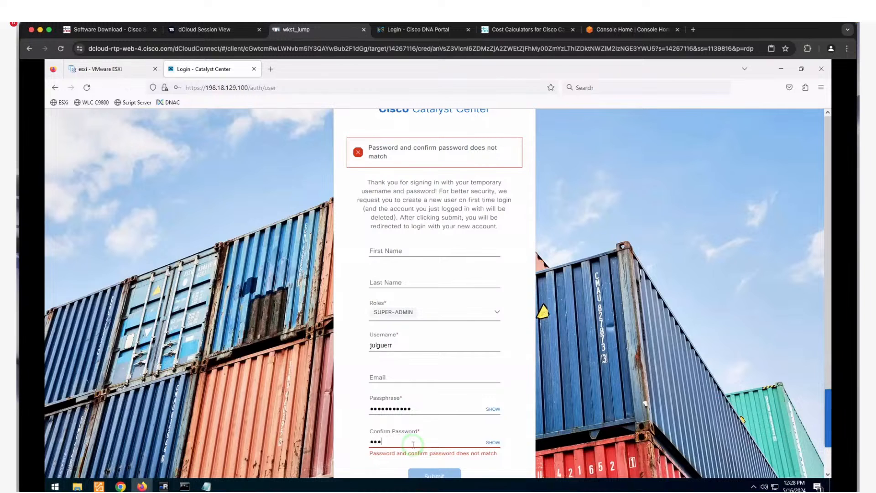
{"action": "type", "text": "••••••••••"}
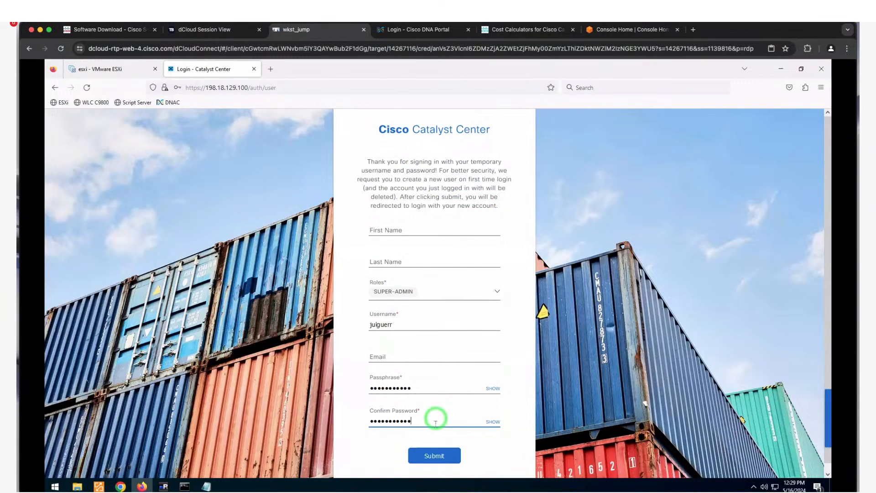
{"action": "left_click", "coordinate": [441, 456]}
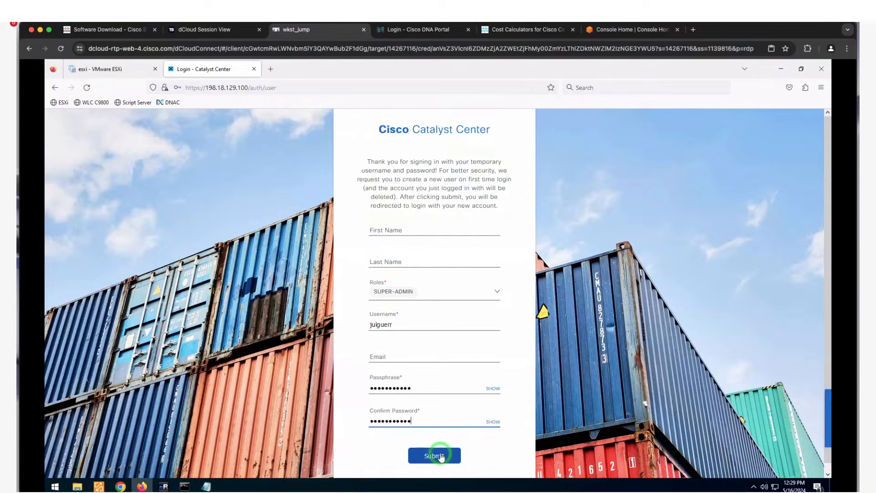
{"action": "left_click", "coordinate": [441, 458]}
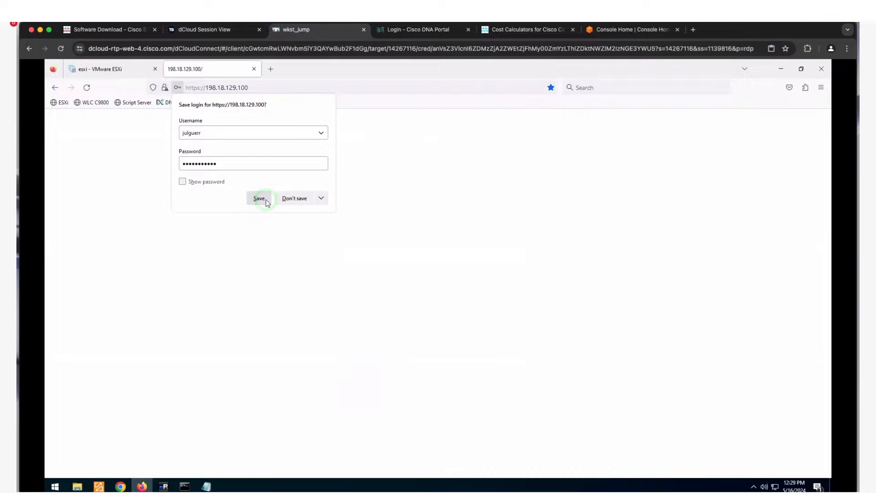
- Save the new login in Firefox and sign in using the saved username and its password
{"action": "left_click", "coordinate": [259, 198]}
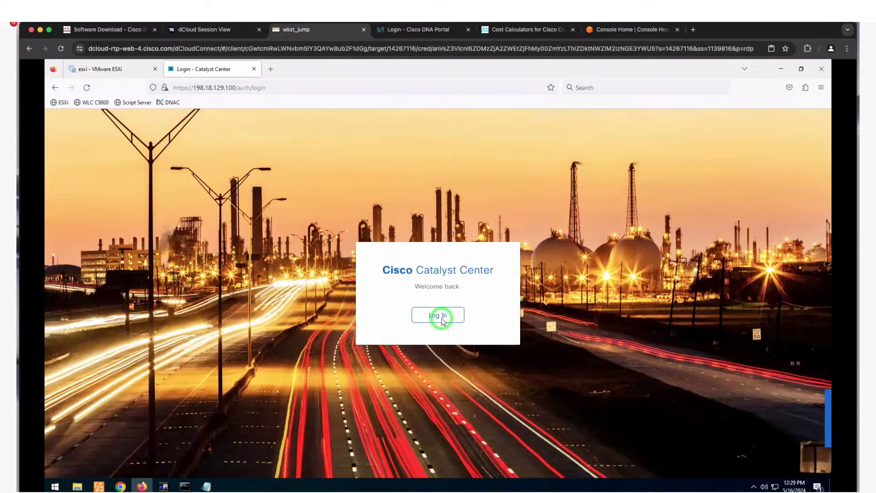
{"action": "left_click", "coordinate": [441, 318]}
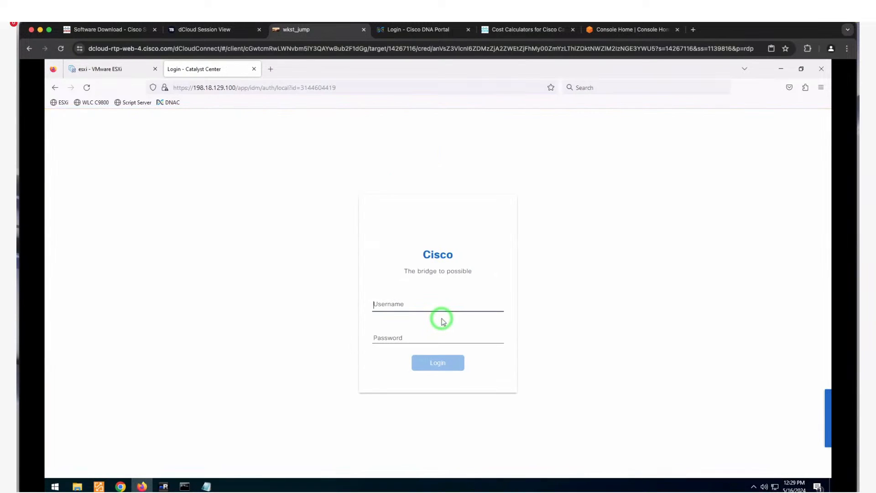
{"action": "left_click", "coordinate": [397, 310]}
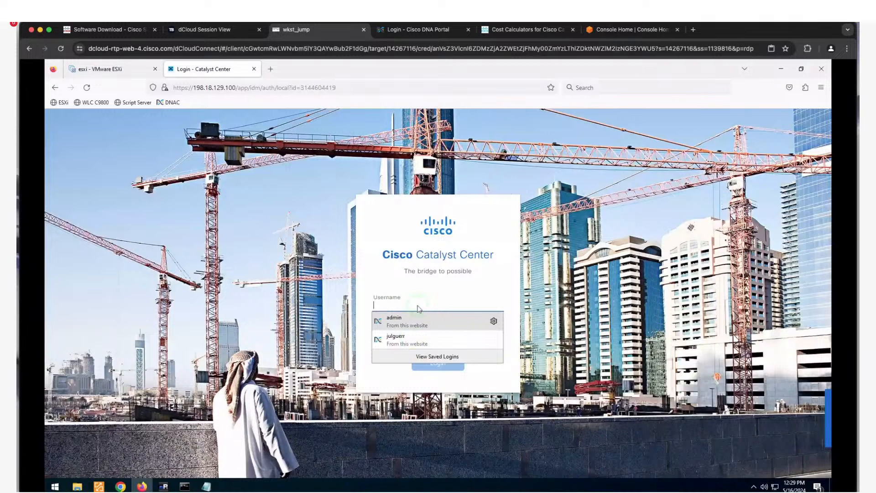
{"action": "left_click", "coordinate": [396, 339]}
{"action": "left_click", "coordinate": [392, 338]}
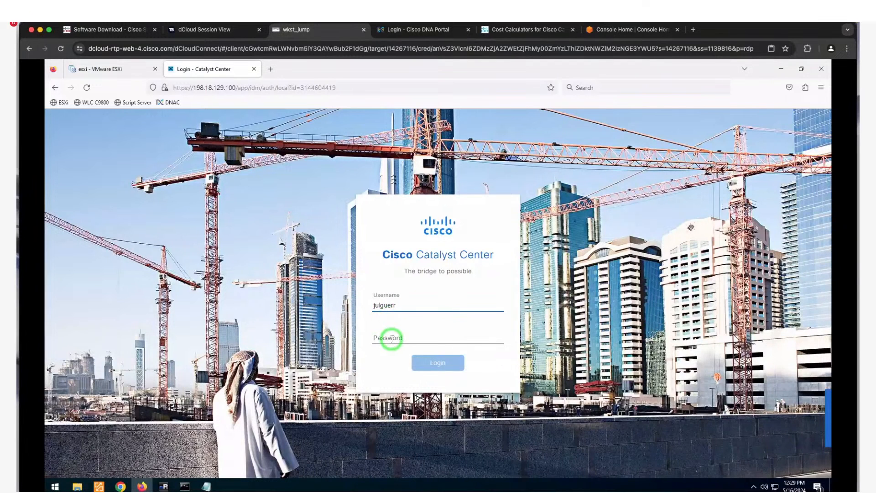
{"action": "type", "text": "••"}
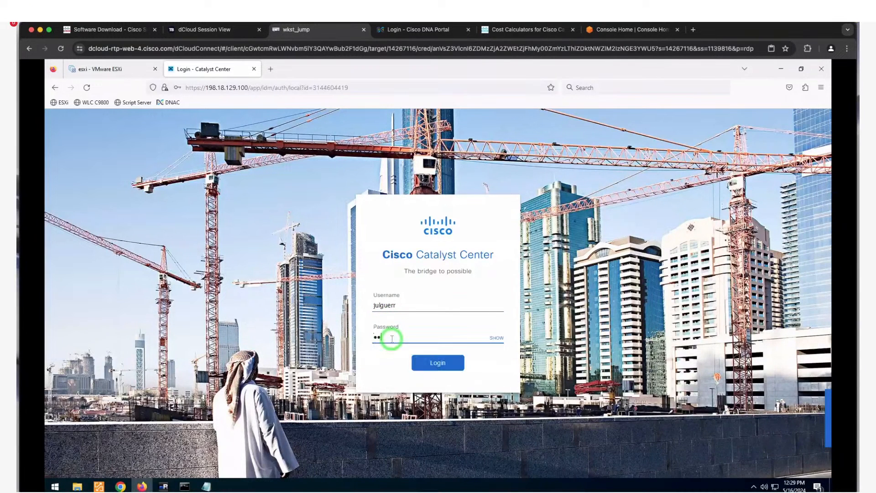
{"action": "type", "text": "••••••••••"}
{"action": "key", "text": "Return"}
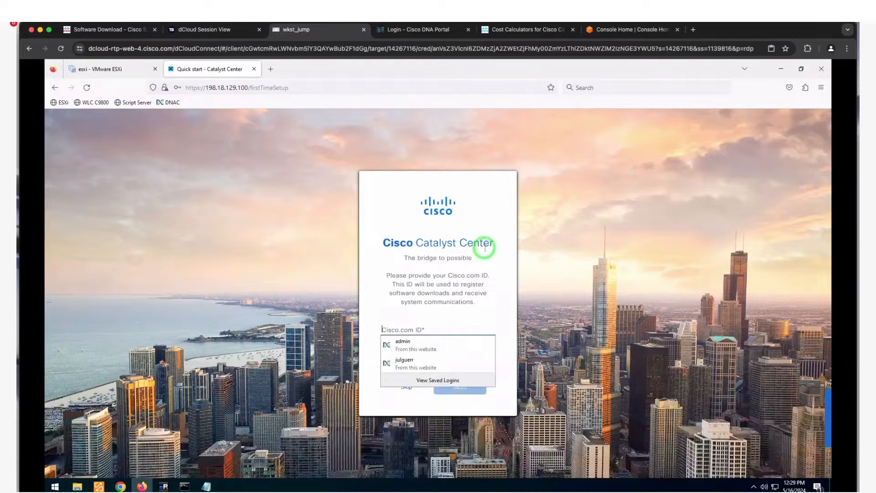
- Skip the Cisco.com ID, accept the terms, close the Quick Start overview and return home
{"action": "left_click", "coordinate": [399, 301]}
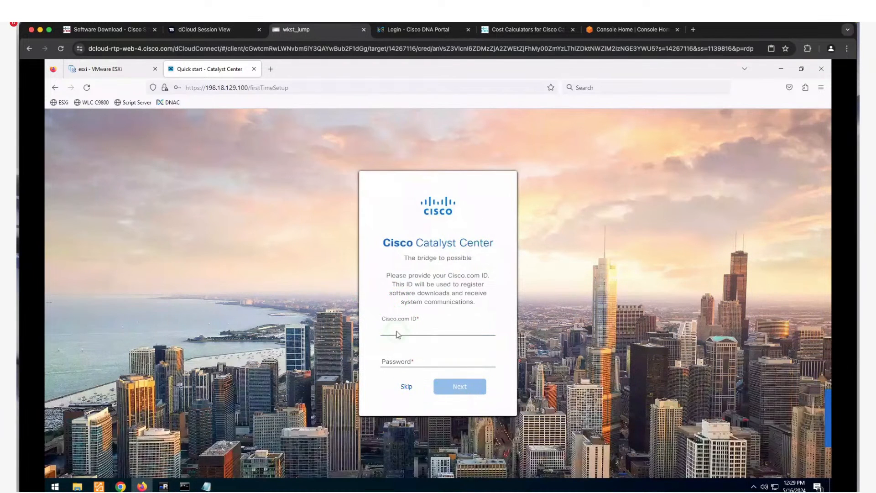
{"action": "left_click", "coordinate": [404, 388]}
{"action": "left_click", "coordinate": [412, 400]}
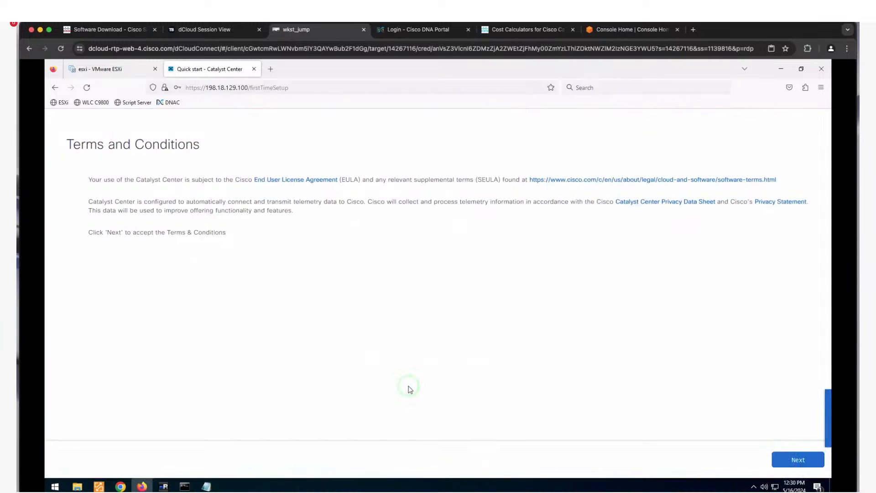
{"action": "left_click", "coordinate": [798, 460]}
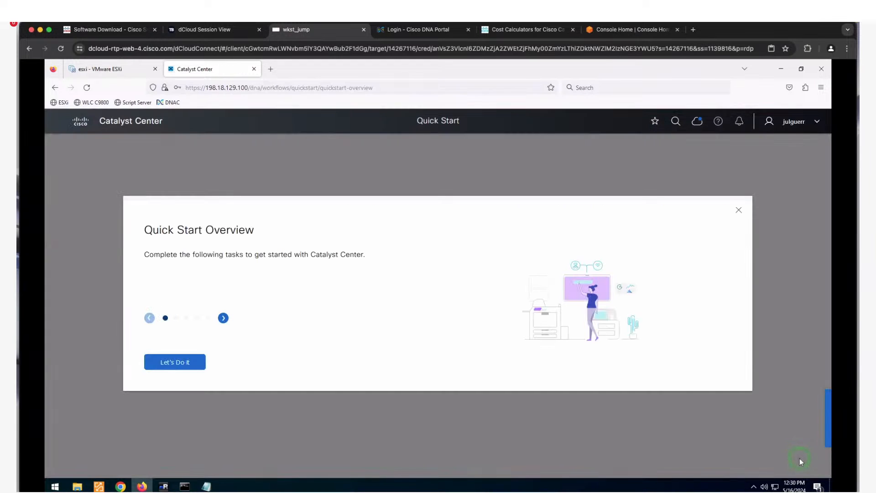
{"action": "left_click", "coordinate": [435, 342]}
{"action": "left_click", "coordinate": [739, 211]}
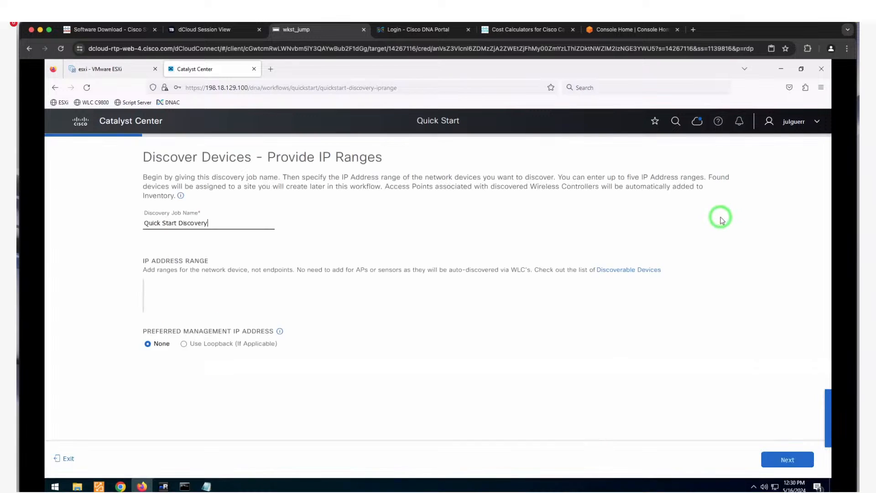
{"action": "left_click", "coordinate": [135, 127]}
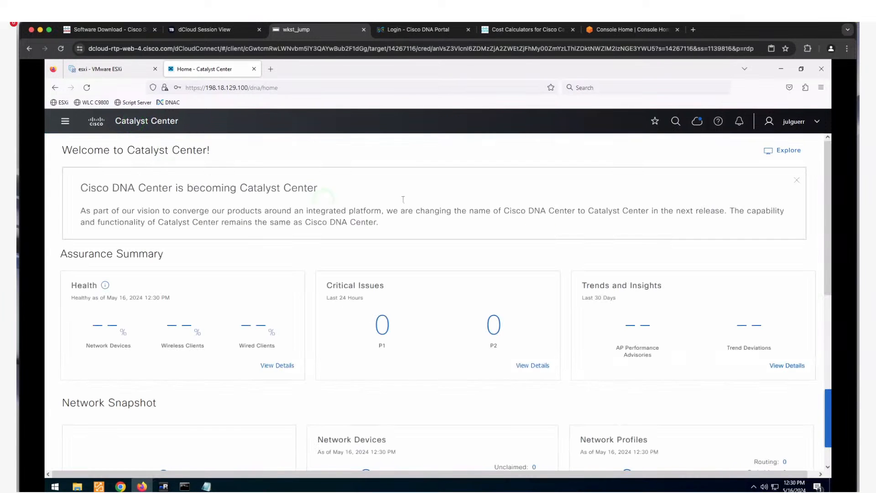
- Confirm version 2.3.7.4-75326 is up to date in Software Management, then open System Settings
{"action": "left_click", "coordinate": [696, 122]}
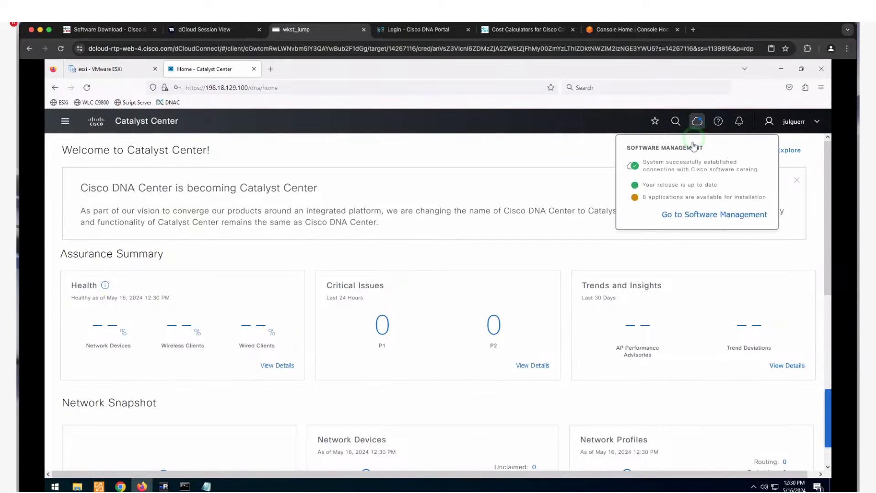
{"action": "left_click", "coordinate": [679, 215]}
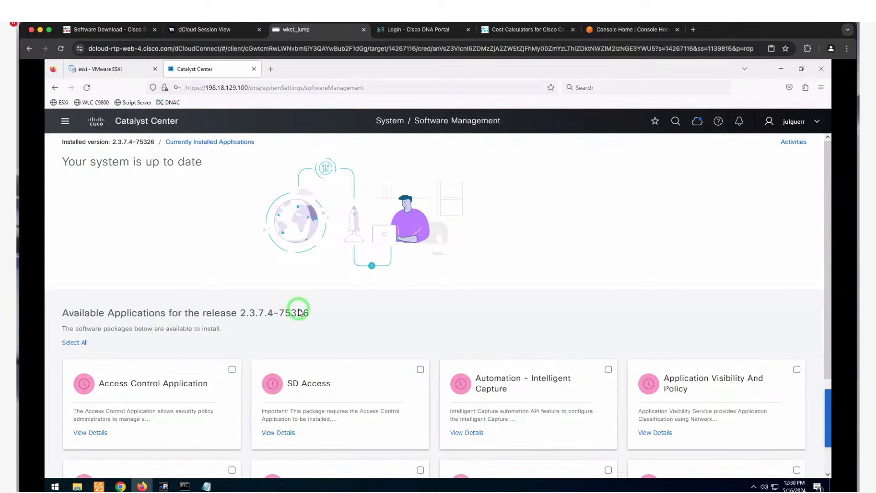
{"action": "scroll", "coordinate": [294, 313], "scroll_direction": "down", "scroll_amount": 2}
{"action": "scroll", "coordinate": [450, 380], "scroll_direction": "down", "scroll_amount": 1}
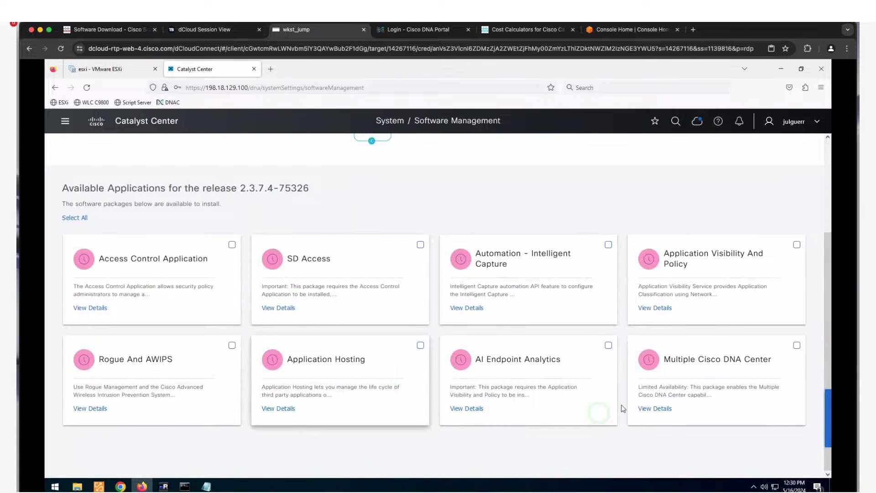
{"action": "scroll", "coordinate": [529, 328], "scroll_direction": "up", "scroll_amount": 2}
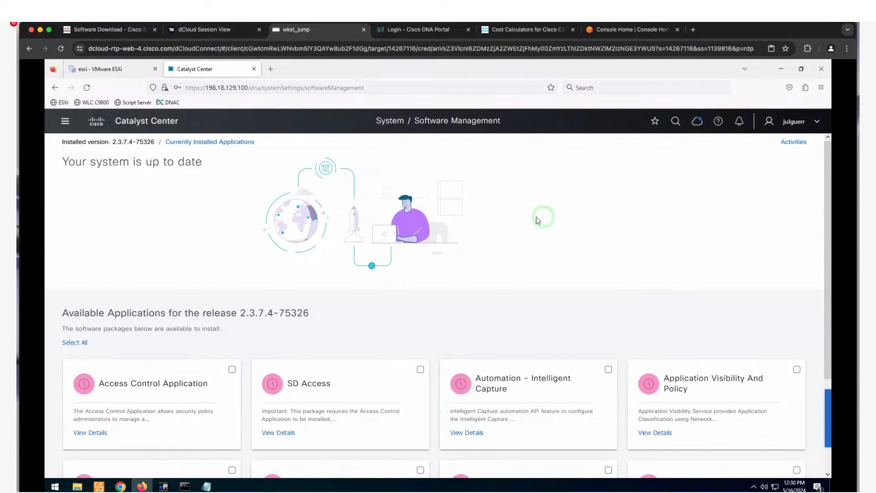
{"action": "left_click", "coordinate": [66, 123]}
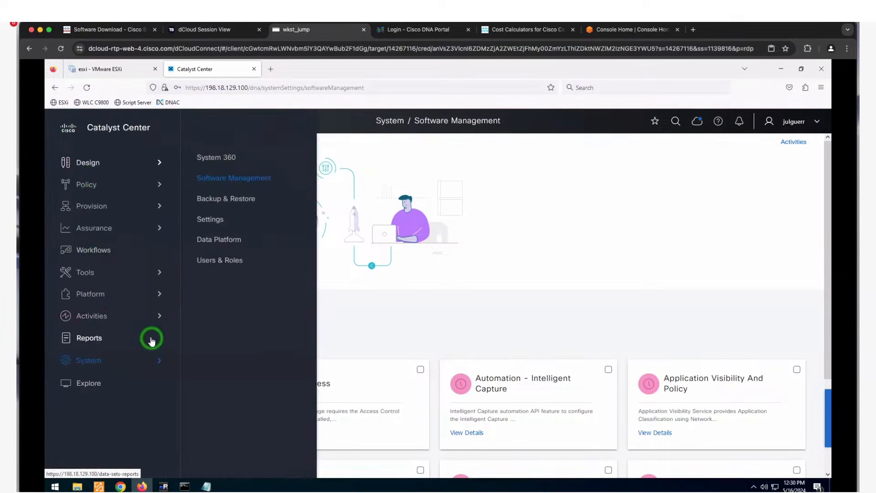
{"action": "left_click", "coordinate": [214, 219]}
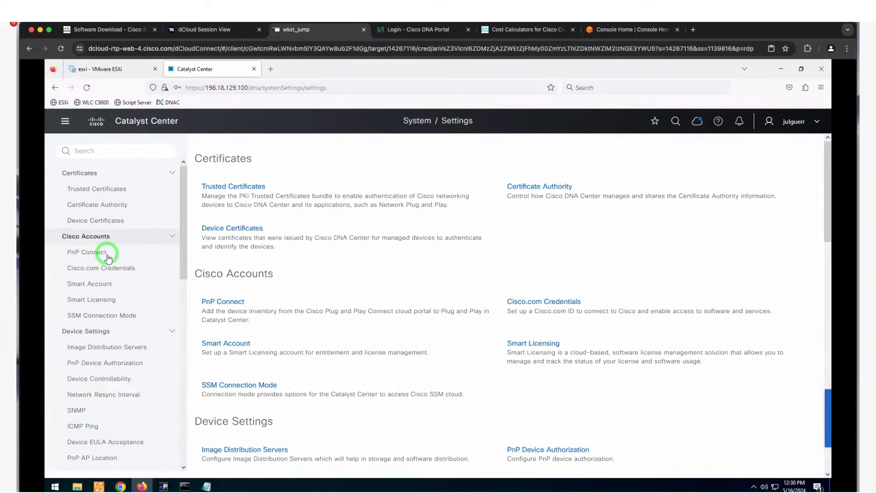
- View the Cisco.com Credentials settings, then go to User Management under Users & Roles
{"action": "left_click", "coordinate": [113, 270]}
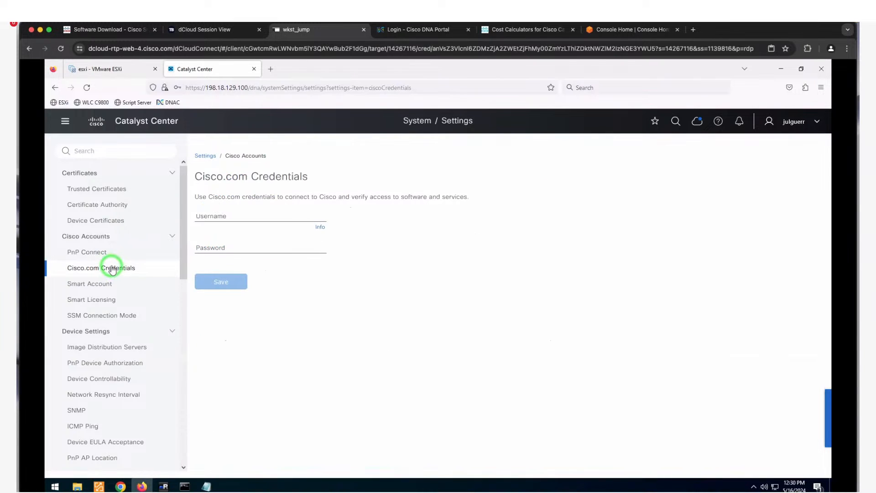
{"action": "left_click", "coordinate": [65, 121]}
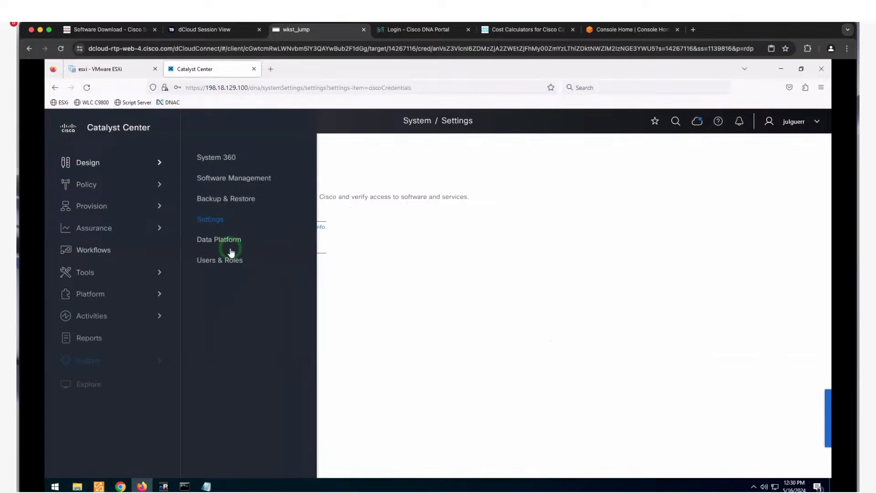
{"action": "left_click", "coordinate": [233, 260]}
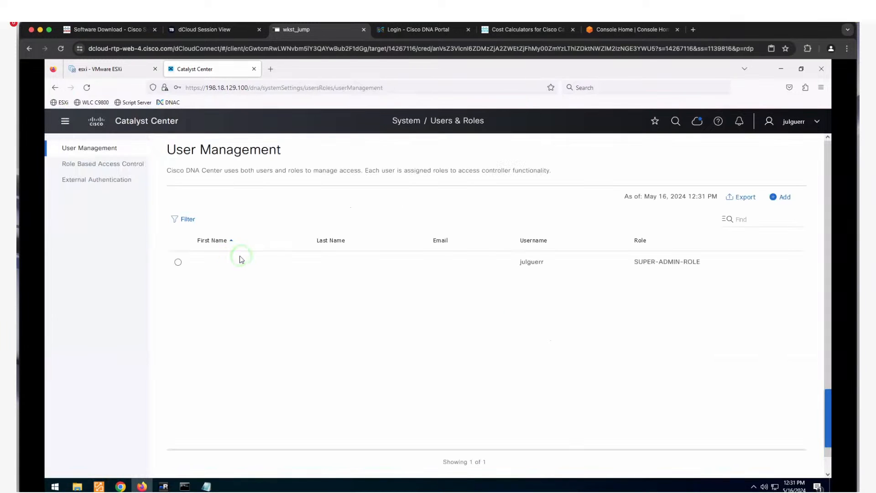
- Start an internal user named 'admindnac', then discard it without saving
{"action": "left_click", "coordinate": [781, 198]}
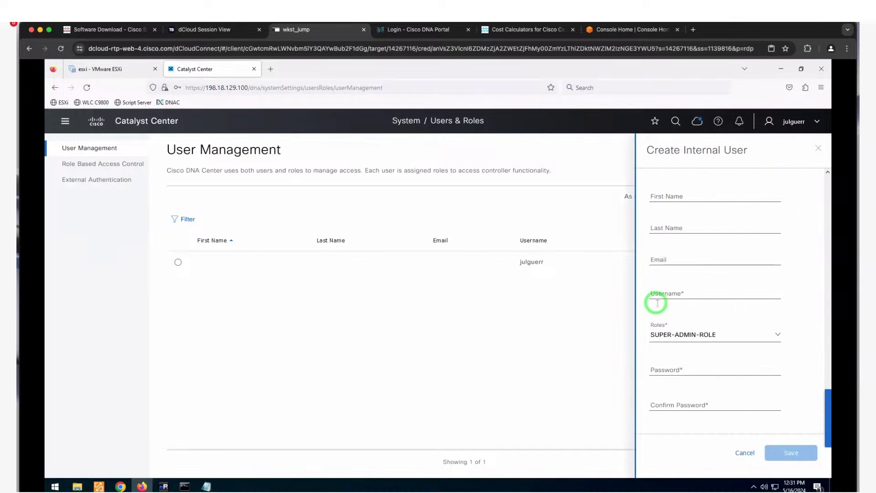
{"action": "left_click", "coordinate": [661, 293]}
{"action": "type", "text": "admin"}
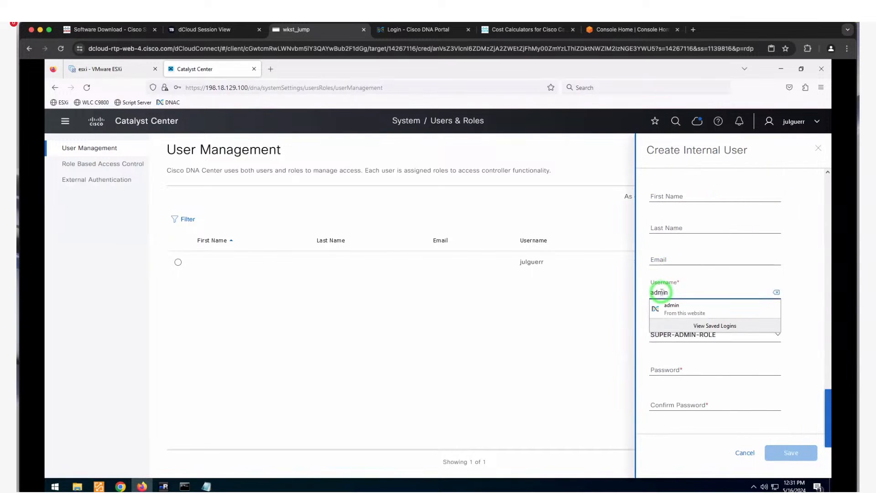
{"action": "type", "text": "dnac"}
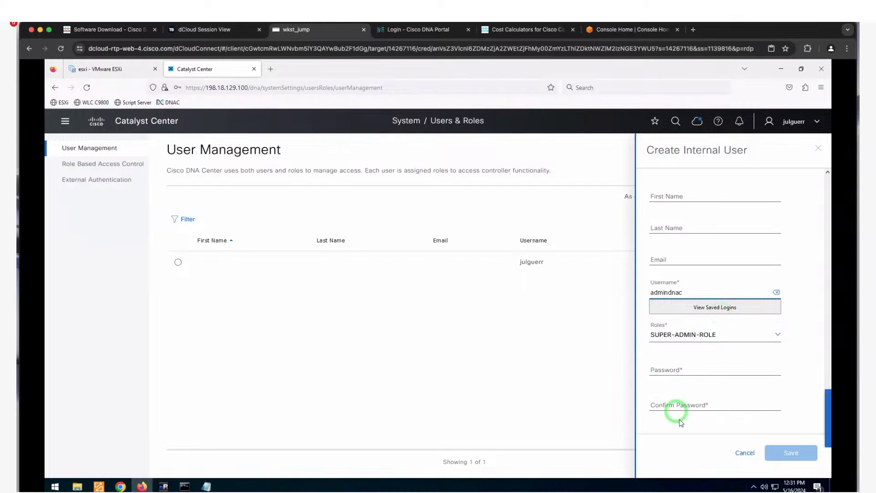
{"action": "left_click", "coordinate": [745, 453]}
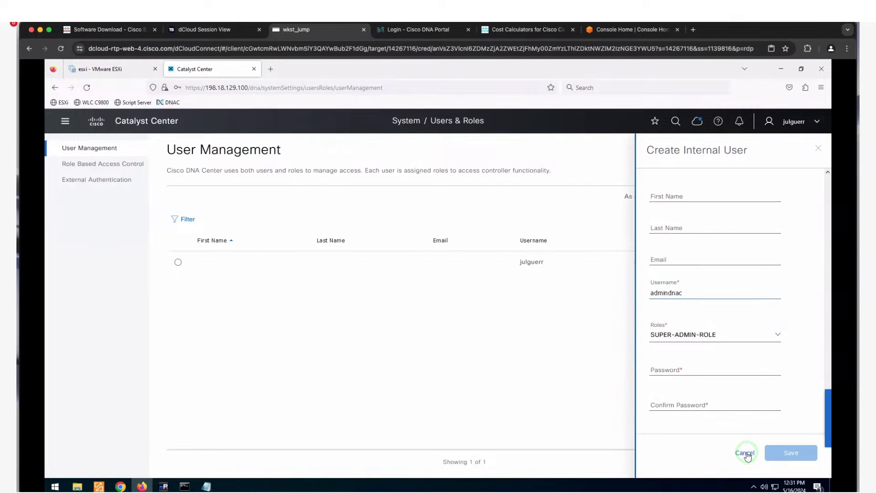
{"action": "left_click", "coordinate": [65, 123]}
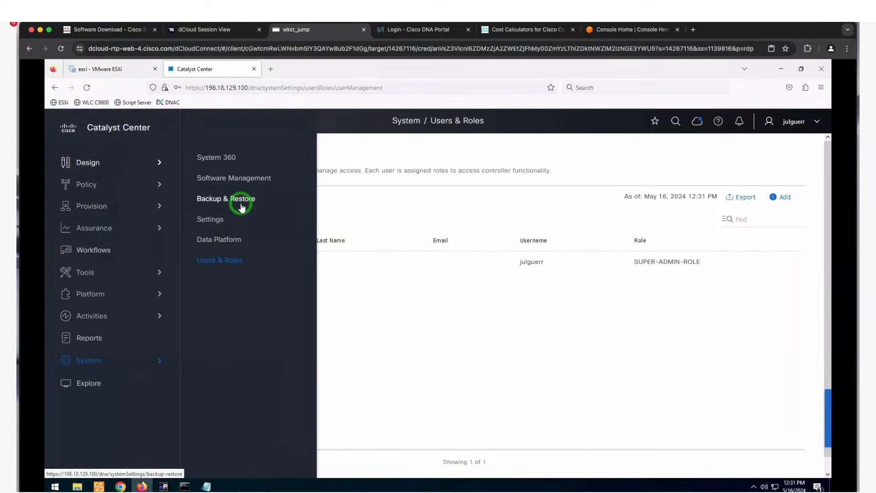
- In Backup & Restore settings, refresh the mount paths and select the managed physical disk
{"action": "left_click", "coordinate": [242, 207]}
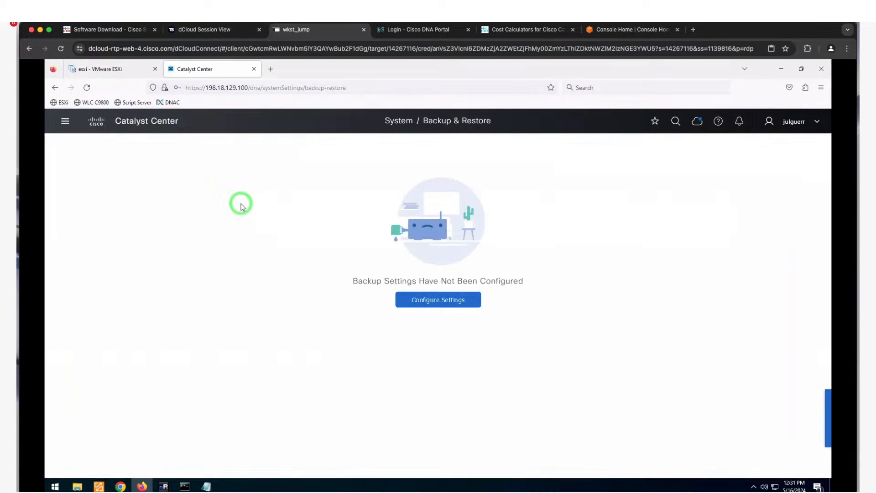
{"action": "left_click", "coordinate": [428, 284]}
{"action": "left_click", "coordinate": [430, 299]}
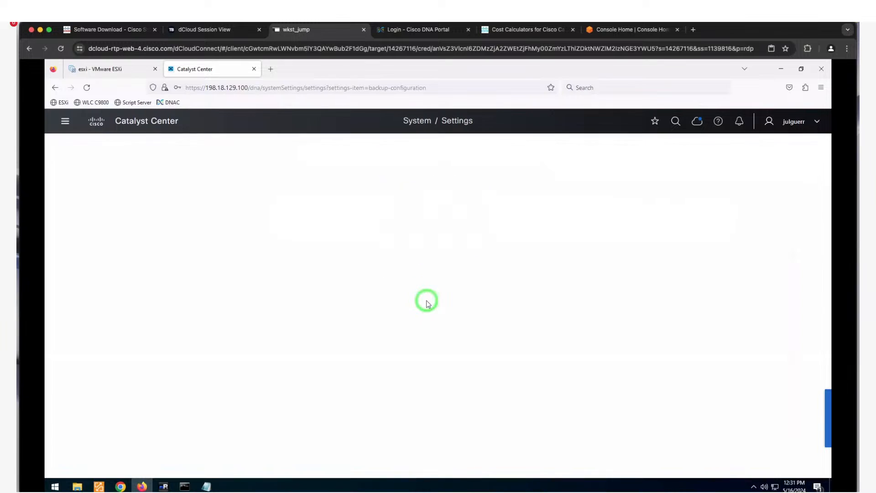
{"action": "left_click", "coordinate": [329, 303]}
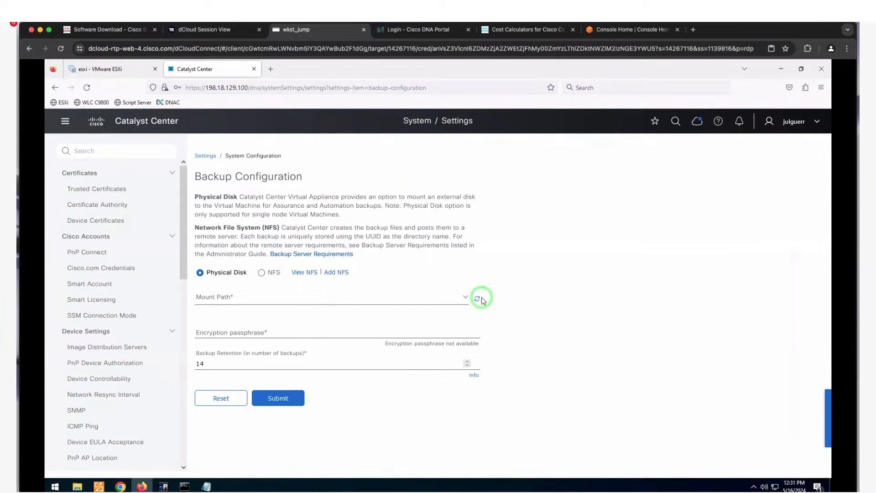
{"action": "left_click", "coordinate": [468, 299]}
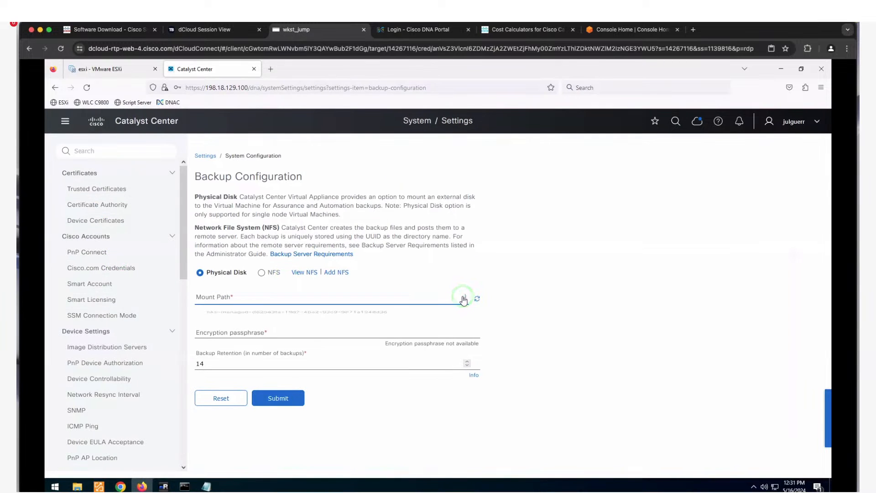
{"action": "left_click", "coordinate": [363, 322]}
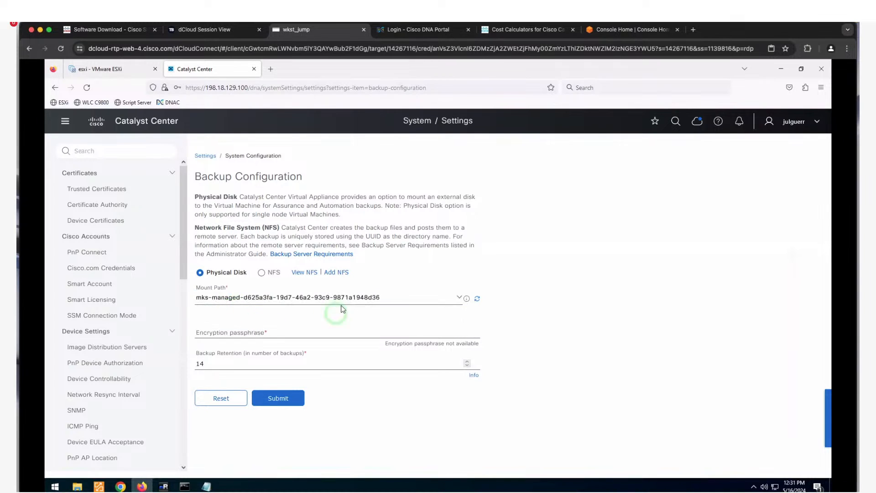
- Enter the backup encryption passphrase, keep 14-backup retention, save, and return to Backup & Restore
{"action": "left_click", "coordinate": [326, 289]}
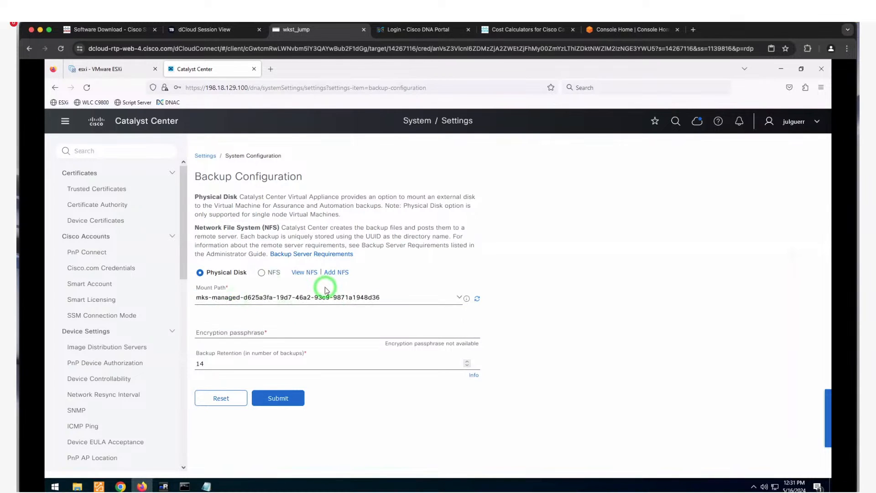
{"action": "left_click", "coordinate": [315, 310]}
{"action": "left_click", "coordinate": [302, 333]}
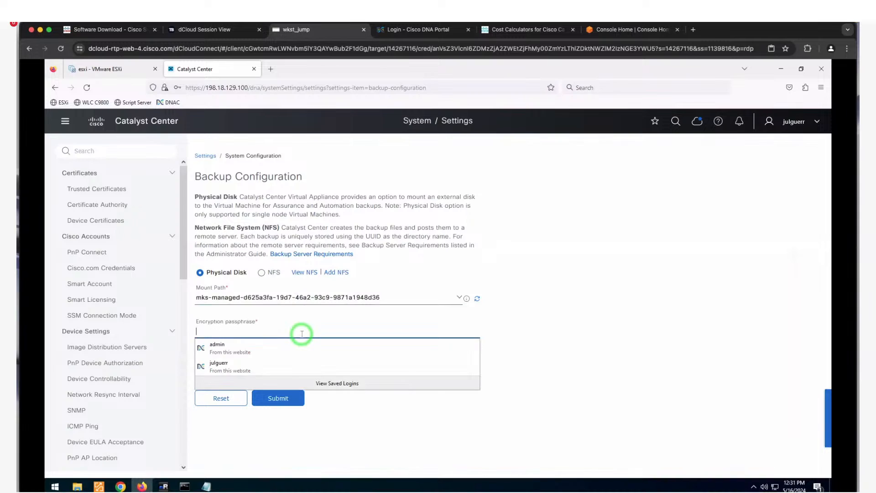
{"action": "type", "text": "C1s"}
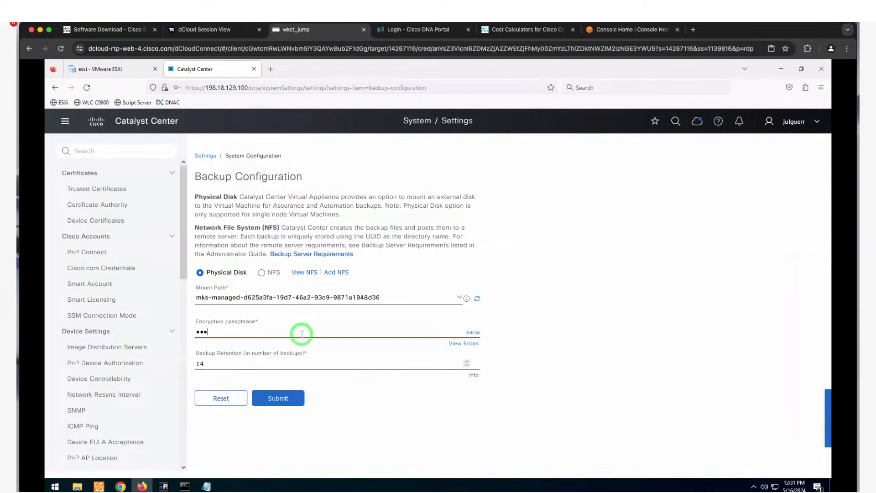
{"action": "type", "text": "co12345!"}
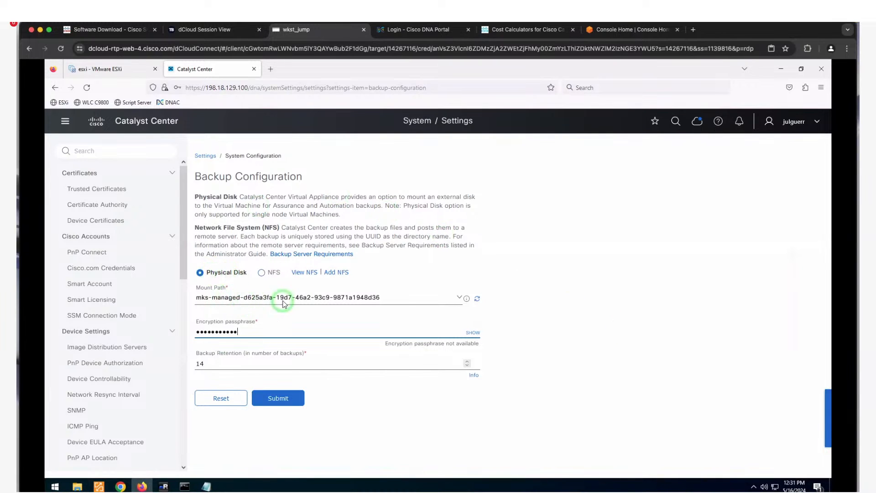
{"action": "left_click", "coordinate": [297, 400]}
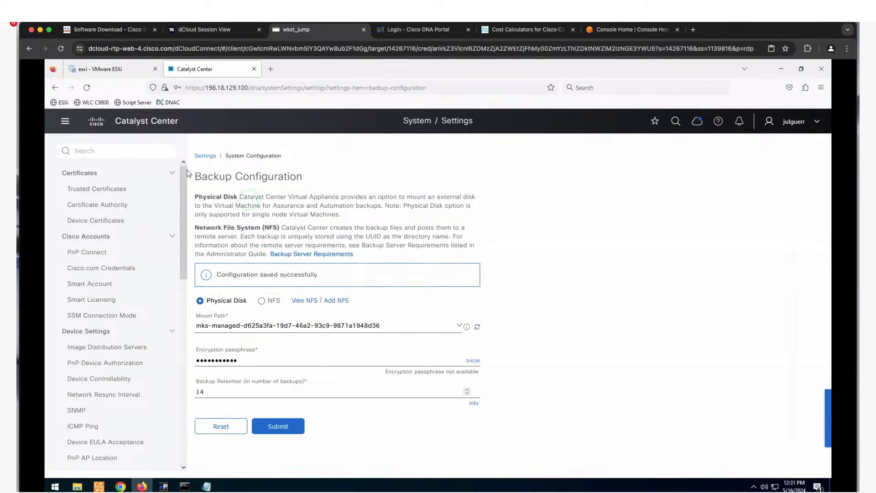
{"action": "left_click", "coordinate": [64, 120]}
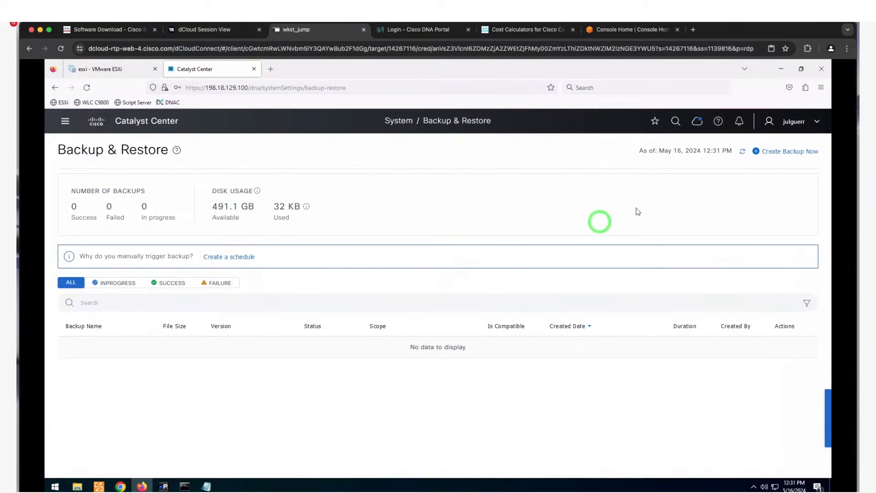
- Draft an on-demand backup named 'wbinar' scoped to Catalyst Center data without assurance data
{"action": "left_click", "coordinate": [770, 152]}
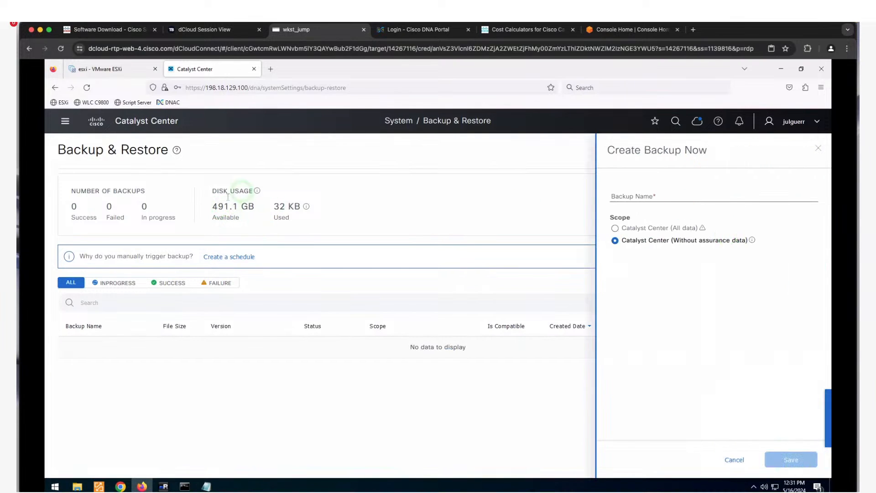
{"action": "left_click", "coordinate": [651, 197]}
{"action": "type", "text": "W"}
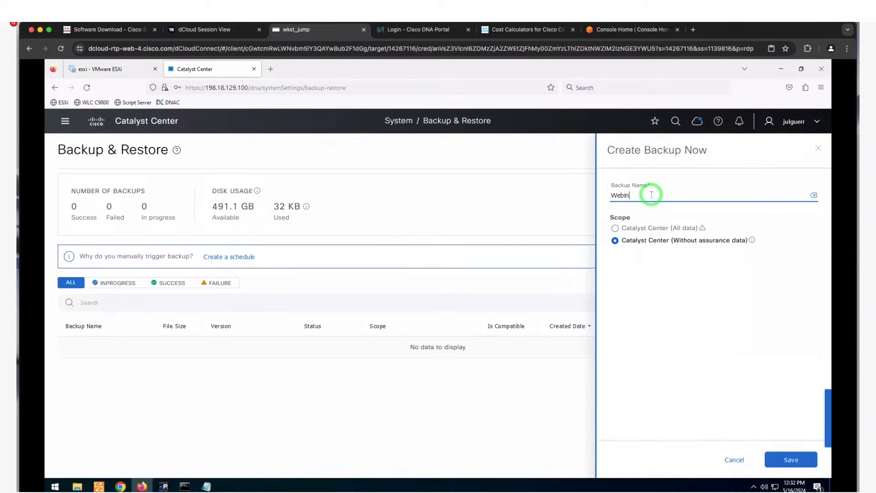
{"action": "key", "text": "BackSpace"}
{"action": "type", "text": "w"}
{"action": "left_click", "coordinate": [624, 242]}
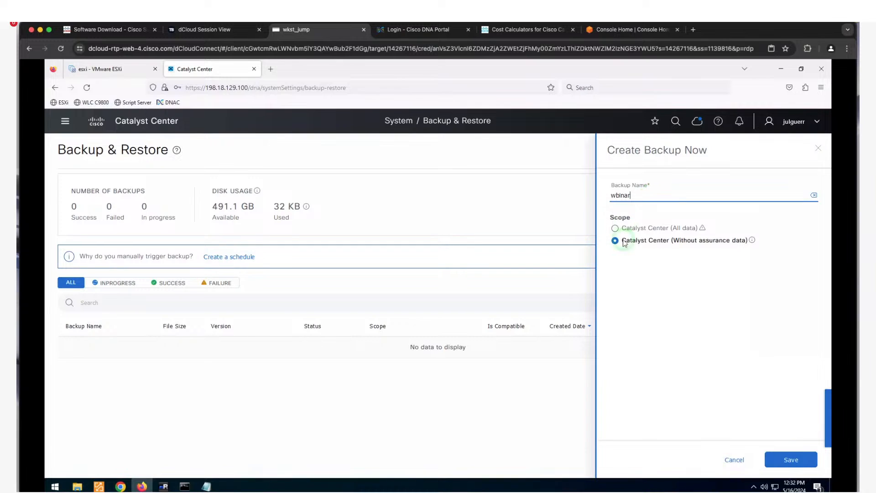
{"action": "left_click", "coordinate": [701, 229]}
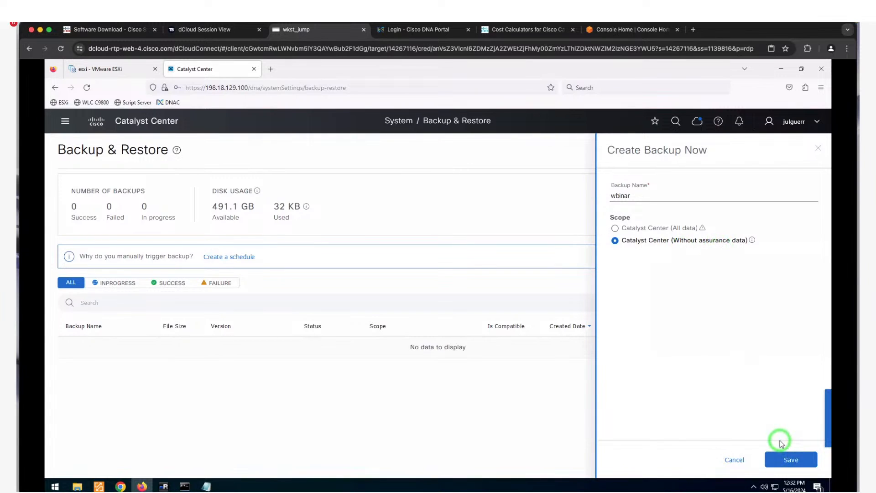
{"action": "left_click", "coordinate": [736, 459]}
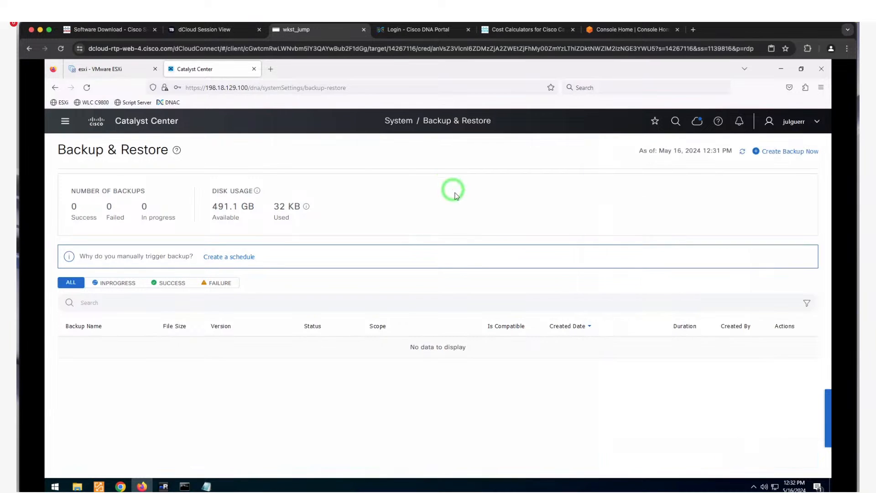
- Review System 360: one host with 112 services, no backups, no ISE, IPAM or vManage
{"action": "left_click", "coordinate": [65, 123]}
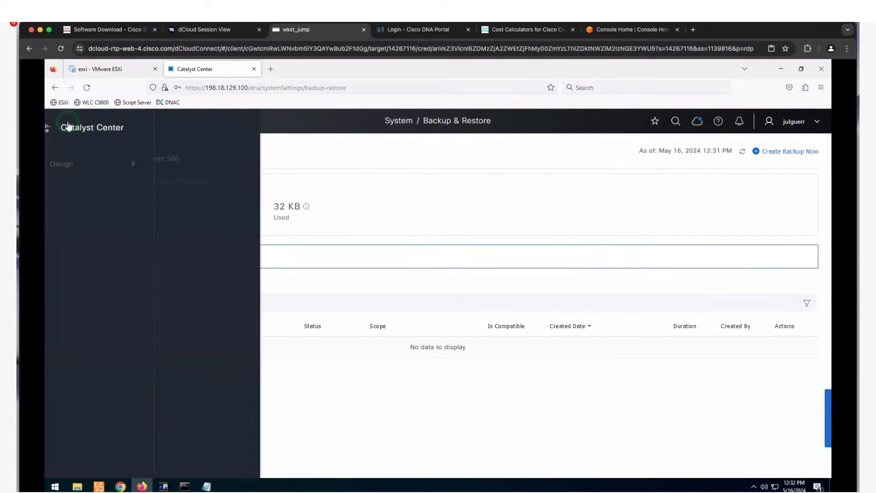
{"action": "left_click", "coordinate": [218, 158]}
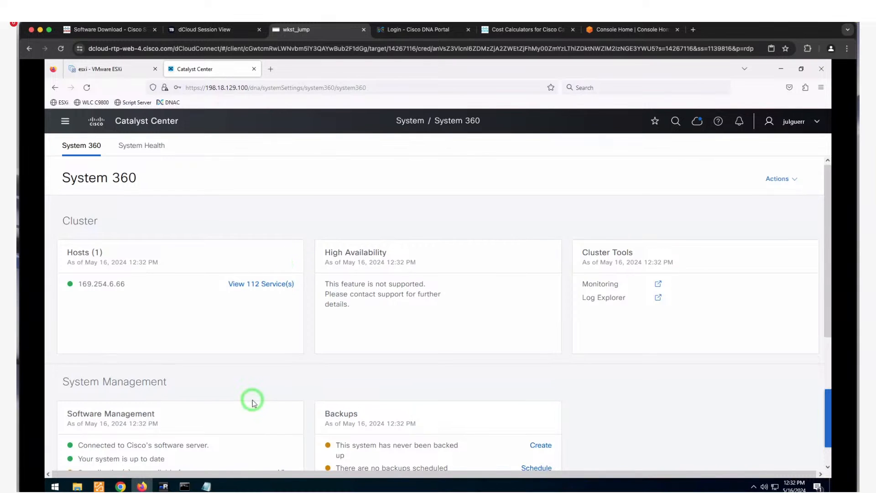
{"action": "scroll", "coordinate": [250, 399], "scroll_direction": "down", "scroll_amount": 4}
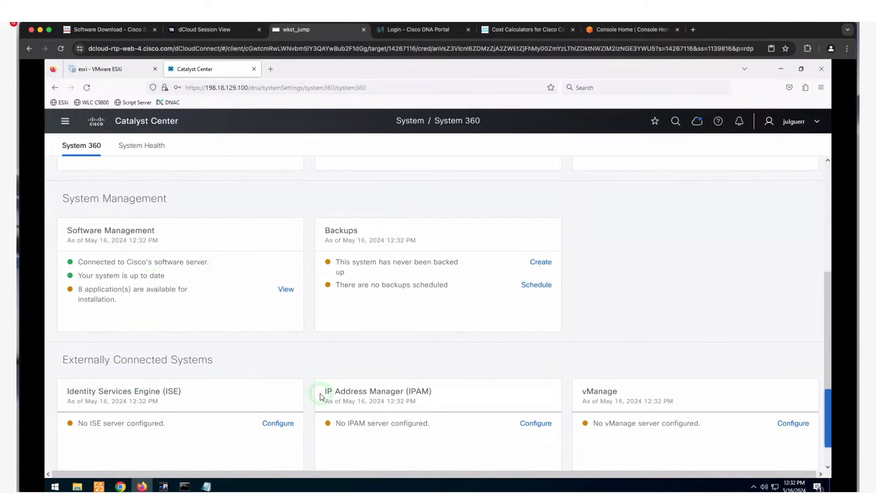
{"action": "scroll", "coordinate": [285, 354], "scroll_direction": "down", "scroll_amount": 1}
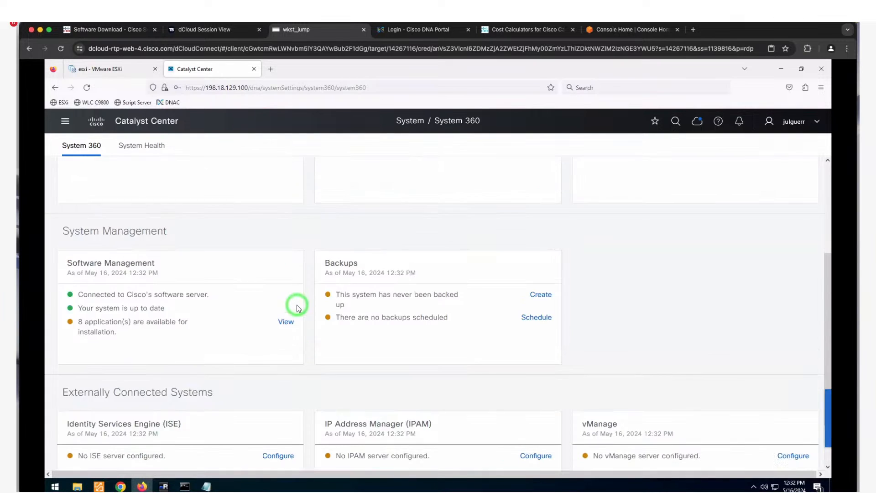
{"action": "scroll", "coordinate": [273, 273], "scroll_direction": "up", "scroll_amount": 5}
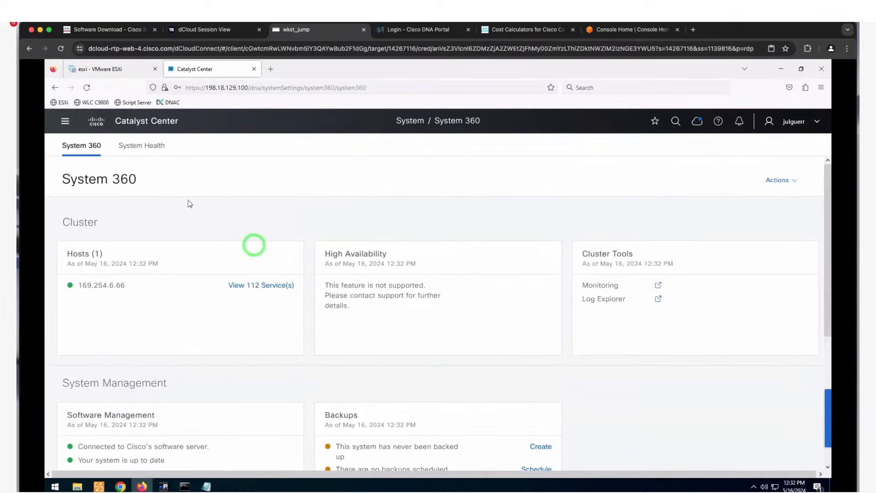
- Start the 'Discovery to Quick Insights' discovery job from Tools > Discovery using IP Address Range
{"action": "left_click", "coordinate": [66, 122]}
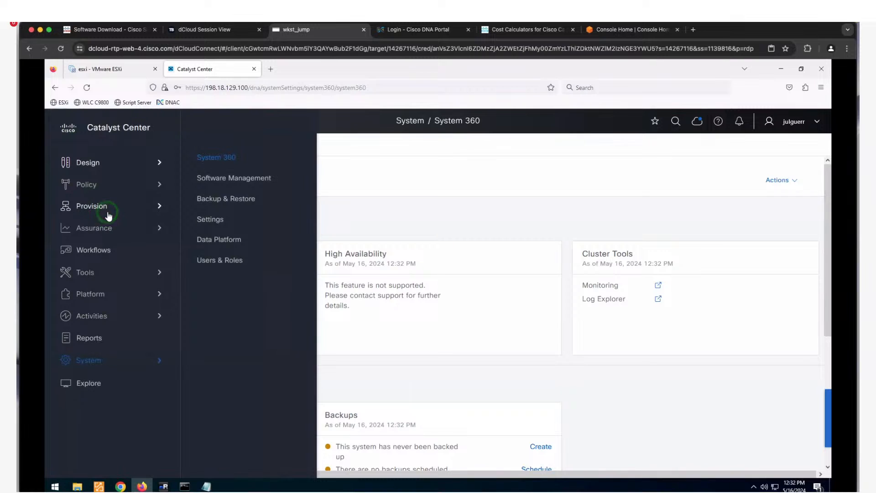
{"action": "mouse_move", "coordinate": [129, 273]}
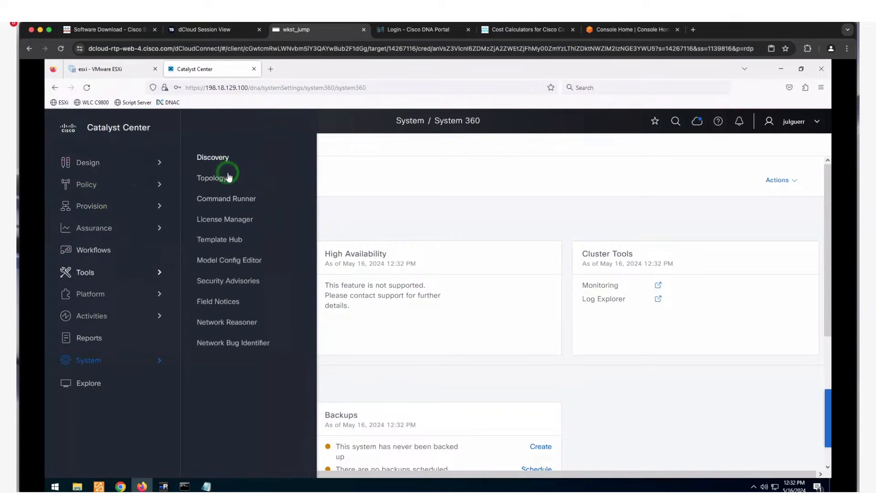
{"action": "left_click", "coordinate": [226, 157]}
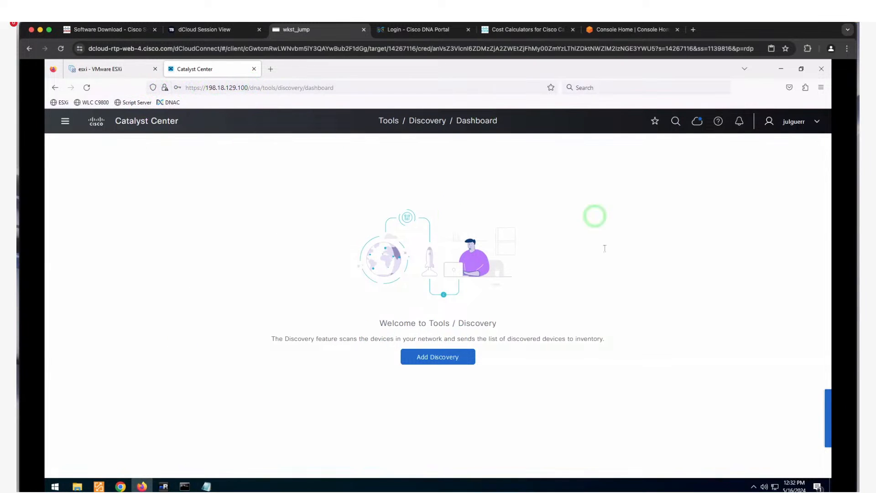
{"action": "left_click", "coordinate": [453, 360]}
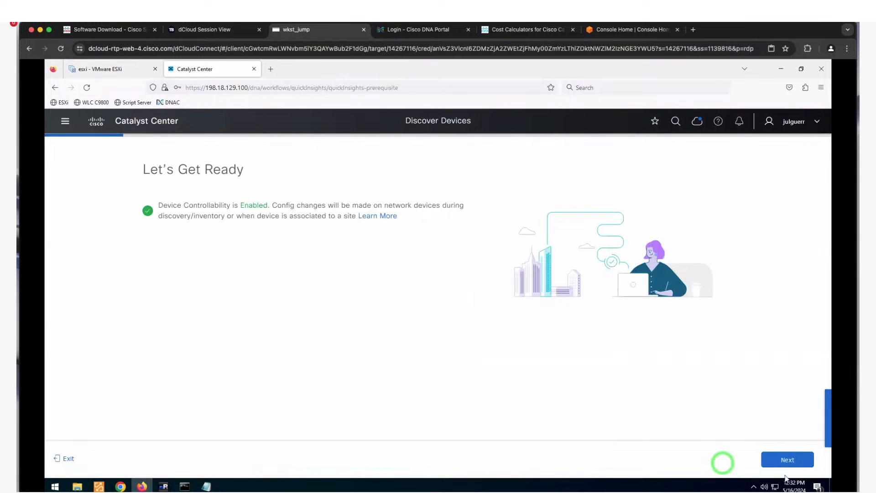
{"action": "left_click", "coordinate": [785, 461]}
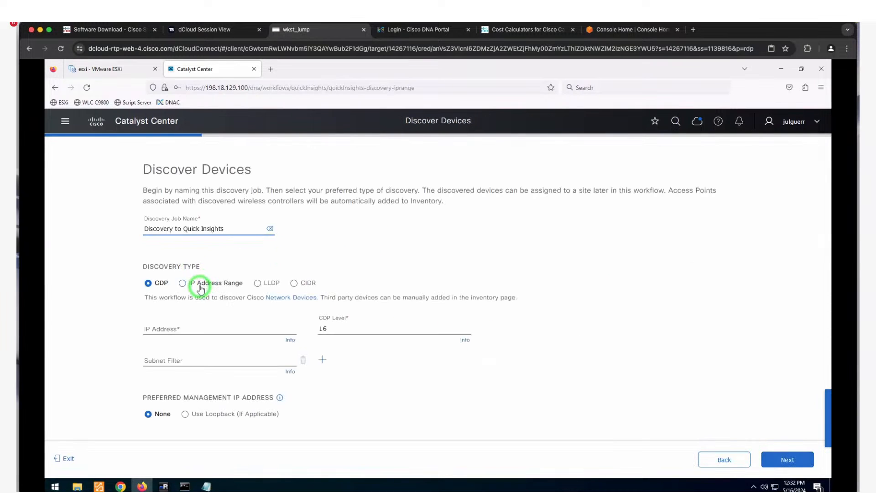
{"action": "left_click", "coordinate": [201, 288]}
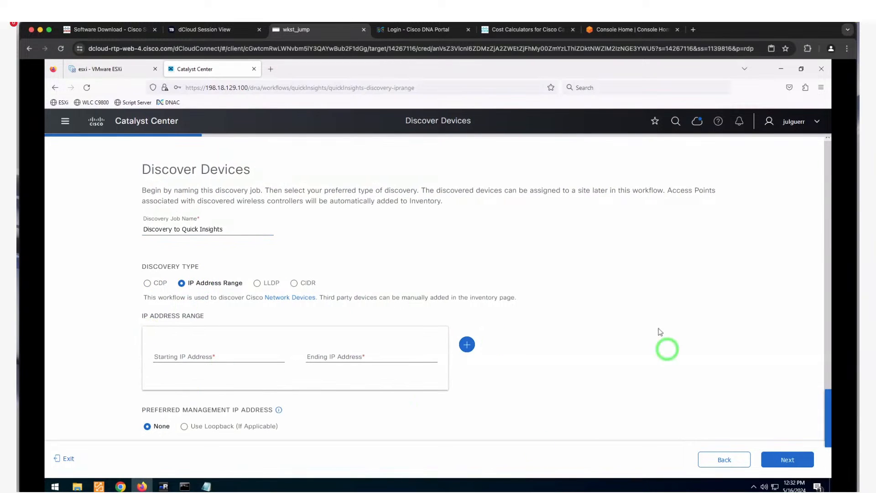
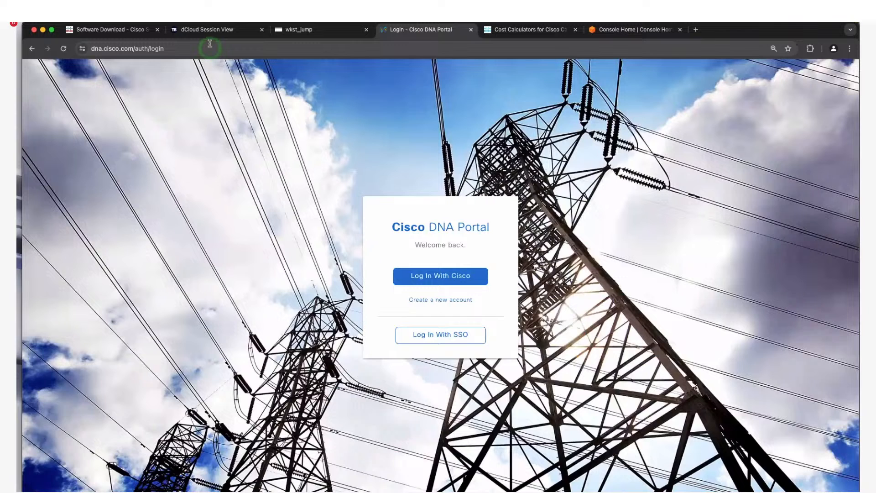
- Sign in to Cisco DNA Portal with a Cisco account and go to VA Launchpad
{"action": "left_click", "coordinate": [209, 46]}
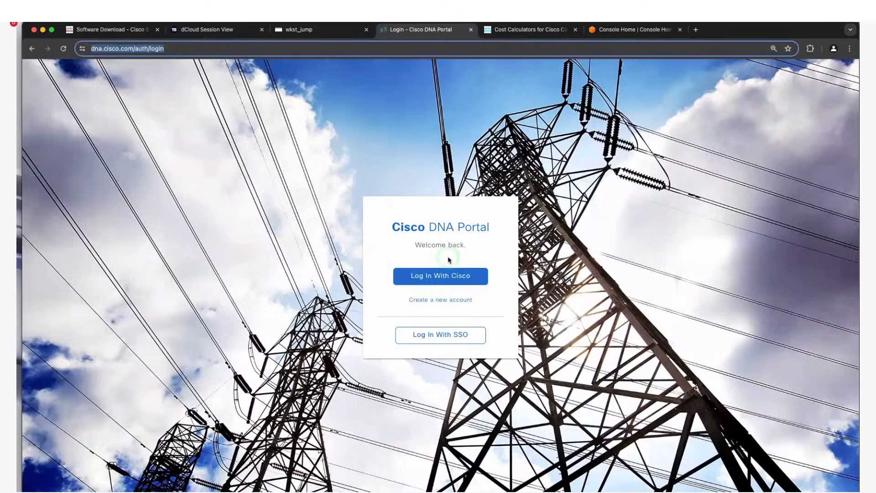
{"action": "left_click", "coordinate": [459, 276]}
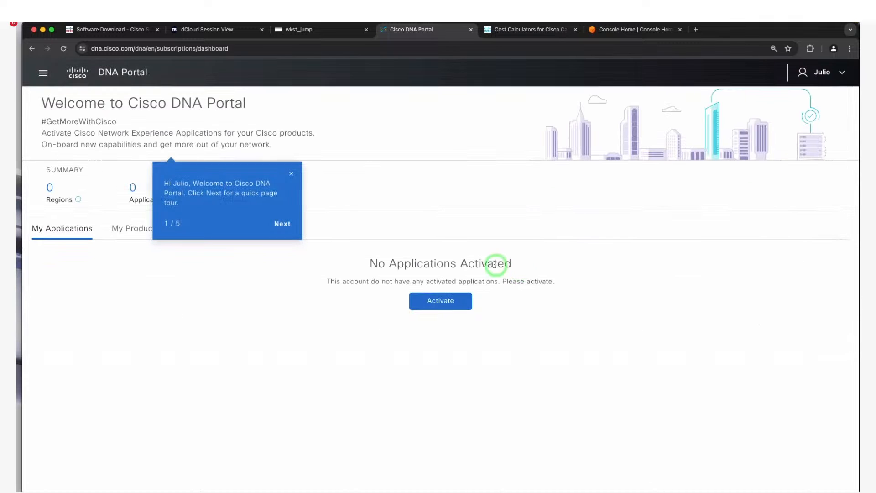
{"action": "left_click", "coordinate": [291, 173]}
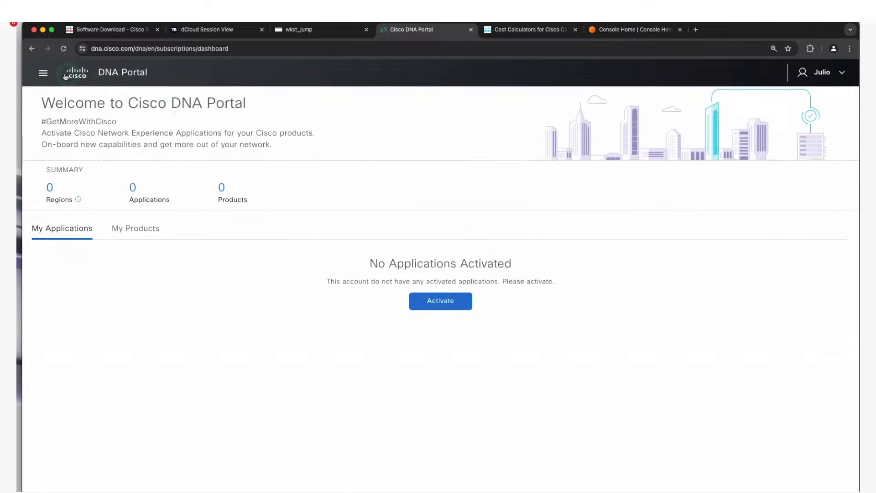
{"action": "left_click", "coordinate": [43, 73]}
{"action": "left_click", "coordinate": [90, 142]}
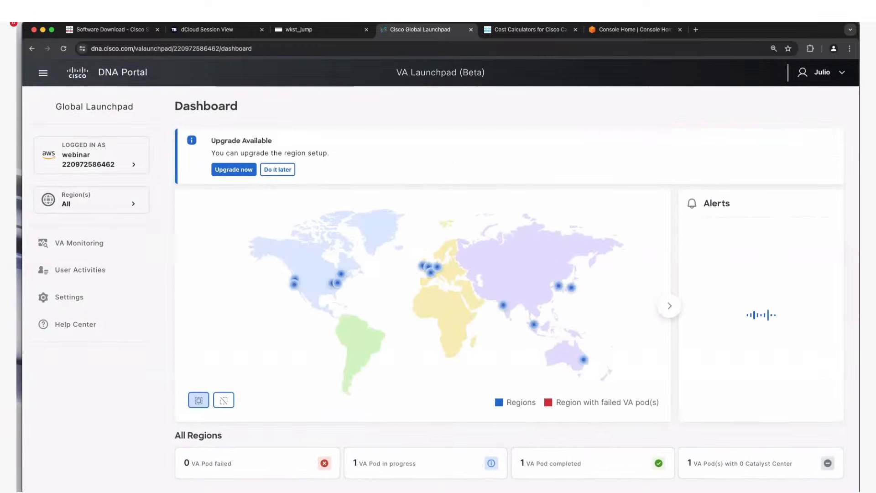
- Check the logged-in AWS account options, then postpone the region setup upgrade
{"action": "double_click", "coordinate": [127, 166]}
{"action": "left_click", "coordinate": [134, 167]}
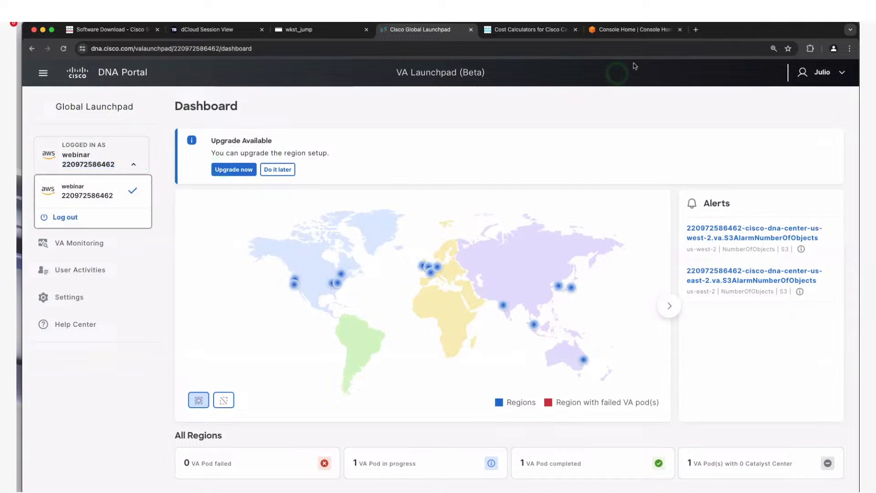
{"action": "left_click", "coordinate": [152, 286]}
{"action": "left_click", "coordinate": [287, 170]}
{"action": "left_click", "coordinate": [292, 273]}
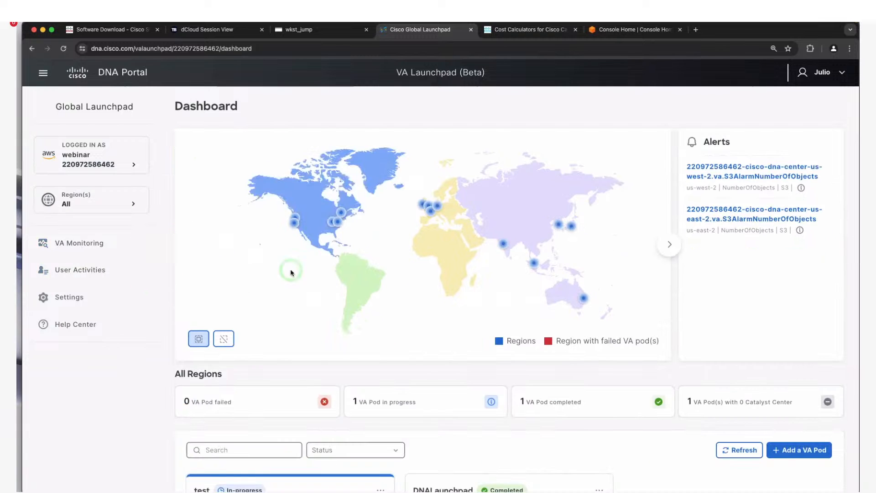
- Review the list of viewed regions, then start adding a new VA pod
{"action": "left_click", "coordinate": [134, 205]}
{"action": "scroll", "coordinate": [127, 300], "scroll_direction": "down", "scroll_amount": 2}
{"action": "scroll", "coordinate": [128, 300], "scroll_direction": "up", "scroll_amount": 2}
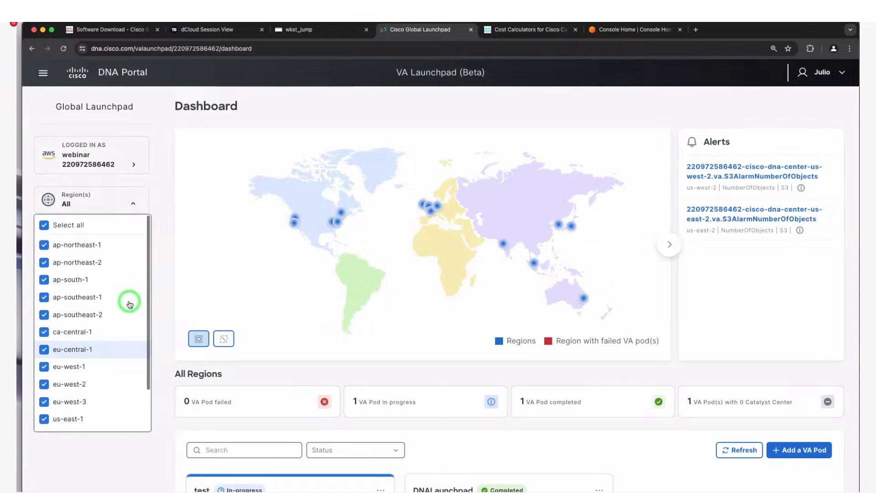
{"action": "left_click", "coordinate": [156, 194]}
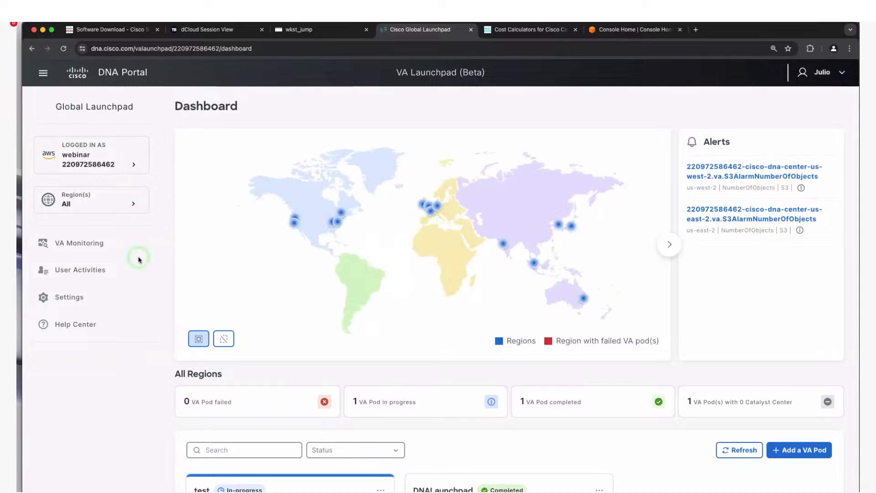
{"action": "scroll", "coordinate": [612, 432], "scroll_direction": "down", "scroll_amount": 3}
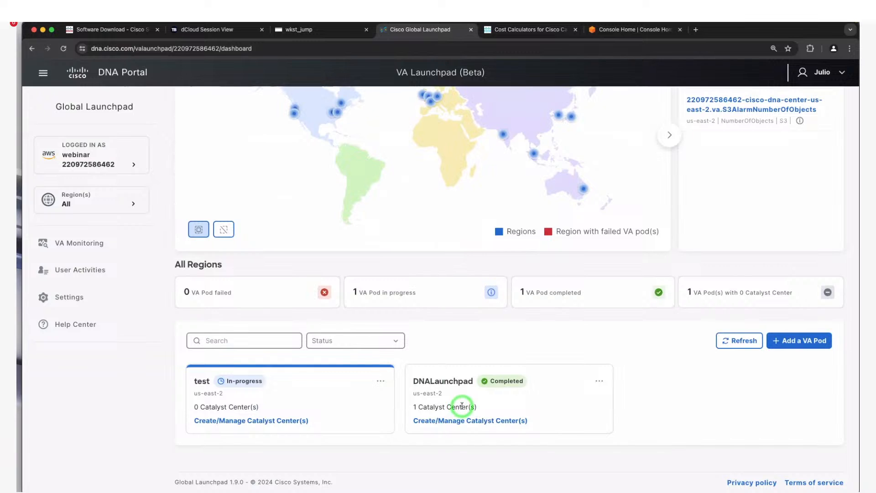
{"action": "left_click", "coordinate": [457, 402]}
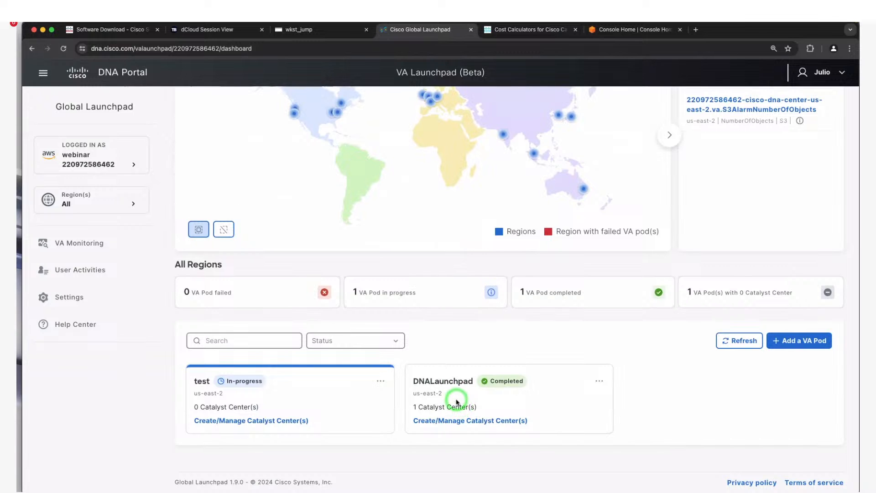
{"action": "scroll", "coordinate": [456, 402], "scroll_direction": "up", "scroll_amount": 1}
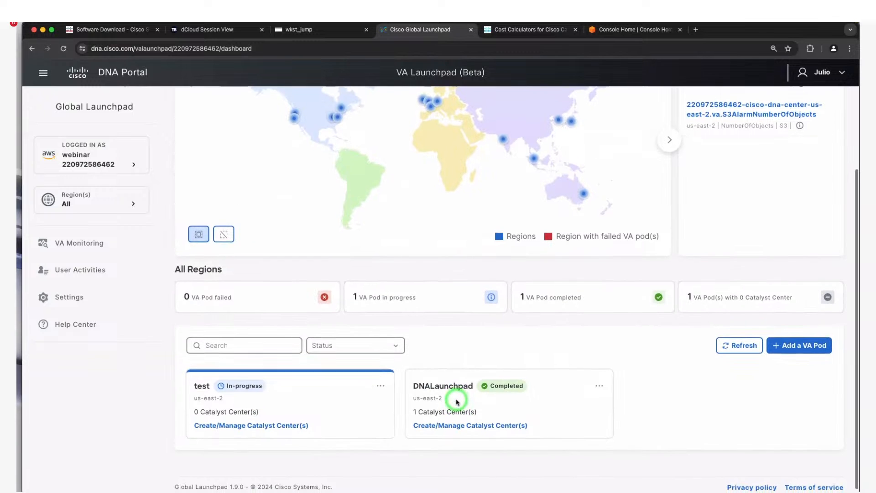
{"action": "left_click", "coordinate": [814, 351]}
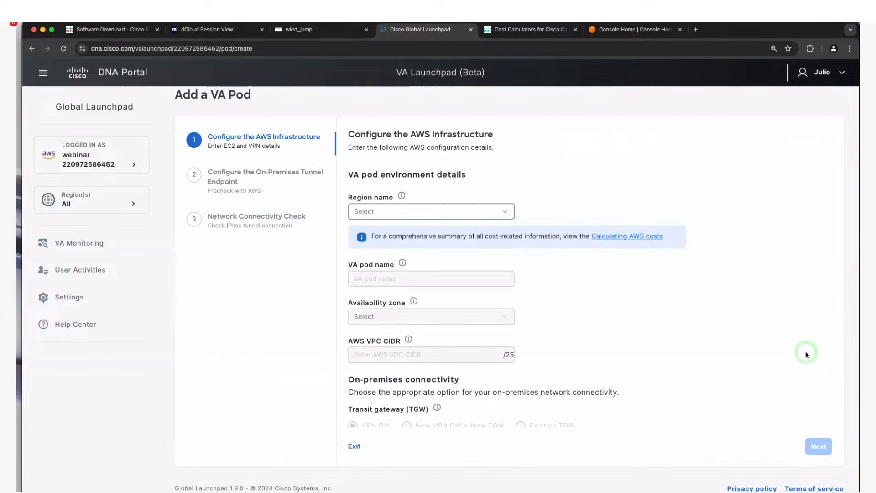
- Set the pod's region to us-east-2 and its availability zone to us-east-2b
{"action": "scroll", "coordinate": [455, 245], "scroll_direction": "up", "scroll_amount": 1}
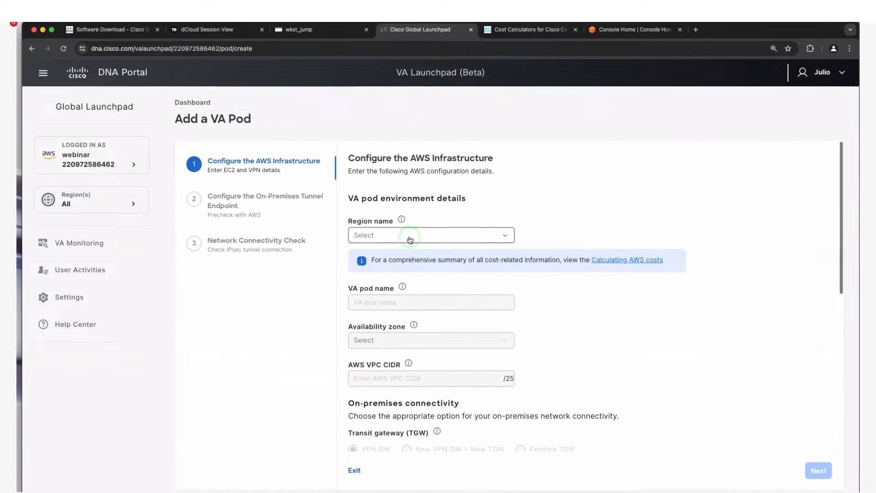
{"action": "left_click", "coordinate": [456, 234]}
{"action": "scroll", "coordinate": [438, 383], "scroll_direction": "down", "scroll_amount": 4}
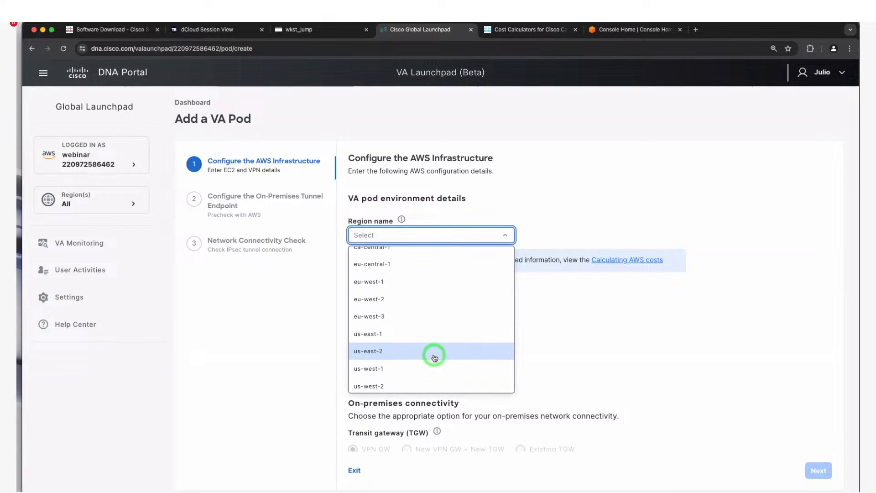
{"action": "left_click", "coordinate": [434, 352]}
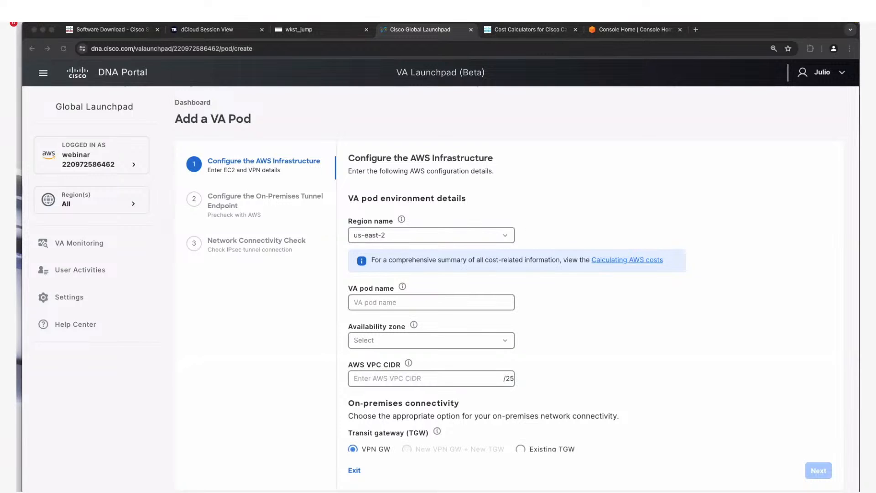
{"action": "left_click", "coordinate": [436, 304]}
{"action": "left_click", "coordinate": [418, 300]}
{"action": "left_click", "coordinate": [435, 317]}
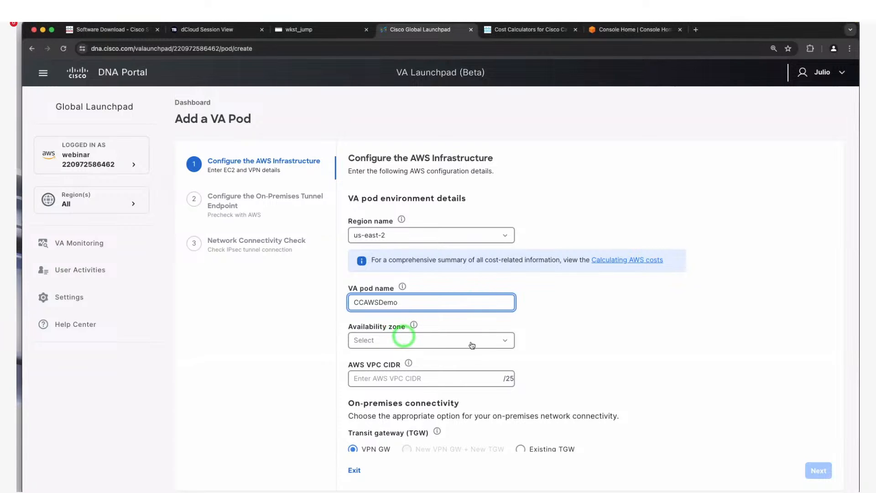
{"action": "left_click", "coordinate": [441, 337]}
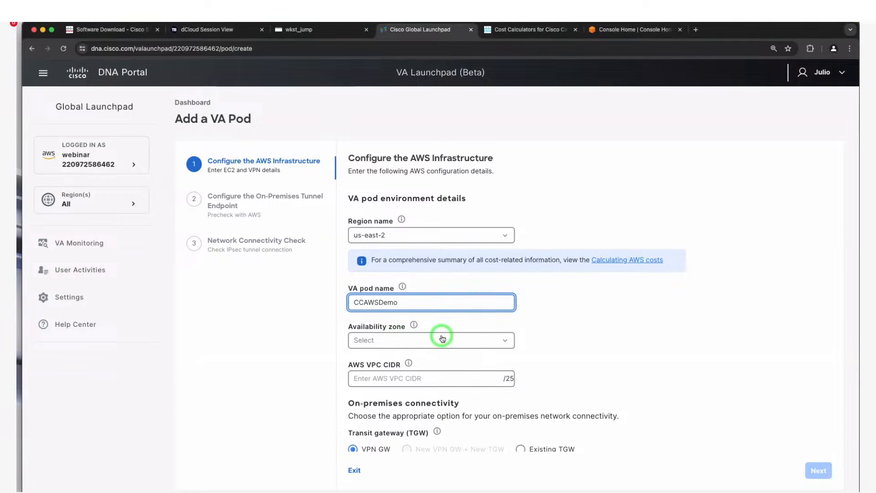
{"action": "left_click", "coordinate": [424, 383]}
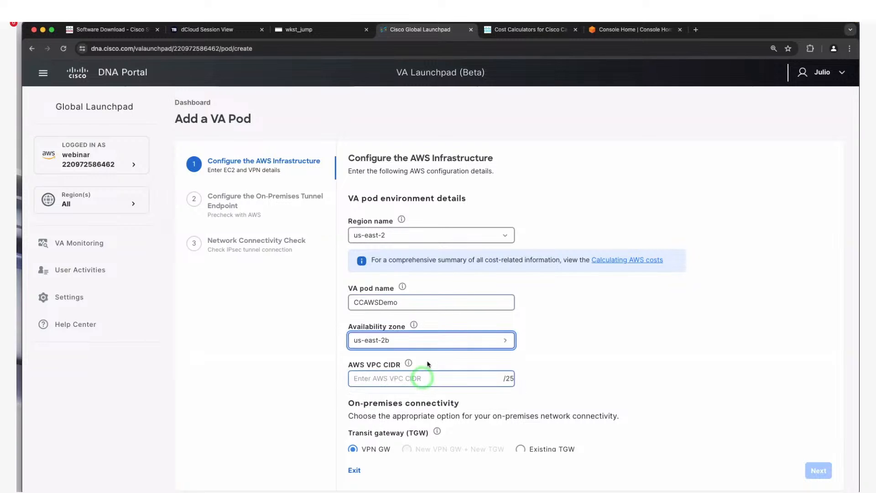
- Paste the VPC subnet address into AWS VPC CIDR and review its explanation
{"action": "scroll", "coordinate": [652, 363], "scroll_direction": "down", "scroll_amount": 1}
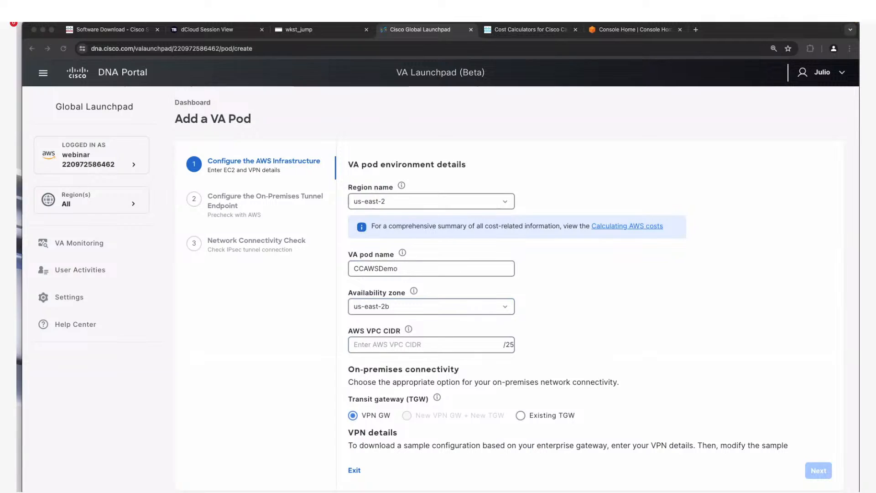
{"action": "left_click", "coordinate": [434, 346]}
{"action": "left_click", "coordinate": [434, 346]}
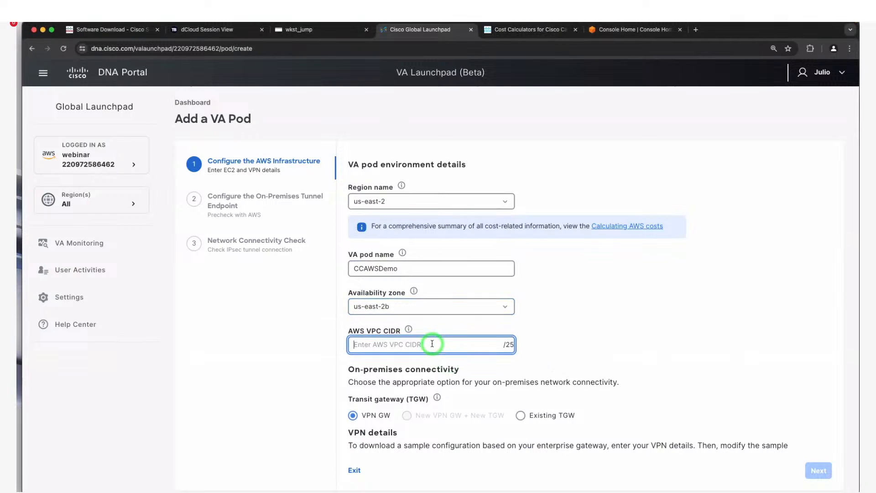
{"action": "type", "text": "10.20.160.0"}
{"action": "left_click", "coordinate": [408, 329]}
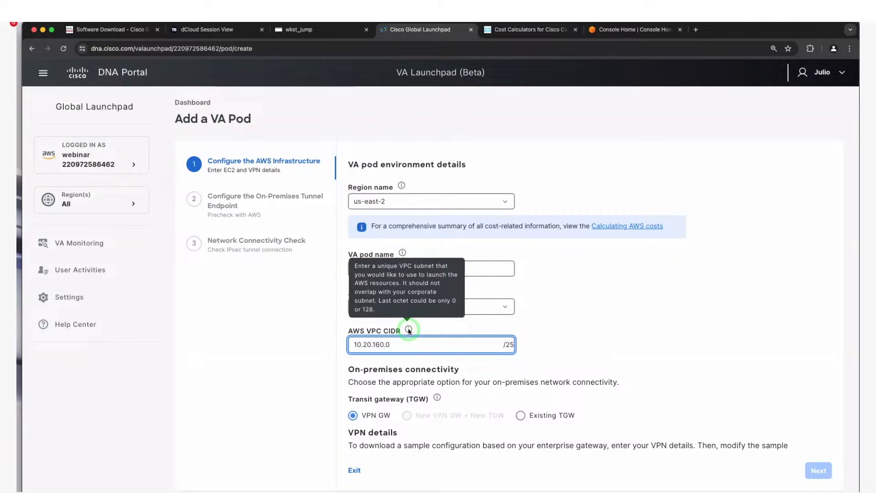
{"action": "left_click", "coordinate": [426, 355]}
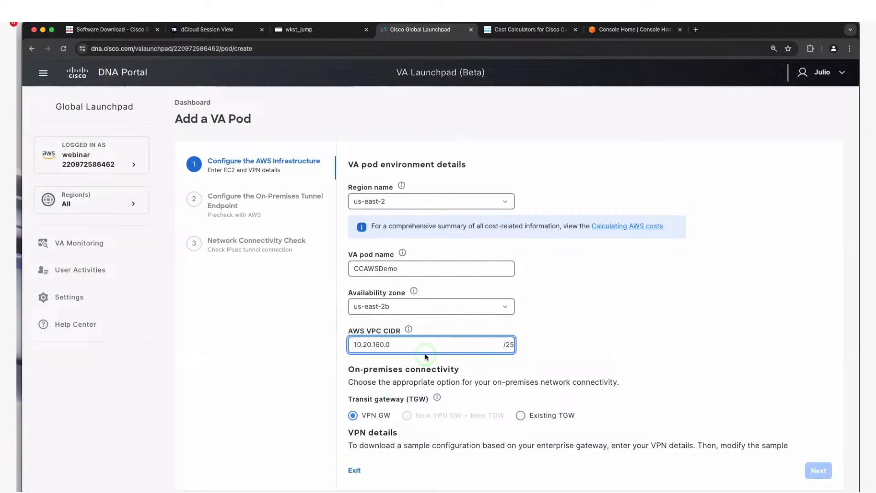
{"action": "scroll", "coordinate": [443, 382], "scroll_direction": "down", "scroll_amount": 5}
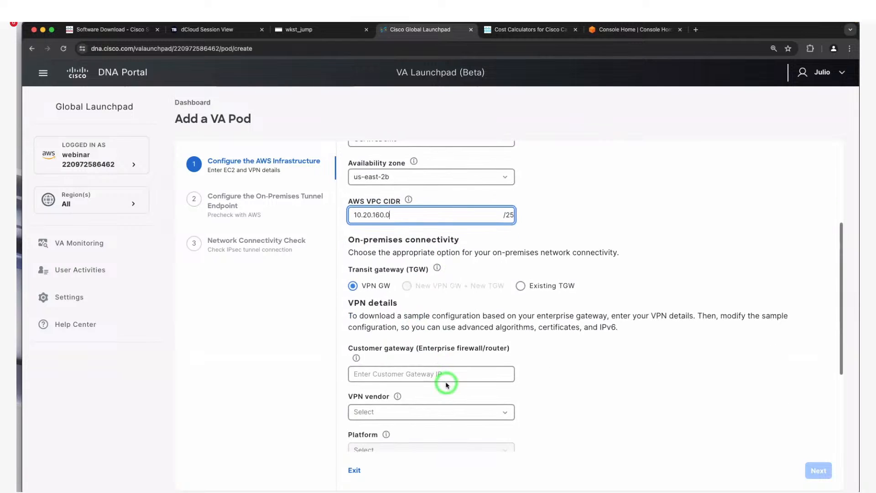
{"action": "scroll", "coordinate": [446, 385], "scroll_direction": "down", "scroll_amount": 2}
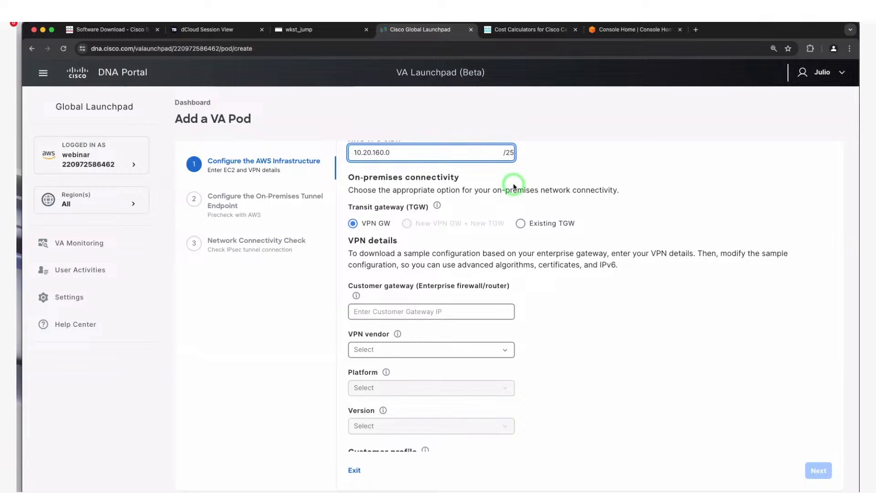
- Paste the customer gateway IP address and choose Cisco Systems, Inc. as VPN vendor
{"action": "key", "text": "super+Tab"}
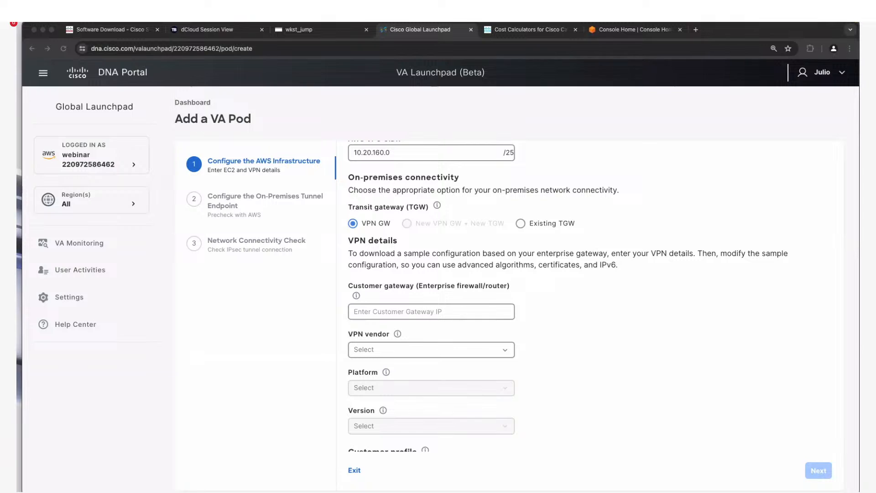
{"action": "left_click", "coordinate": [406, 313]}
{"action": "left_click", "coordinate": [365, 309]}
{"action": "type", "text": "3.128.45.122"}
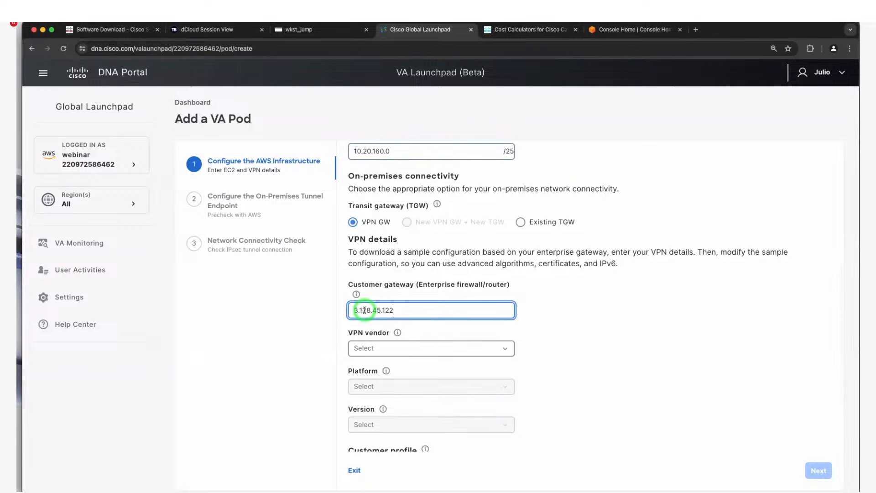
{"action": "left_click", "coordinate": [428, 350]}
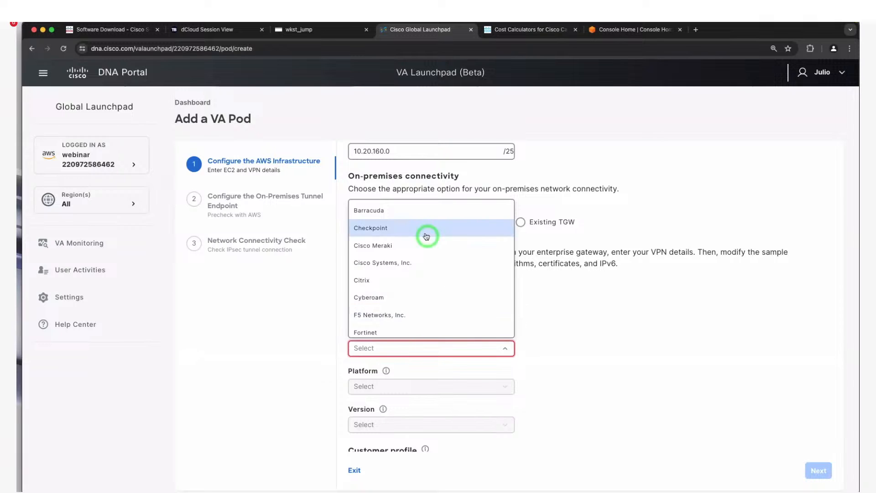
{"action": "scroll", "coordinate": [447, 307], "scroll_direction": "down", "scroll_amount": 3}
{"action": "scroll", "coordinate": [448, 312], "scroll_direction": "down", "scroll_amount": 5}
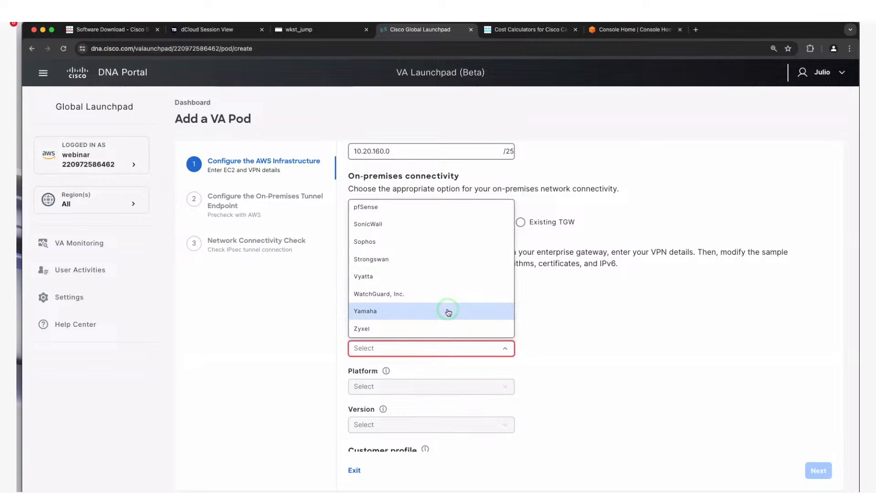
{"action": "scroll", "coordinate": [448, 310], "scroll_direction": "up", "scroll_amount": 8}
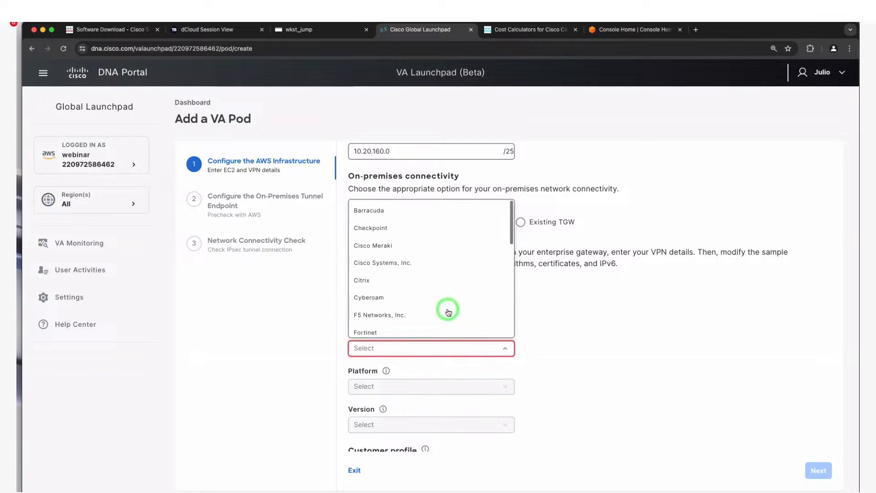
{"action": "left_click", "coordinate": [429, 263]}
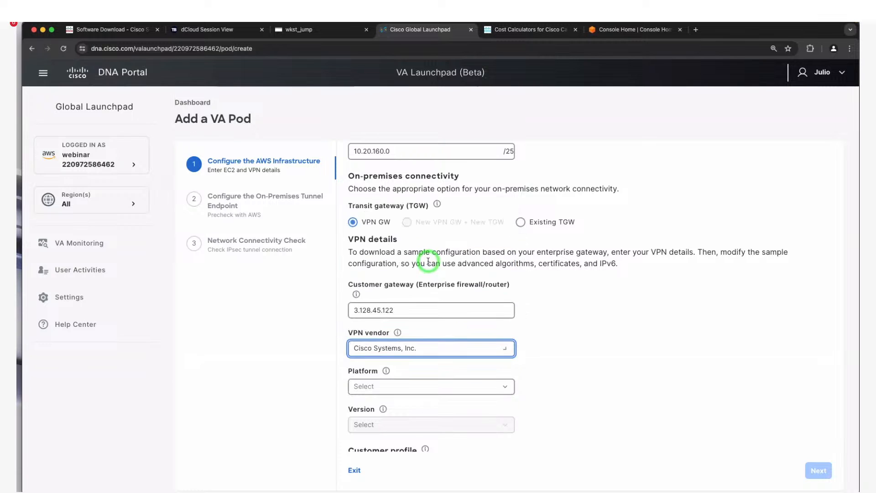
- Choose platform Cisco ASR 1000 and version IOS 12.4+, then continue to the summary
{"action": "left_click", "coordinate": [400, 393]}
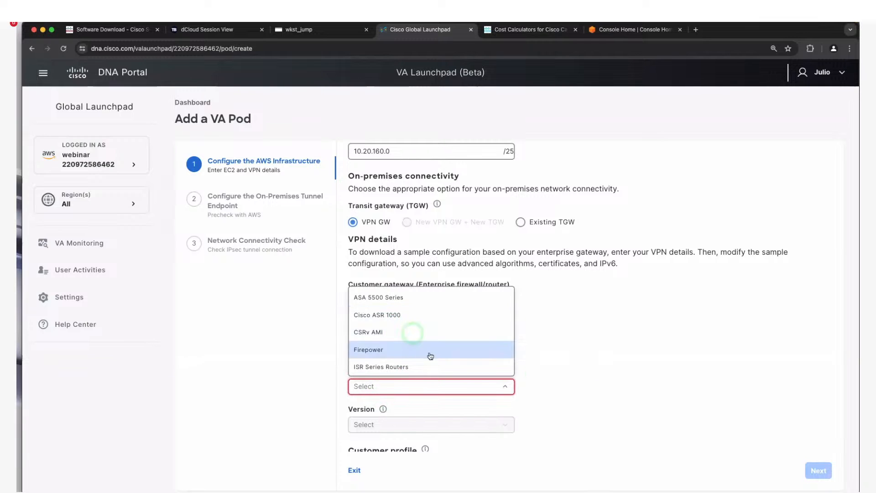
{"action": "scroll", "coordinate": [424, 349], "scroll_direction": "down", "scroll_amount": 3}
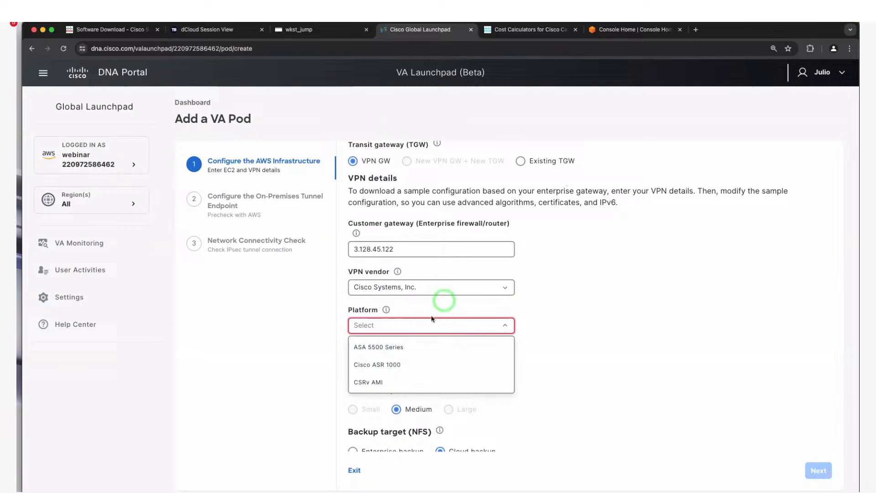
{"action": "left_click", "coordinate": [396, 366]}
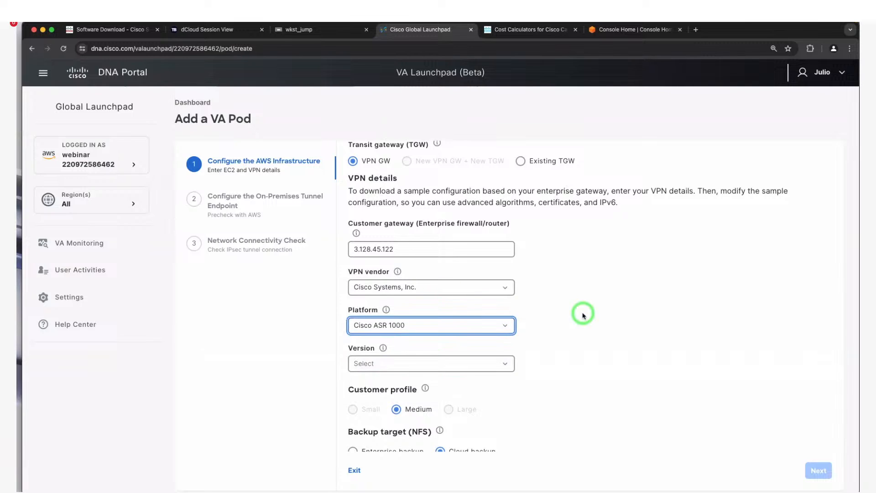
{"action": "scroll", "coordinate": [583, 313], "scroll_direction": "down", "scroll_amount": 1}
{"action": "left_click", "coordinate": [418, 339]}
{"action": "left_click", "coordinate": [378, 357]}
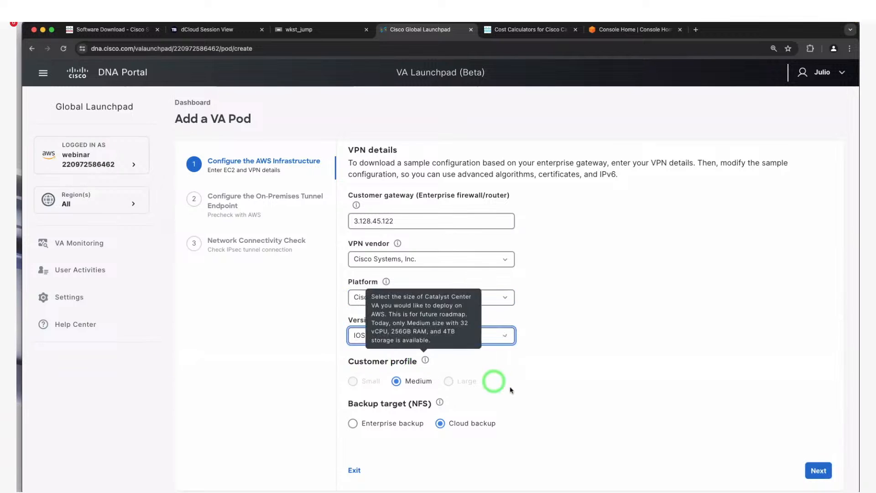
{"action": "scroll", "coordinate": [501, 374], "scroll_direction": "down", "scroll_amount": 1}
{"action": "mouse_move", "coordinate": [429, 332]}
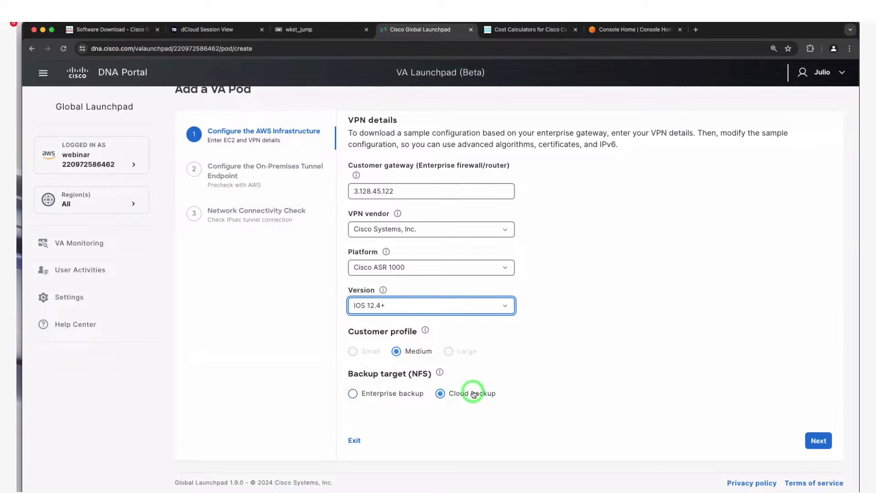
{"action": "left_click", "coordinate": [825, 447]}
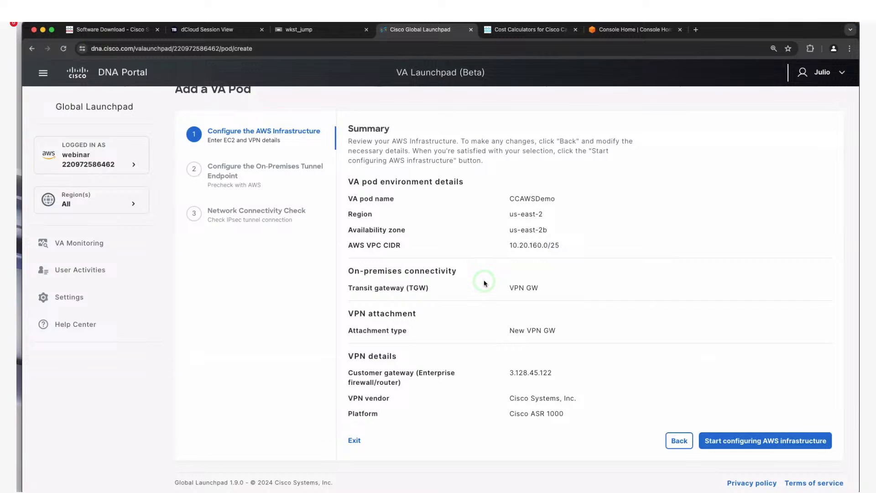
- Check the CCAWSDemo pod's AWS and VPN summary and launch the infrastructure setup
{"action": "scroll", "coordinate": [485, 283], "scroll_direction": "down", "scroll_amount": 4}
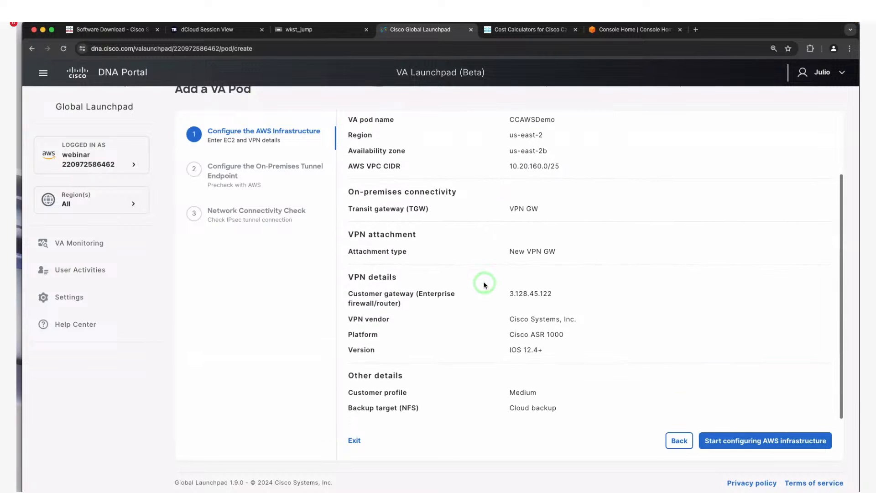
{"action": "scroll", "coordinate": [485, 285], "scroll_direction": "up", "scroll_amount": 2}
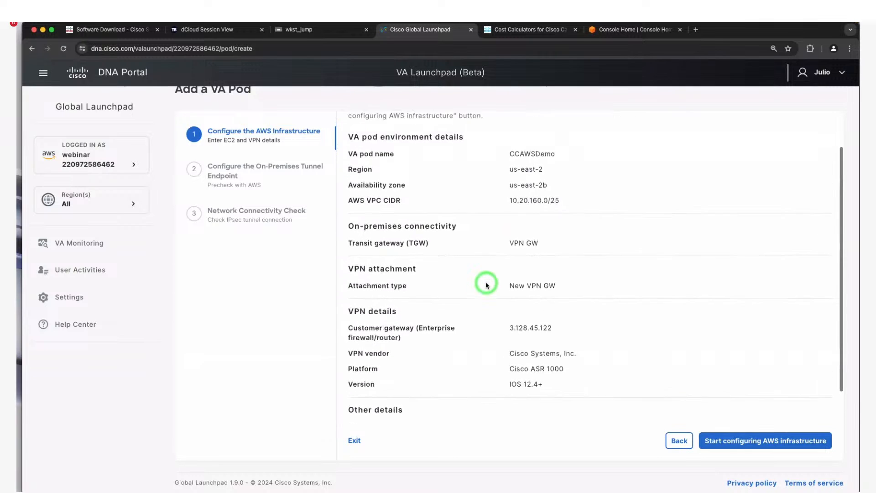
{"action": "scroll", "coordinate": [486, 284], "scroll_direction": "up", "scroll_amount": 3}
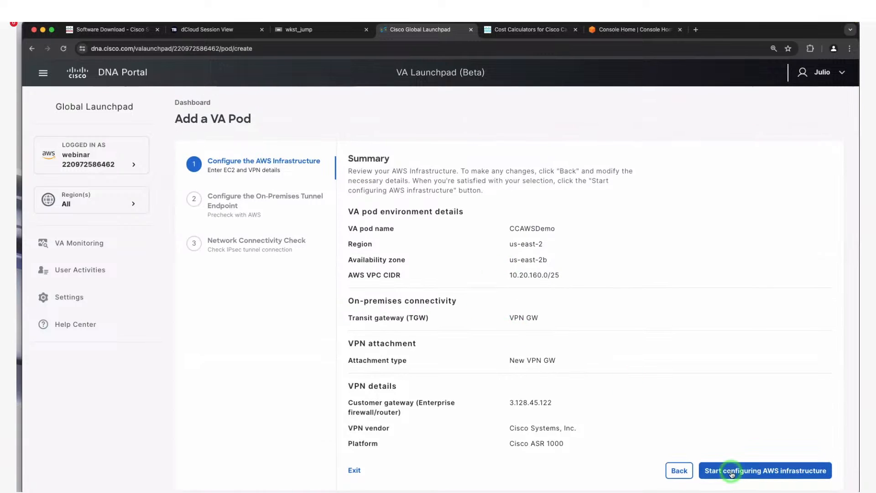
{"action": "left_click", "coordinate": [732, 474]}
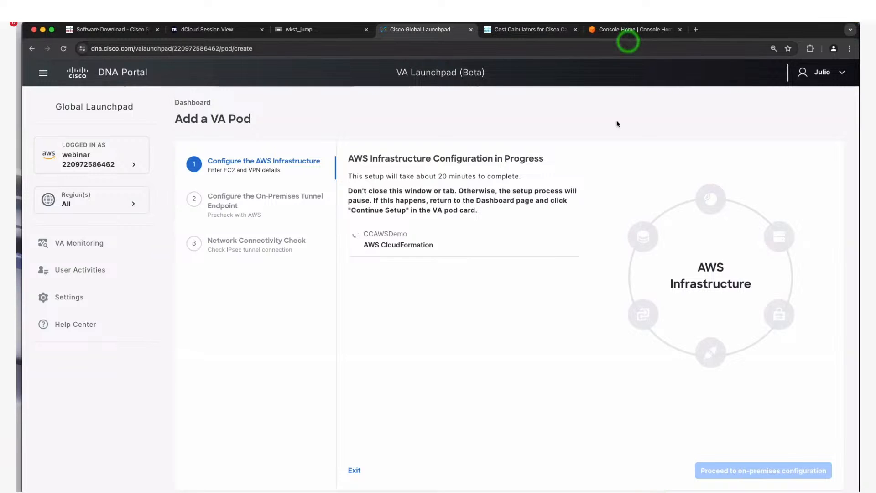
- Wait while CloudFormation creates the CCAWSDemo VPC, private subnet and private route table
{"action": "scroll", "coordinate": [582, 287], "scroll_direction": "down", "scroll_amount": 1}
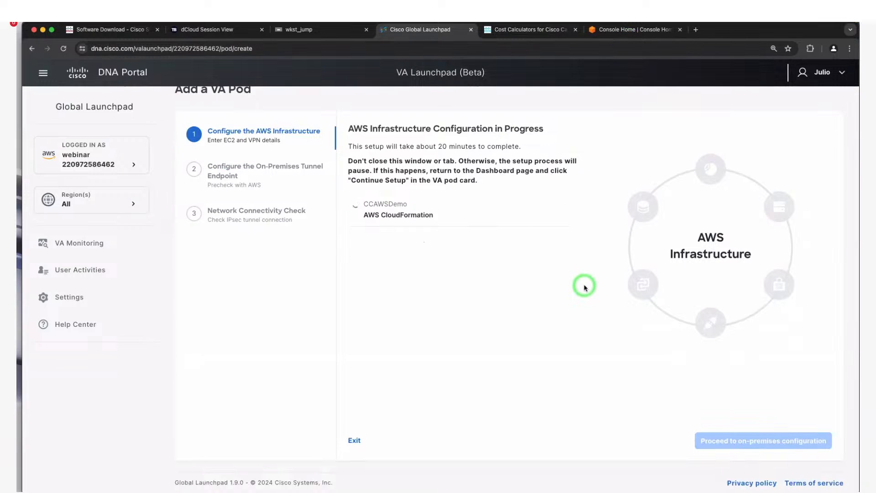
{"action": "scroll", "coordinate": [585, 288], "scroll_direction": "up", "scroll_amount": 1}
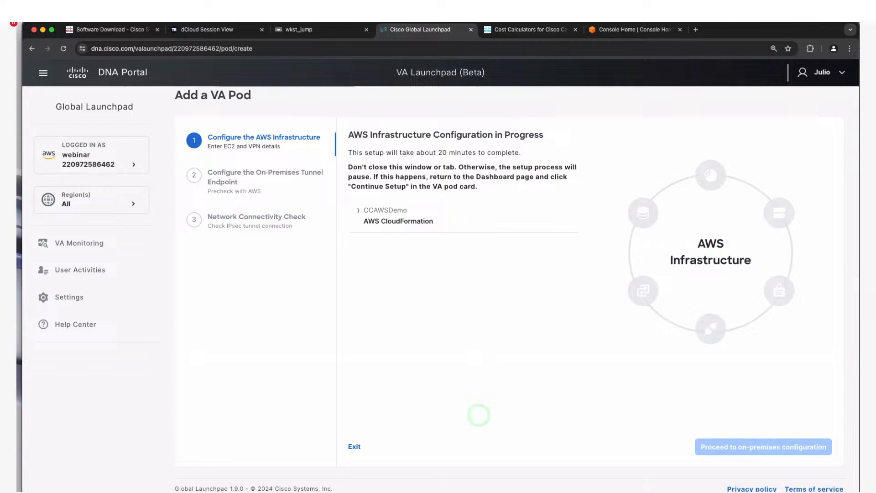
{"action": "mouse_move", "coordinate": [453, 491]}
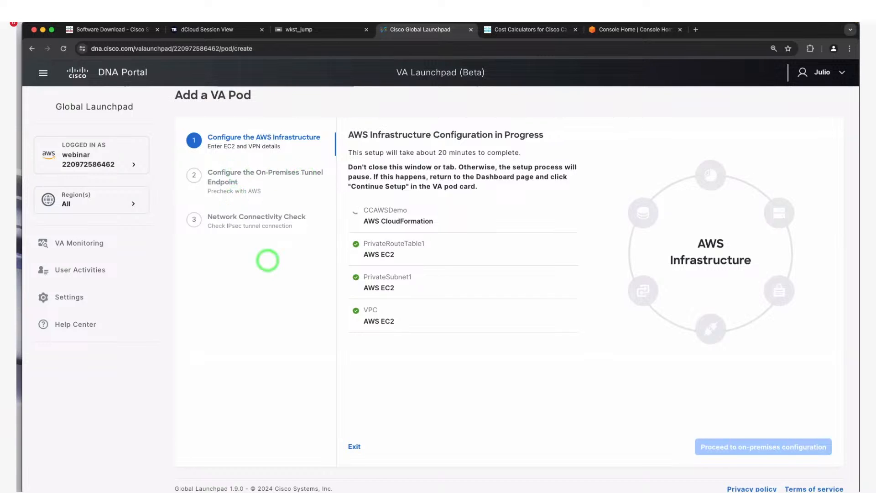
{"action": "mouse_move", "coordinate": [304, 480]}
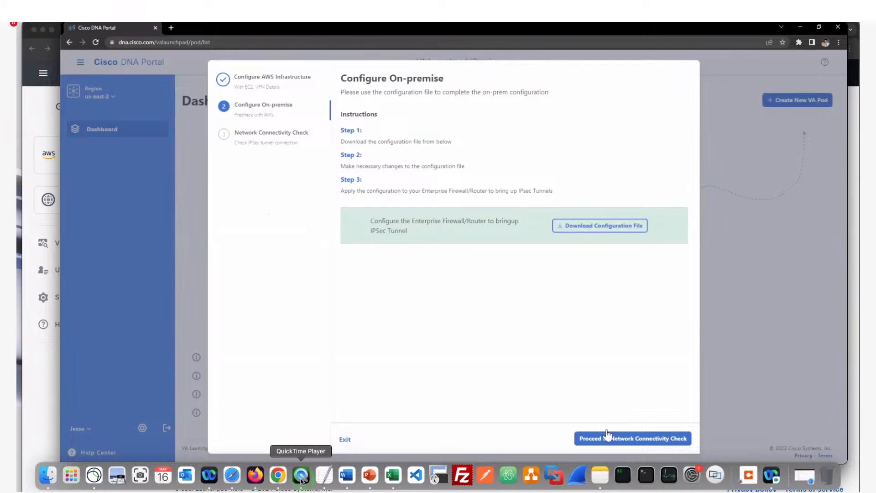
- Enlarge the My Movie 8 recording, then bring up vpn-0c13d78410fd056d7-8.txt in TextEdit
{"action": "left_click", "coordinate": [301, 477]}
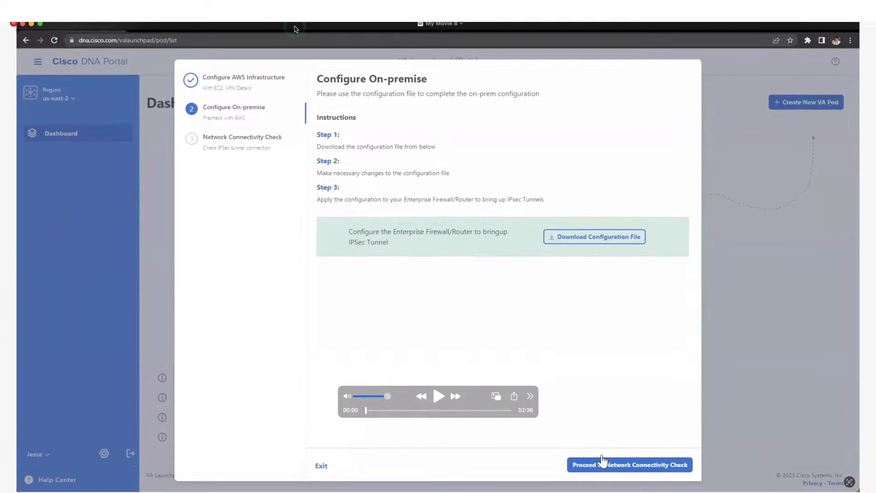
{"action": "double_click", "coordinate": [295, 27]}
{"action": "mouse_move", "coordinate": [449, 492]}
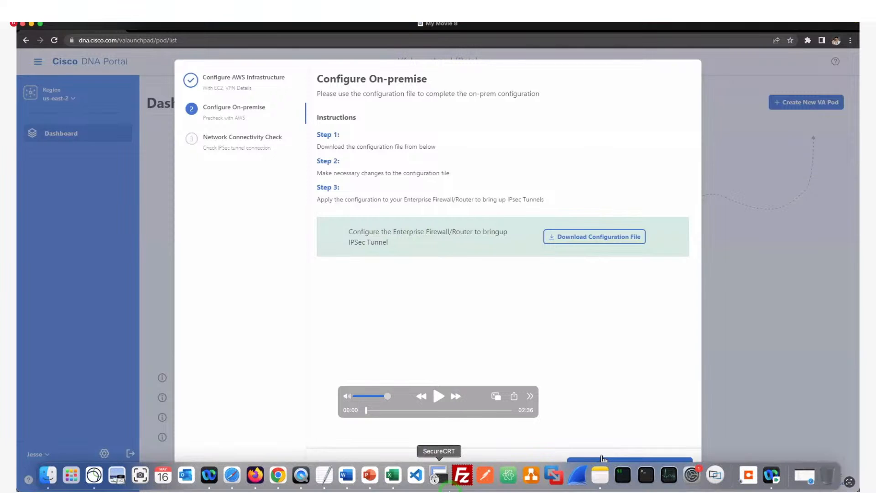
{"action": "left_click", "coordinate": [324, 476]}
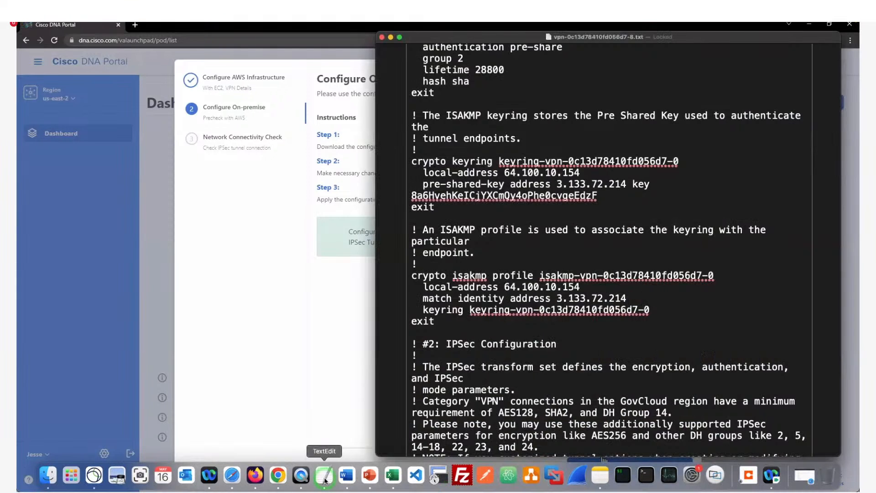
- Scroll to the first tunnel's IPSec settings and select the interface Tunnel1 block
{"action": "scroll", "coordinate": [551, 206], "scroll_direction": "up", "scroll_amount": 15}
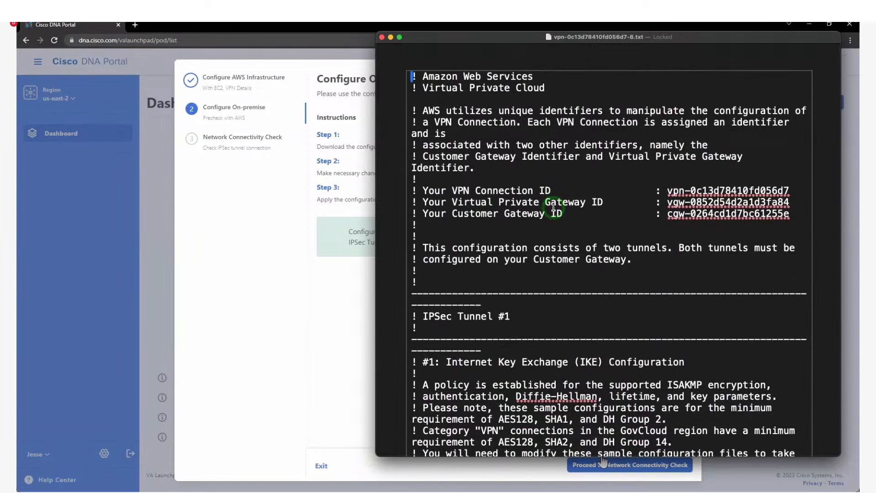
{"action": "scroll", "coordinate": [553, 208], "scroll_direction": "down", "scroll_amount": 3}
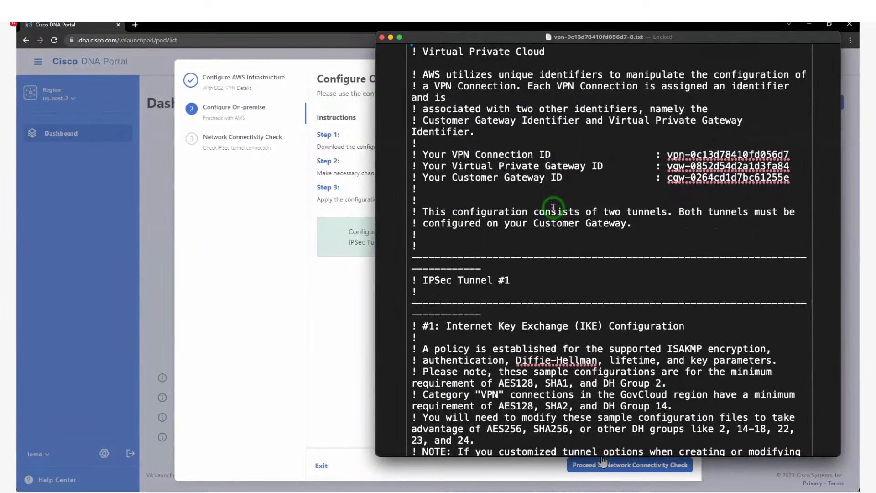
{"action": "scroll", "coordinate": [553, 208], "scroll_direction": "down", "scroll_amount": 5}
{"action": "scroll", "coordinate": [554, 208], "scroll_direction": "down", "scroll_amount": 8}
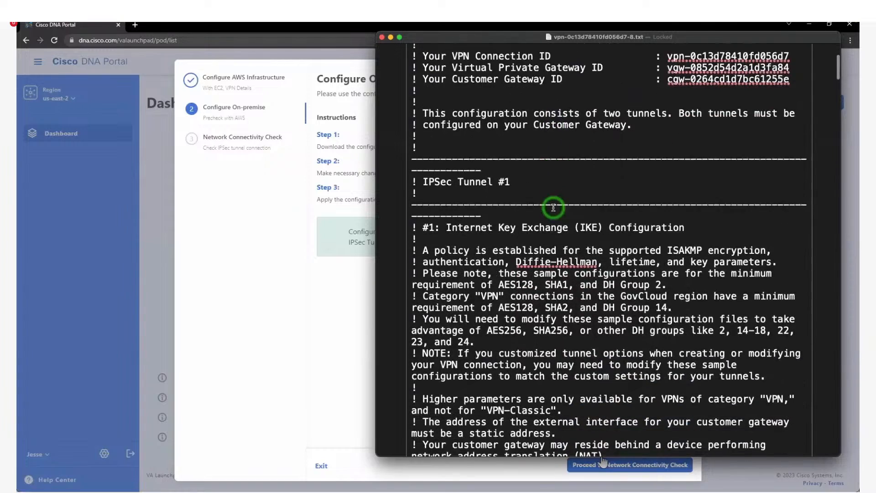
{"action": "scroll", "coordinate": [592, 230], "scroll_direction": "down", "scroll_amount": 8}
{"action": "scroll", "coordinate": [592, 231], "scroll_direction": "down", "scroll_amount": 10}
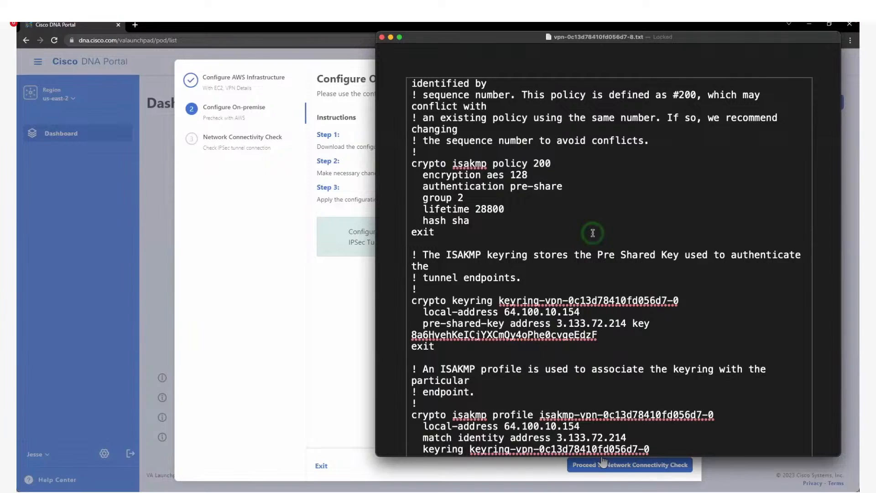
{"action": "scroll", "coordinate": [593, 233], "scroll_direction": "down", "scroll_amount": 17}
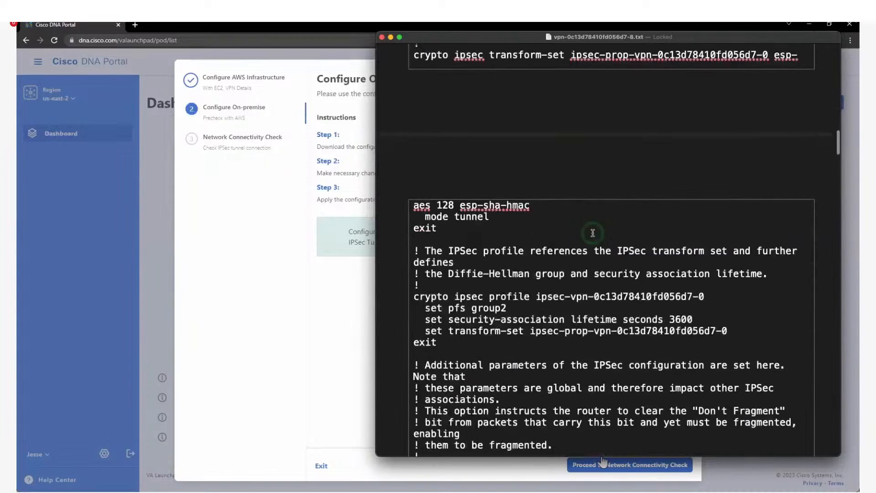
{"action": "scroll", "coordinate": [593, 233], "scroll_direction": "down", "scroll_amount": 8}
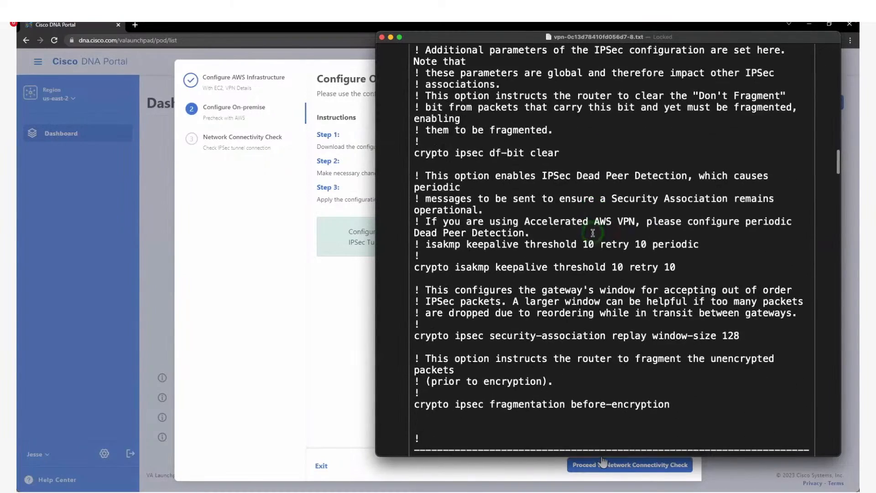
{"action": "scroll", "coordinate": [593, 233], "scroll_direction": "down", "scroll_amount": 3}
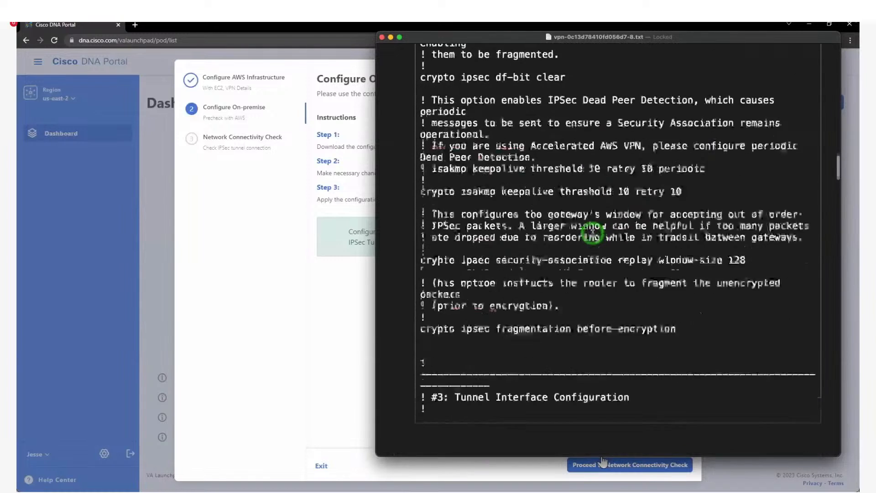
{"action": "scroll", "coordinate": [592, 233], "scroll_direction": "down", "scroll_amount": 9}
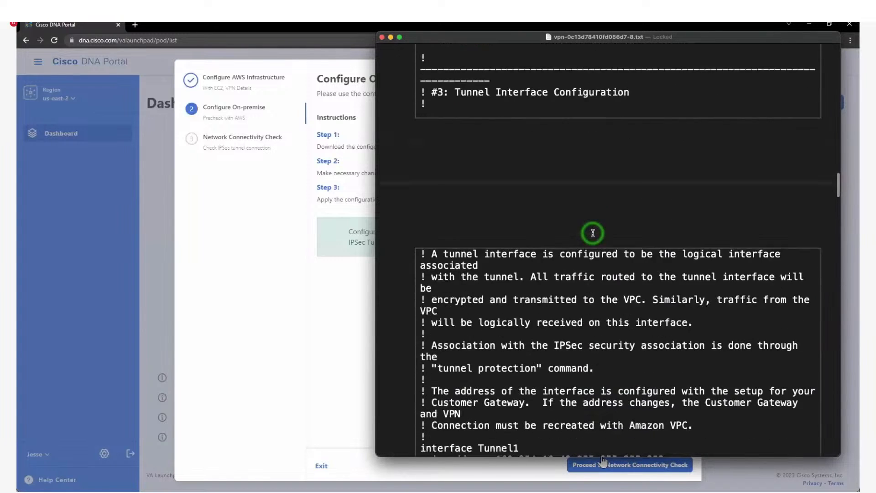
{"action": "scroll", "coordinate": [448, 83], "scroll_direction": "up", "scroll_amount": 1}
{"action": "left_click_drag", "start_coordinate": [447, 84], "coordinate": [640, 85]}
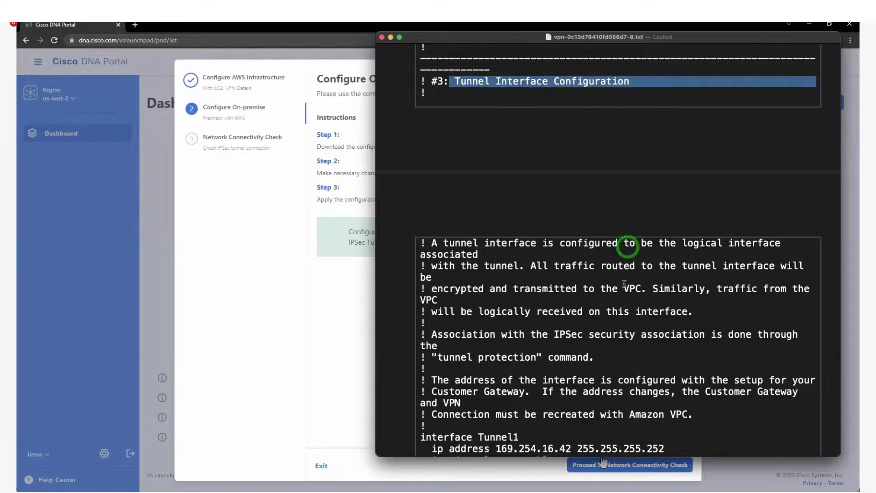
{"action": "scroll", "coordinate": [625, 291], "scroll_direction": "down", "scroll_amount": 3}
{"action": "scroll", "coordinate": [625, 291], "scroll_direction": "down", "scroll_amount": 3}
{"action": "left_click_drag", "start_coordinate": [421, 229], "coordinate": [777, 355]}
- Select the example ip route line and scroll on to the IPSec Tunnel #2 section
{"action": "scroll", "coordinate": [626, 322], "scroll_direction": "down", "scroll_amount": 1}
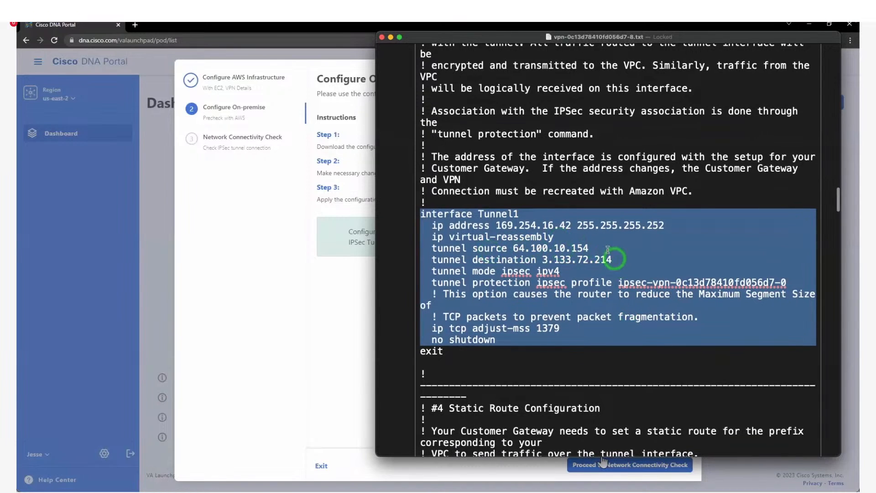
{"action": "scroll", "coordinate": [623, 270], "scroll_direction": "down", "scroll_amount": 5}
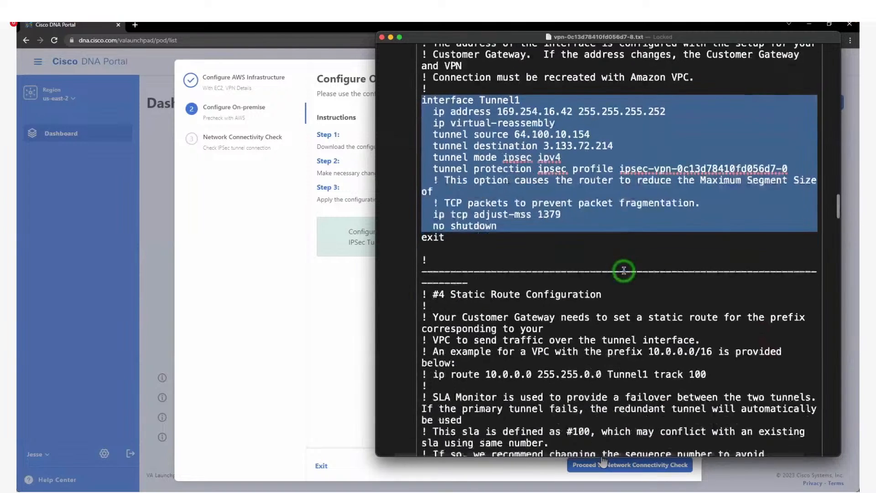
{"action": "scroll", "coordinate": [625, 274], "scroll_direction": "down", "scroll_amount": 5}
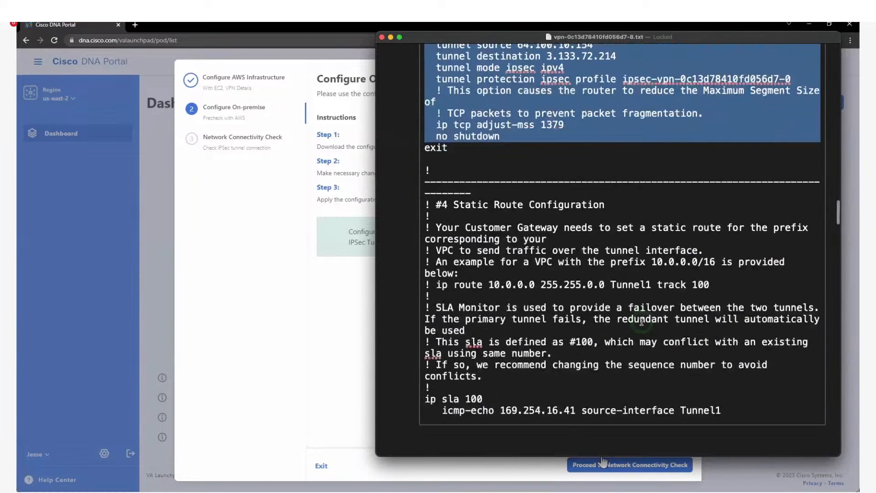
{"action": "scroll", "coordinate": [591, 145], "scroll_direction": "down", "scroll_amount": 1}
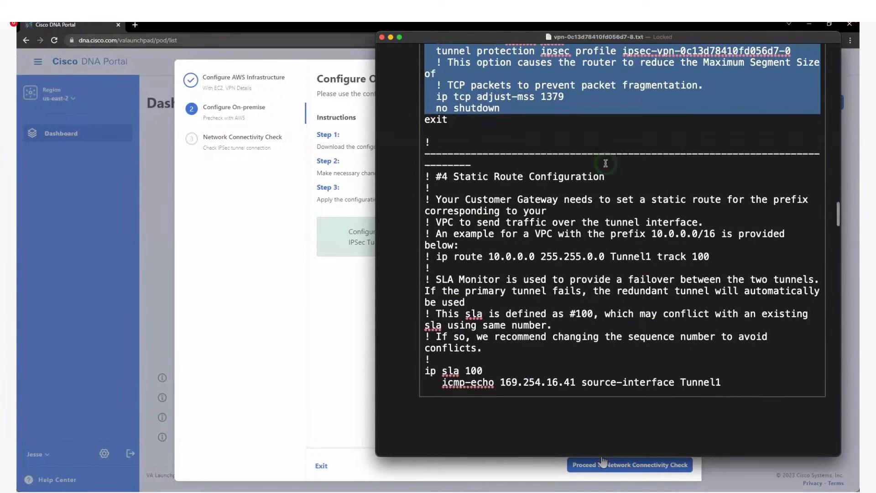
{"action": "scroll", "coordinate": [539, 238], "scroll_direction": "down", "scroll_amount": 2}
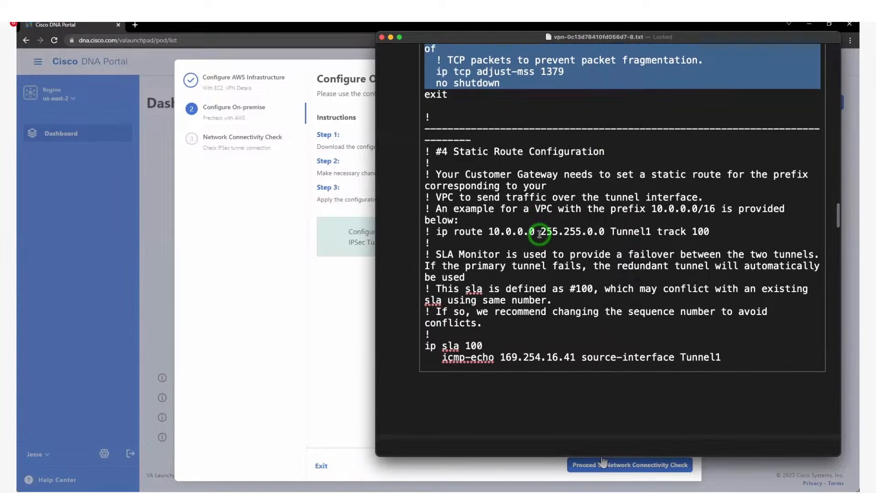
{"action": "left_click", "coordinate": [539, 233]}
{"action": "triple_click", "coordinate": [536, 232]}
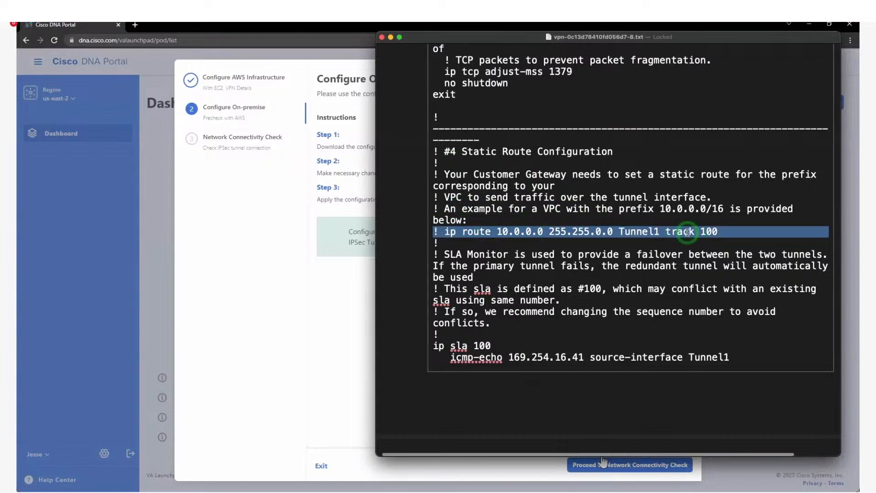
{"action": "scroll", "coordinate": [668, 233], "scroll_direction": "down", "scroll_amount": 3}
{"action": "scroll", "coordinate": [690, 282], "scroll_direction": "down", "scroll_amount": 15}
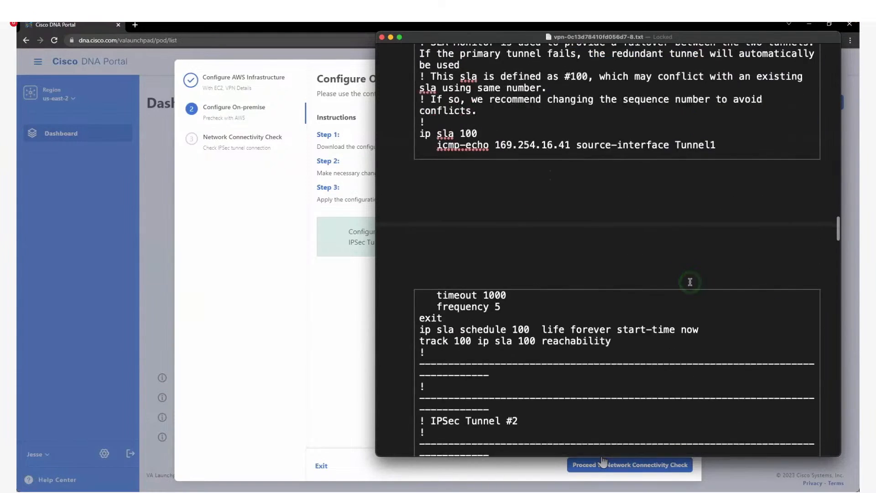
{"action": "scroll", "coordinate": [690, 282], "scroll_direction": "down", "scroll_amount": 1}
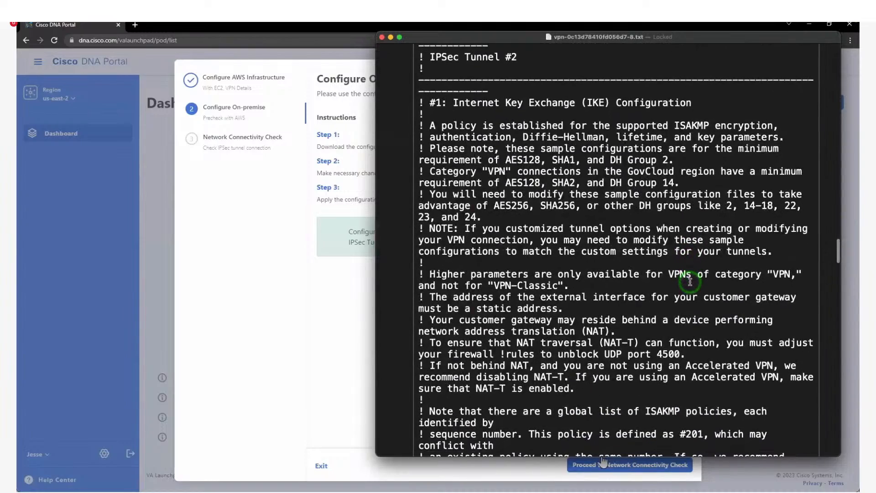
{"action": "scroll", "coordinate": [689, 282], "scroll_direction": "down", "scroll_amount": 15}
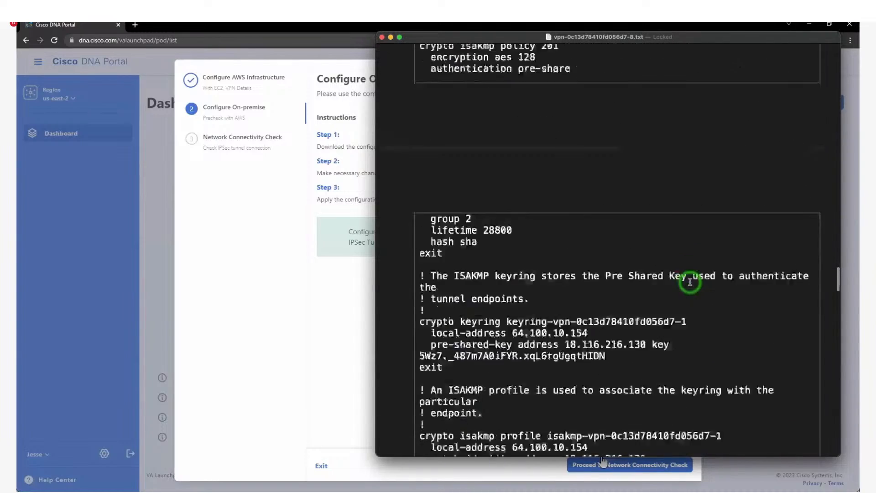
{"action": "scroll", "coordinate": [690, 282], "scroll_direction": "down", "scroll_amount": 10}
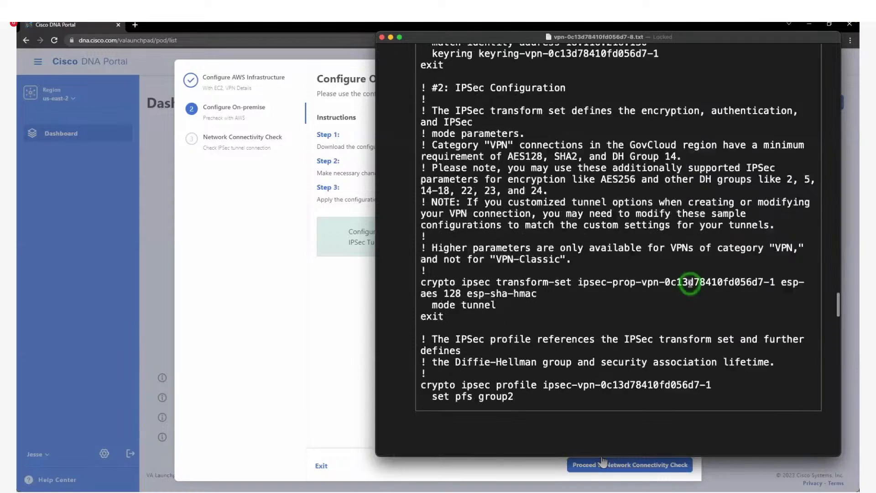
{"action": "scroll", "coordinate": [690, 282], "scroll_direction": "down", "scroll_amount": 10}
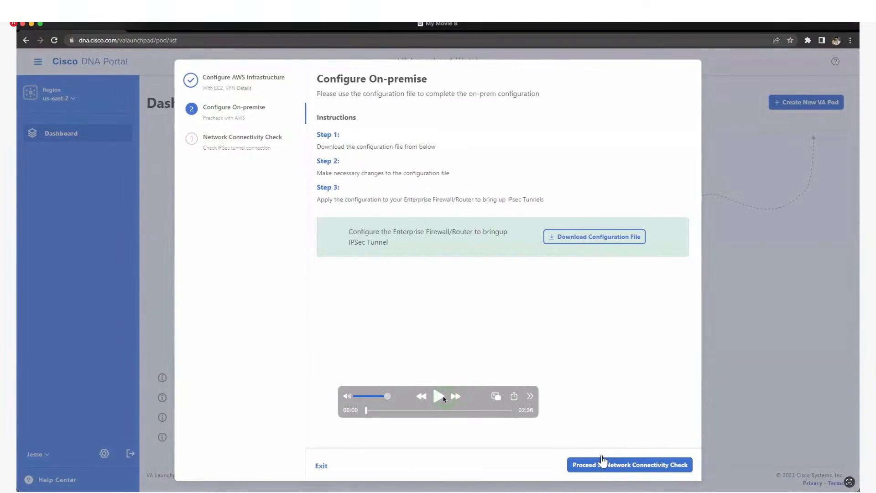
- Play the deployment recording and scrub from 00:43 to the Summary step at 01:31
{"action": "left_click", "coordinate": [443, 398]}
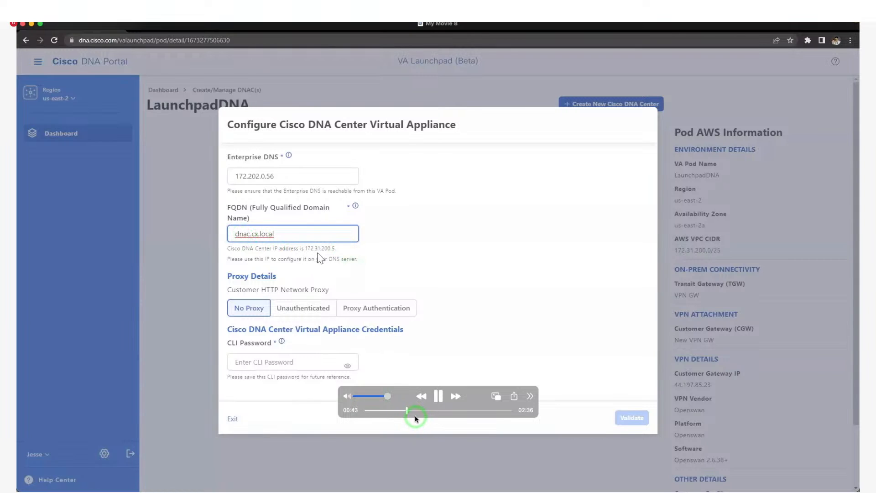
{"action": "left_click_drag", "start_coordinate": [408, 411], "coordinate": [418, 413]}
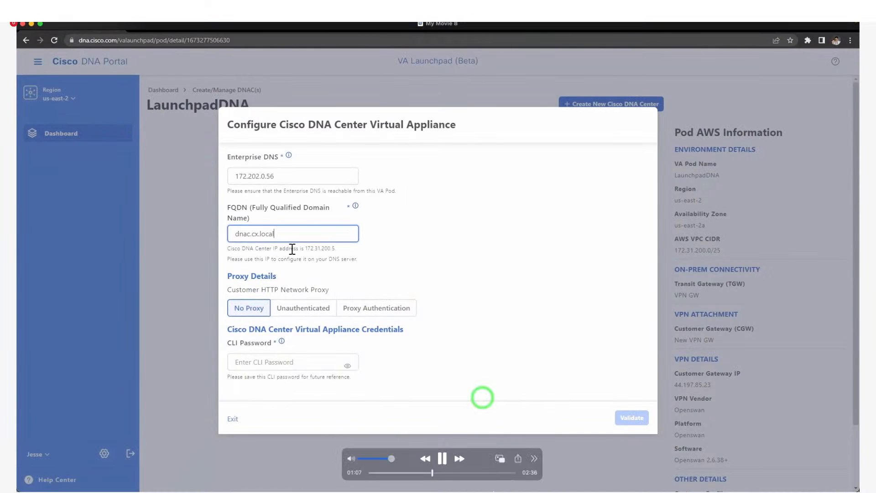
{"action": "left_click", "coordinate": [442, 481]}
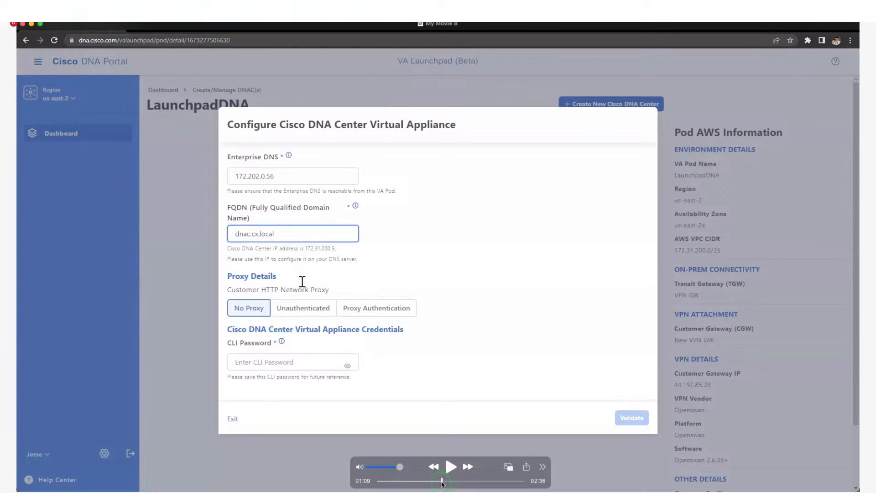
{"action": "left_click_drag", "start_coordinate": [442, 483], "coordinate": [446, 483]}
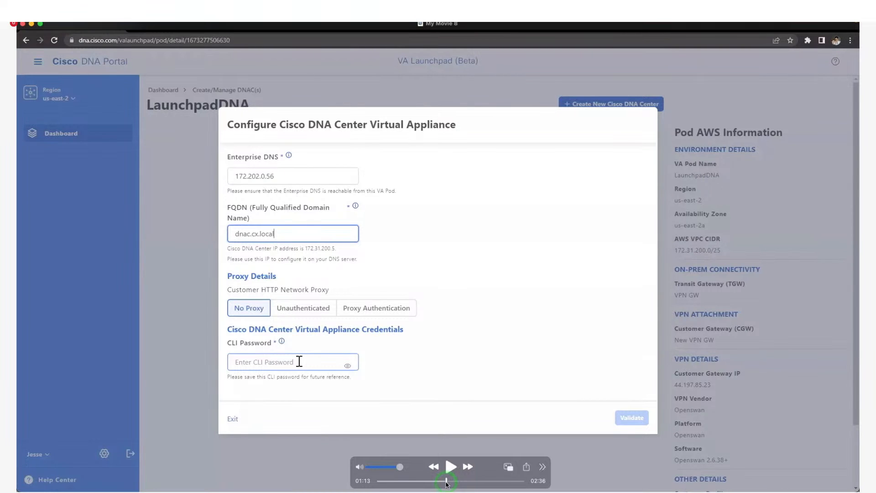
{"action": "left_click_drag", "start_coordinate": [446, 482], "coordinate": [462, 482]}
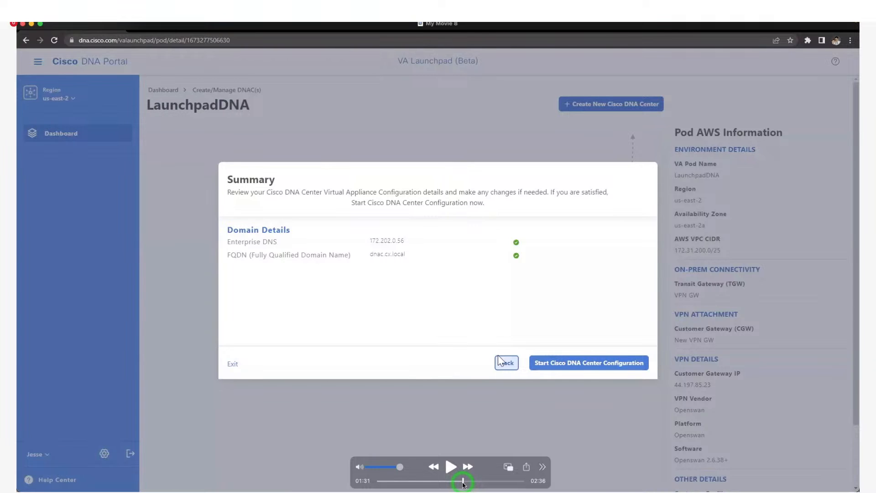
- Play the recording through configuration to 02:27 showing two running EC2 instances, then close it
{"action": "left_click_drag", "start_coordinate": [462, 482], "coordinate": [473, 483]}
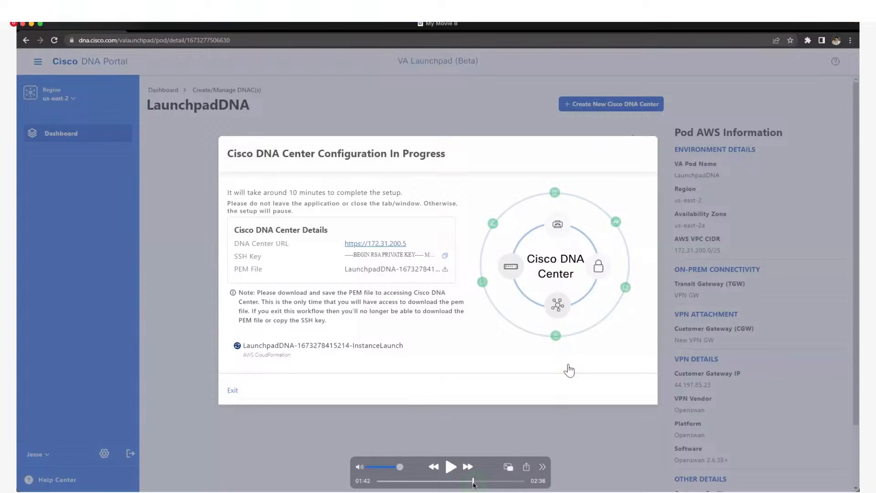
{"action": "key", "text": "space"}
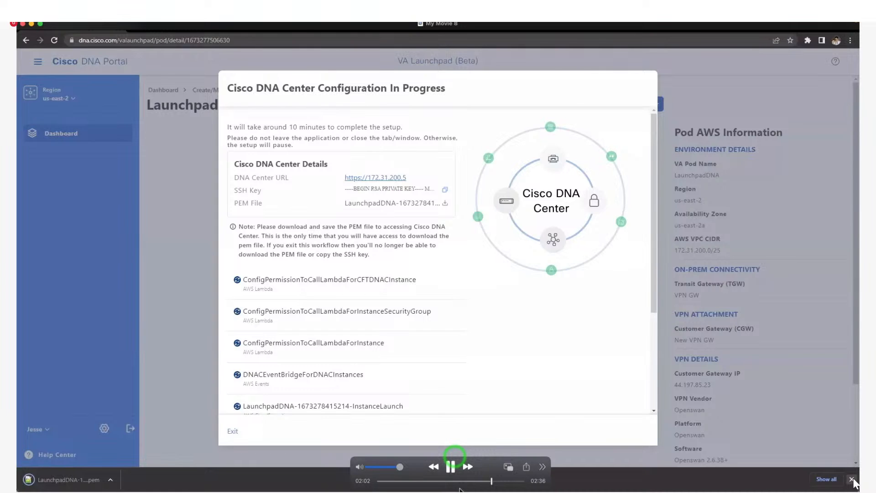
{"action": "left_click", "coordinate": [514, 481]}
{"action": "key", "text": "space"}
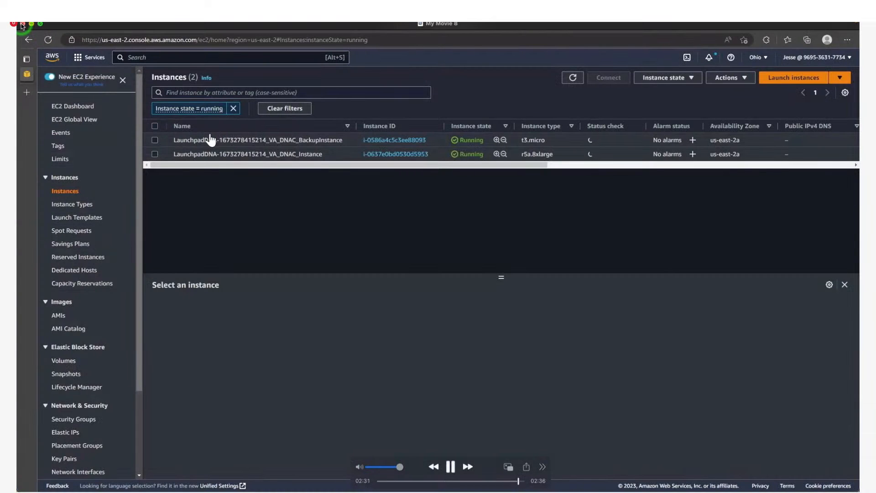
{"action": "left_click", "coordinate": [22, 24]}
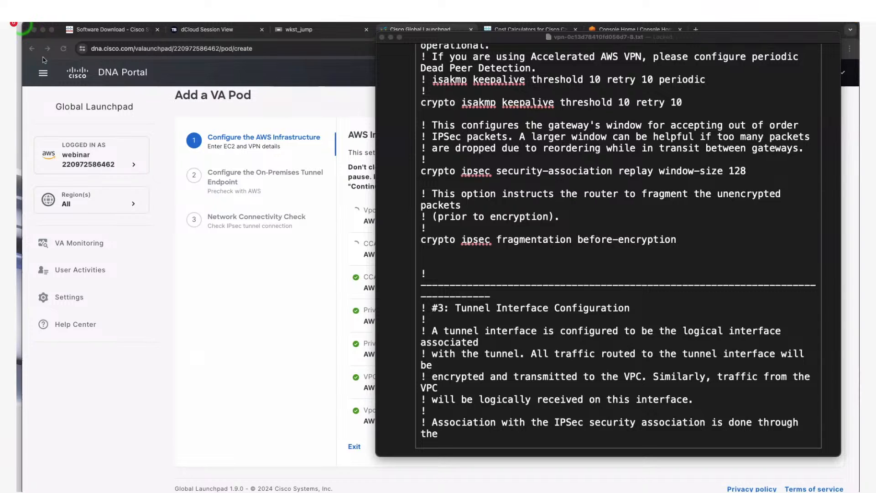
- Go from the Launchpad to the AWS console's EC2 dashboard and list running instances
{"action": "left_click", "coordinate": [642, 65]}
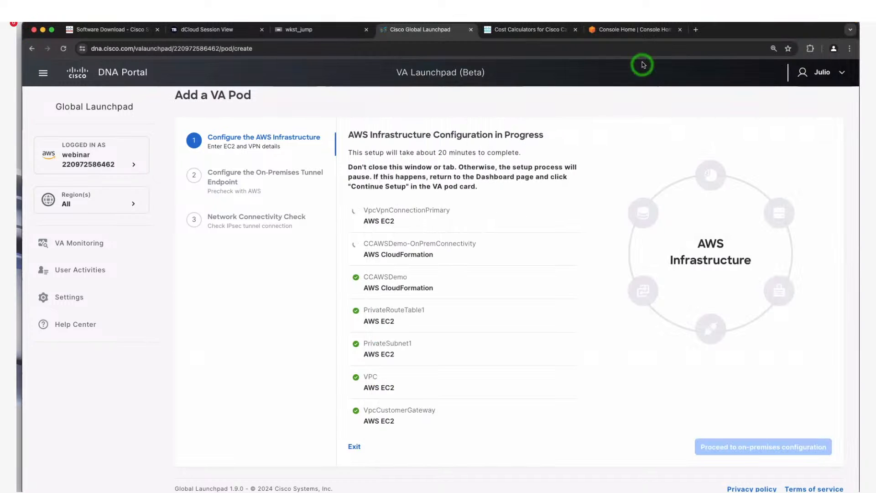
{"action": "left_click", "coordinate": [635, 31]}
{"action": "left_click", "coordinate": [126, 267]}
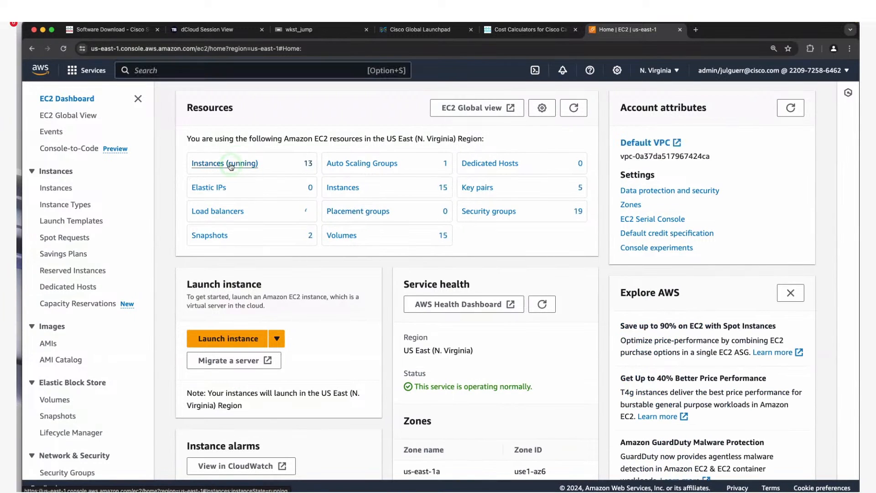
{"action": "left_click", "coordinate": [228, 164]}
- Switch EC2 to US East (Ohio) and view the r5a.8xlarge VA_DNAC instance details
{"action": "left_click", "coordinate": [653, 70]}
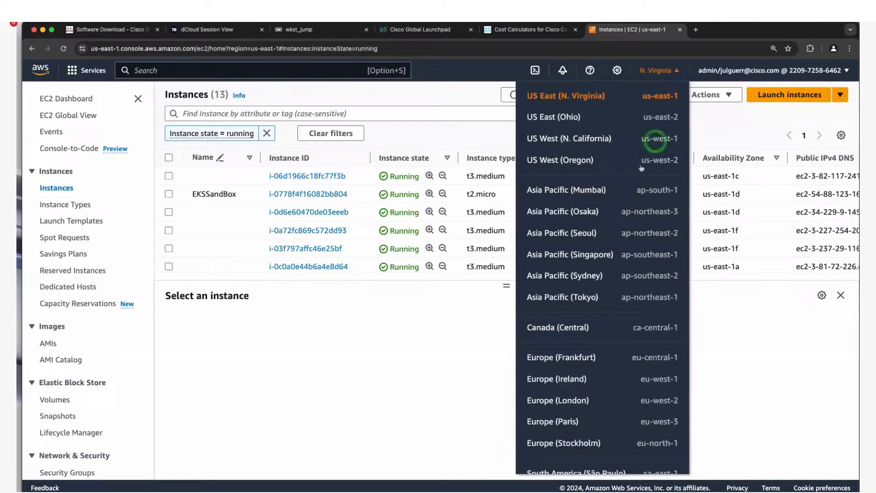
{"action": "left_click", "coordinate": [612, 114]}
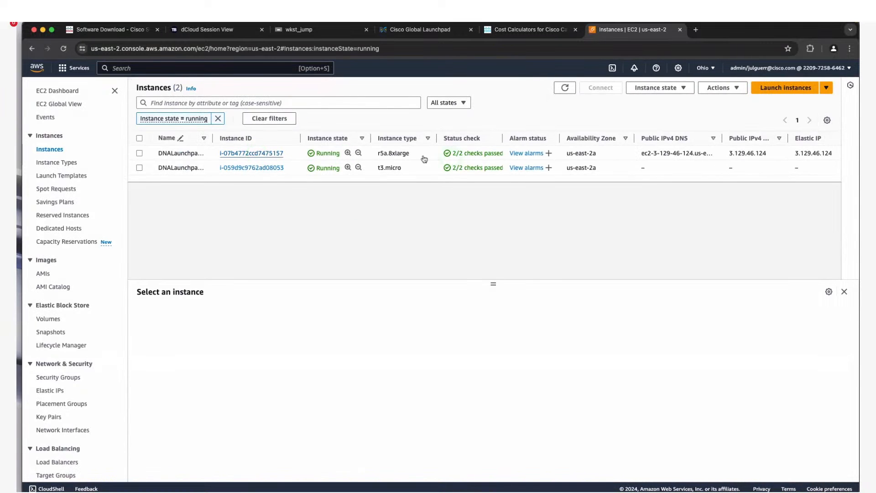
{"action": "left_click_drag", "start_coordinate": [378, 154], "coordinate": [405, 170]}
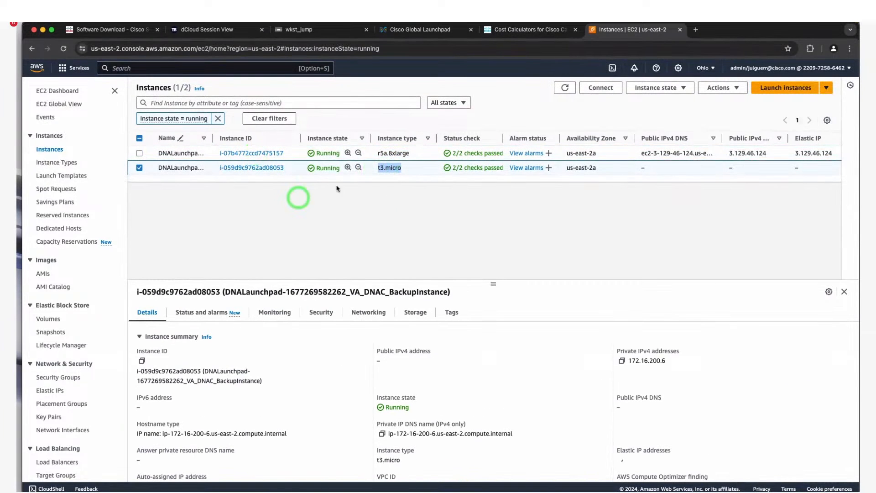
{"action": "scroll", "coordinate": [642, 181], "scroll_direction": "right", "scroll_amount": 2}
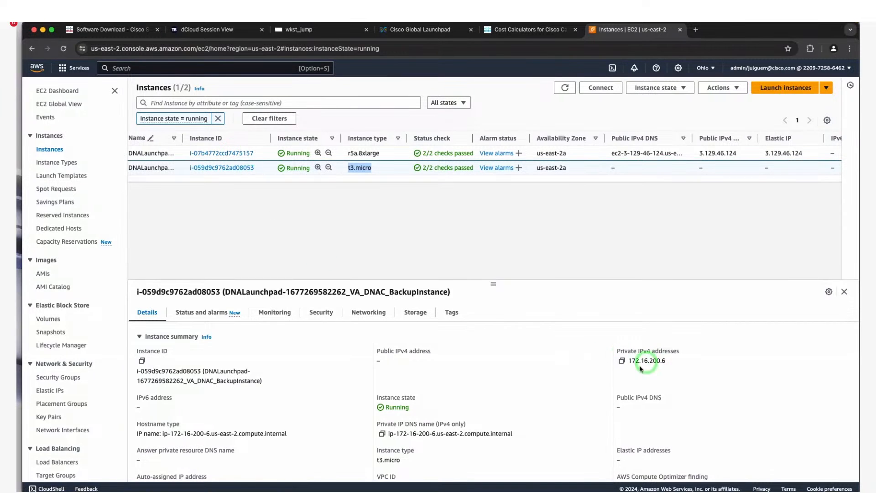
{"action": "left_click", "coordinate": [386, 154]}
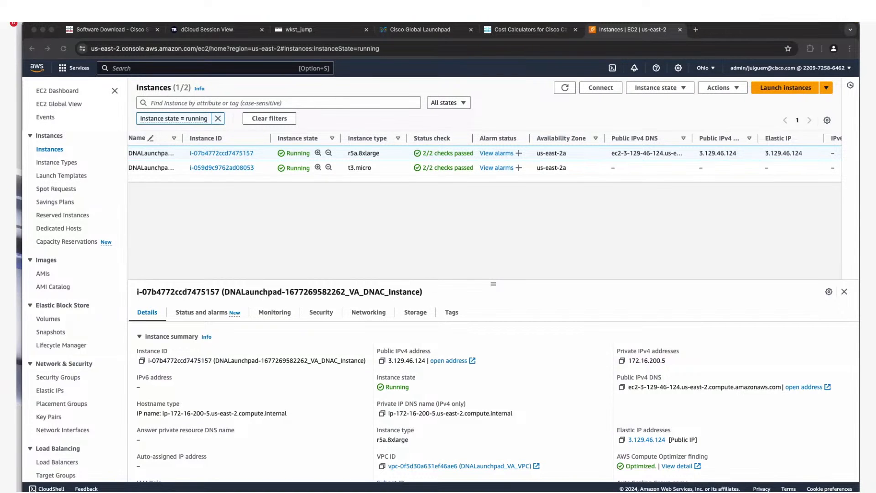
{"action": "left_click_drag", "start_coordinate": [859, 94], "coordinate": [685, 92]}
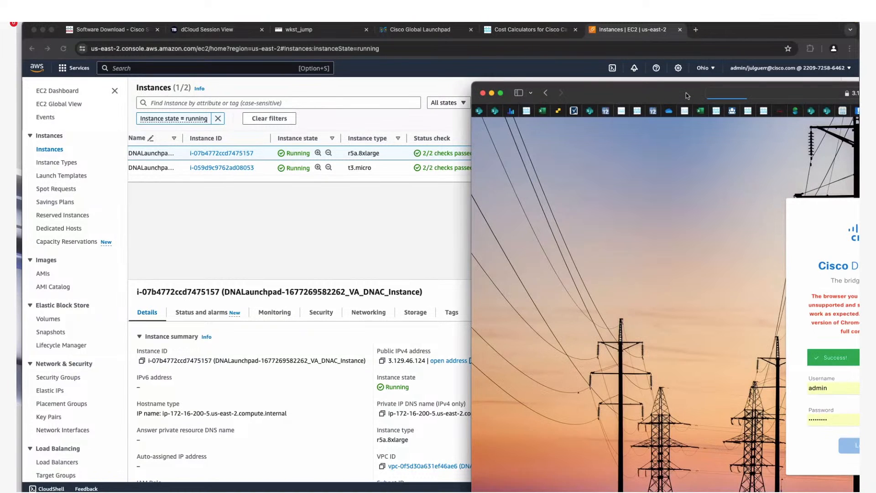
- Maximize the Catalyst Center window and check the installed version (2.3) under Help > About
{"action": "double_click", "coordinate": [686, 92]}
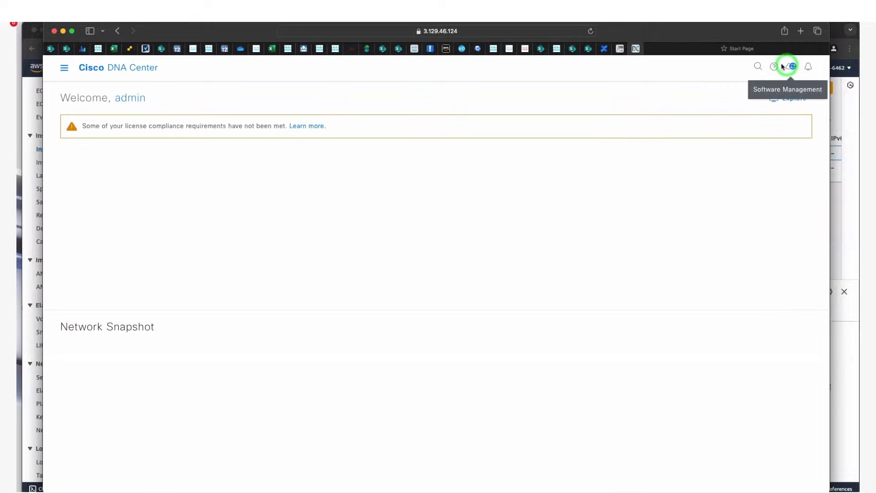
{"action": "left_click", "coordinate": [774, 67]}
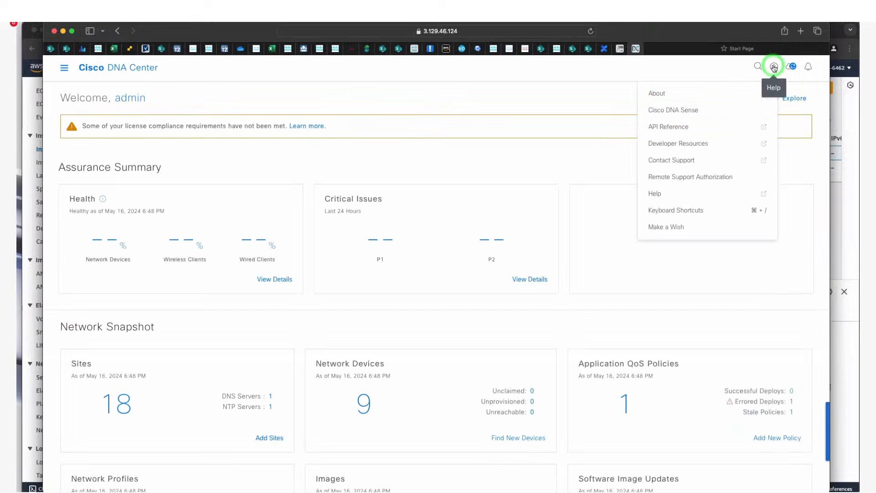
{"action": "left_click", "coordinate": [737, 86]}
{"action": "left_click_drag", "start_coordinate": [399, 247], "coordinate": [459, 247]}
{"action": "left_click", "coordinate": [539, 215]}
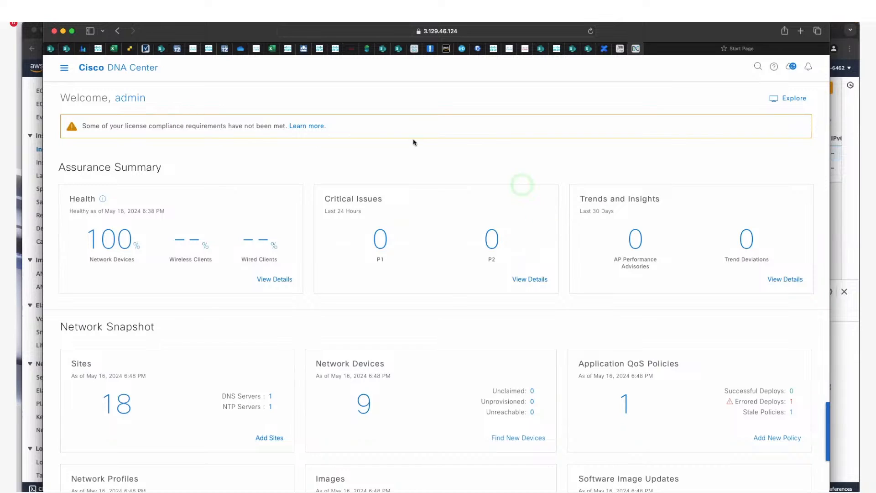
- Go to System > Backup & Restore from the main menu
{"action": "left_click", "coordinate": [63, 68]}
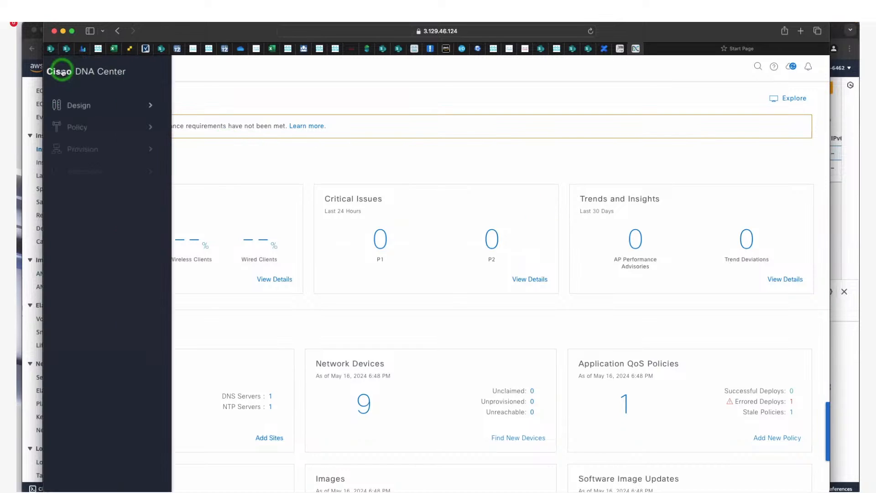
{"action": "left_click", "coordinate": [158, 303]}
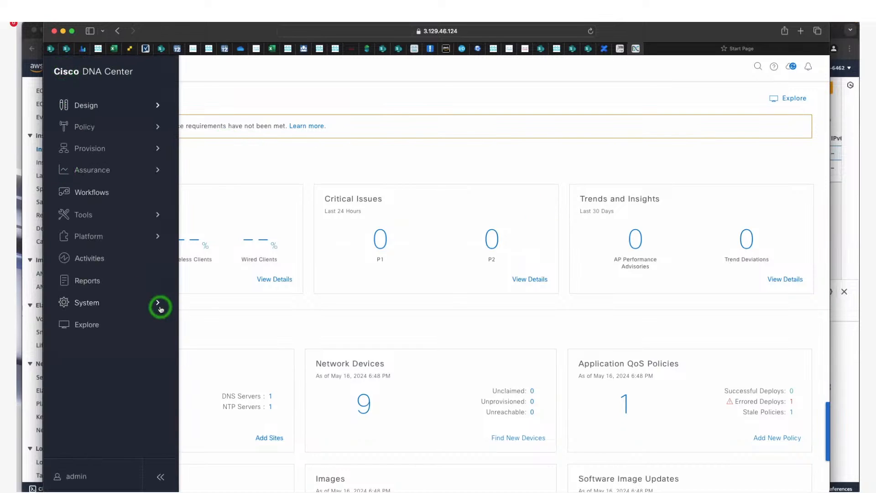
{"action": "left_click", "coordinate": [218, 128]}
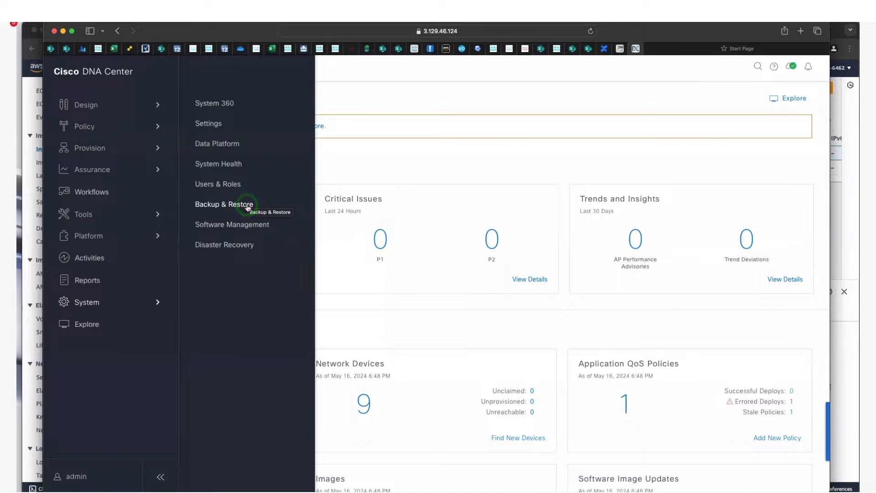
{"action": "left_click", "coordinate": [247, 205]}
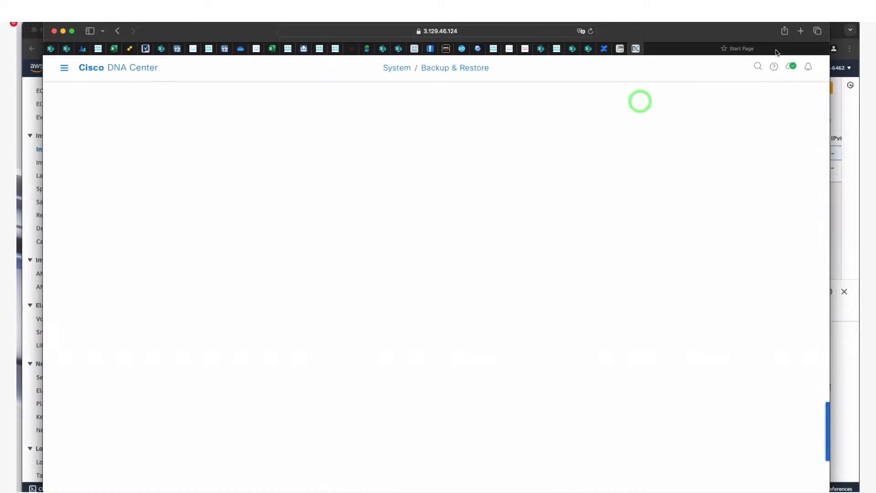
- Compare the configured SSH IP 172.16.200.6 with the backup EC2 instance's private IP
{"action": "left_click", "coordinate": [215, 127]}
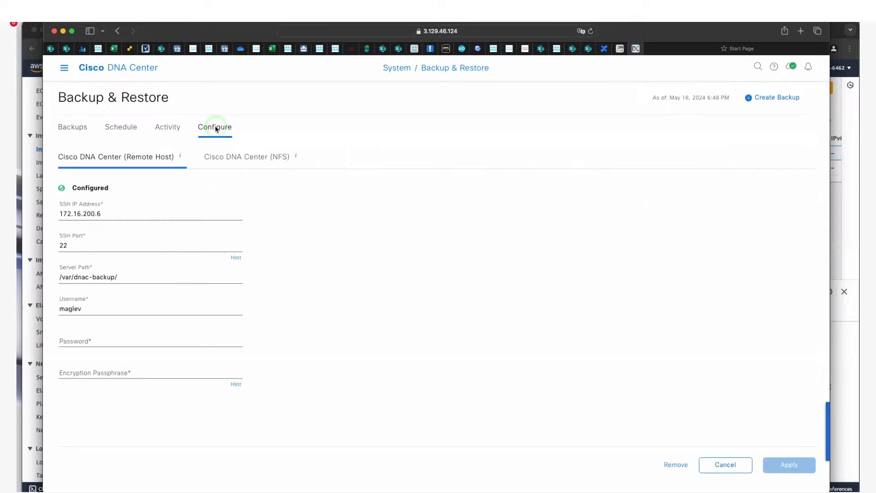
{"action": "double_click", "coordinate": [63, 218]}
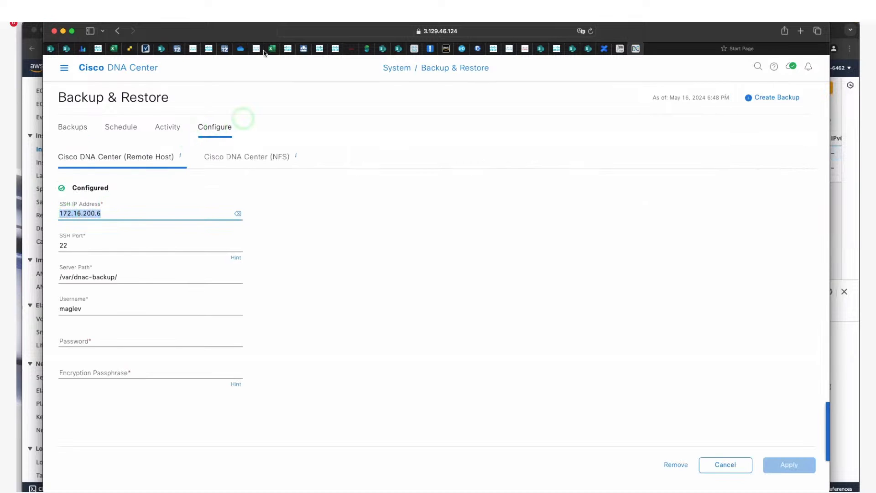
{"action": "left_click_drag", "start_coordinate": [265, 33], "coordinate": [342, 31]}
{"action": "left_click", "coordinate": [108, 169]}
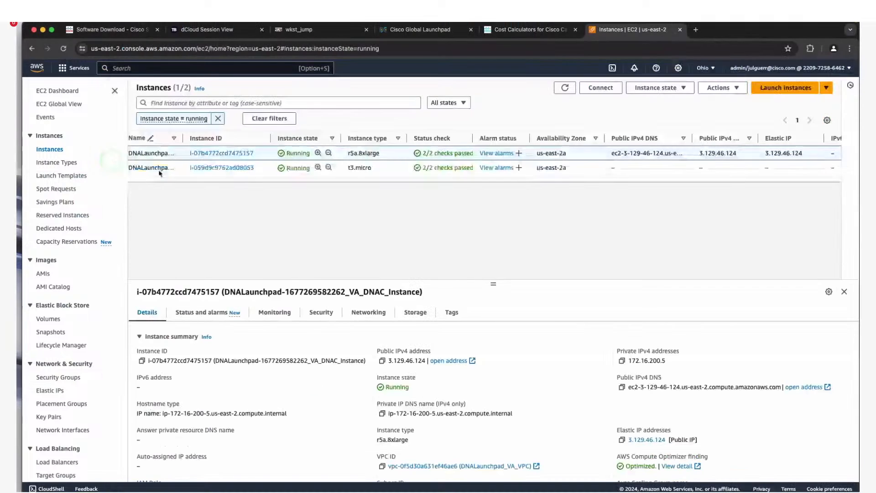
{"action": "left_click", "coordinate": [626, 168]}
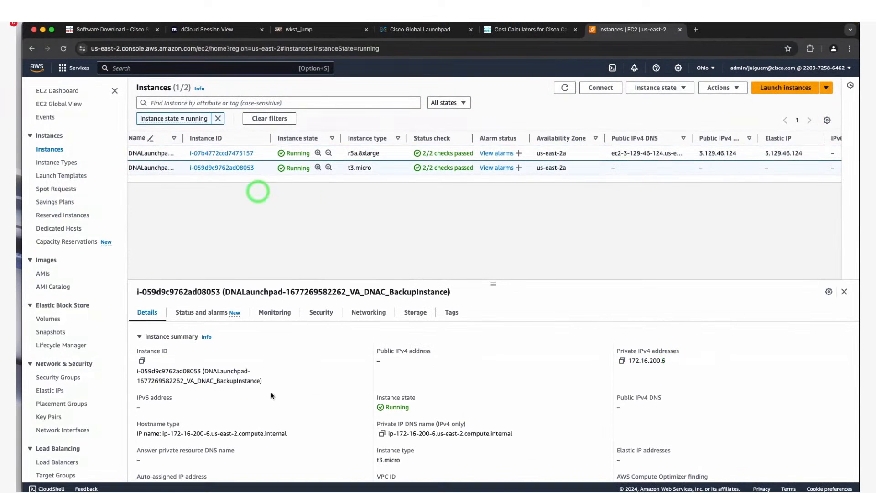
{"action": "left_click", "coordinate": [233, 476]}
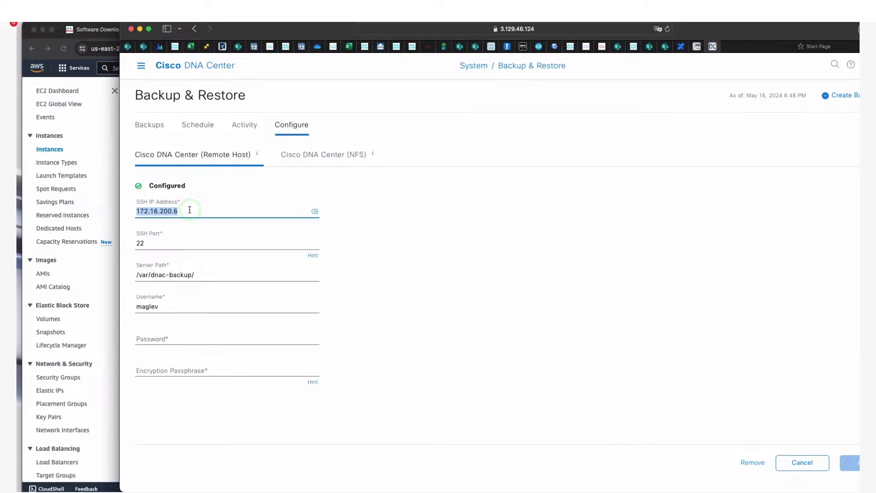
- Review the /var/dnac-backup/ server path and the NFS backup settings
{"action": "left_click", "coordinate": [192, 275]}
{"action": "triple_click", "coordinate": [192, 276]}
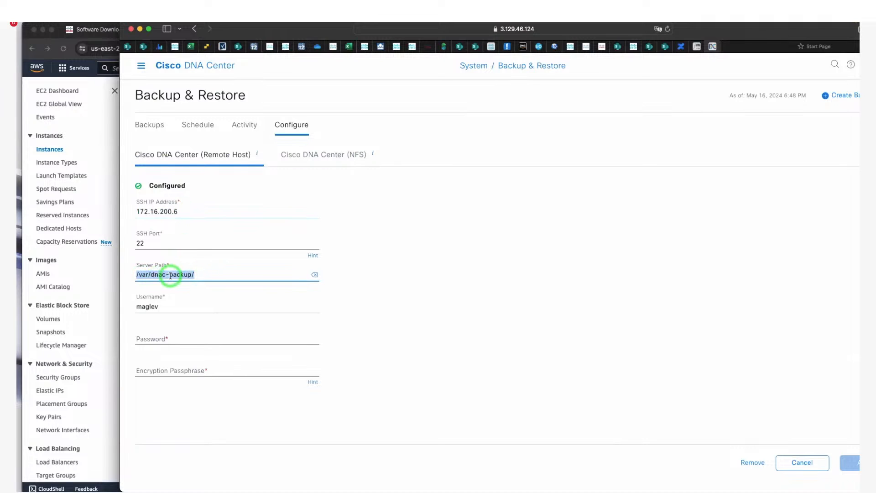
{"action": "left_click", "coordinate": [308, 155]}
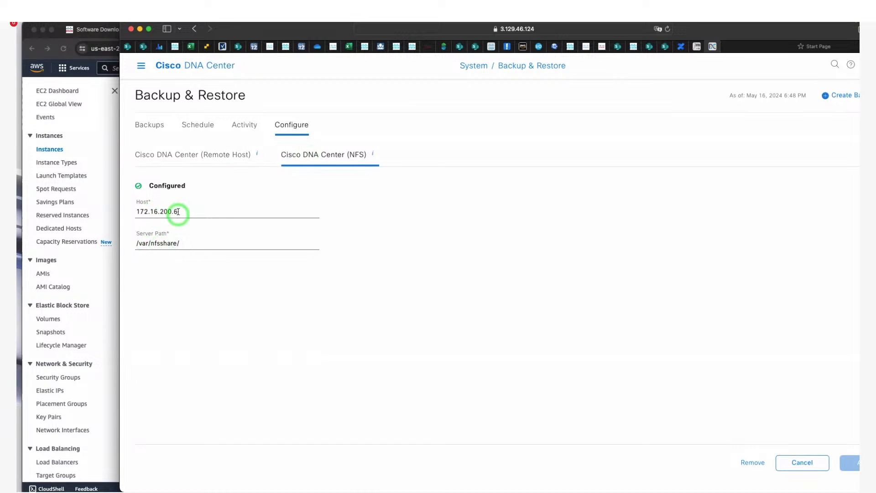
{"action": "left_click", "coordinate": [188, 154]}
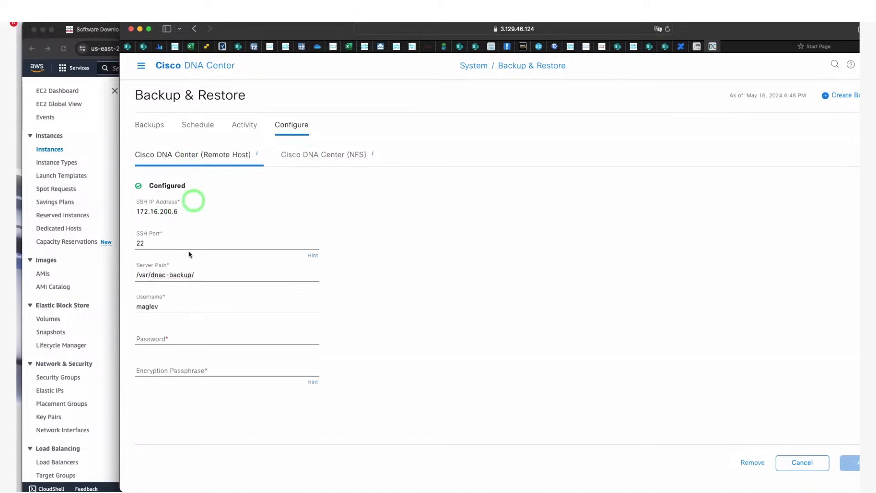
- Check the remaining remote-host fields, including password, then list the existing backups
{"action": "left_click", "coordinate": [143, 308]}
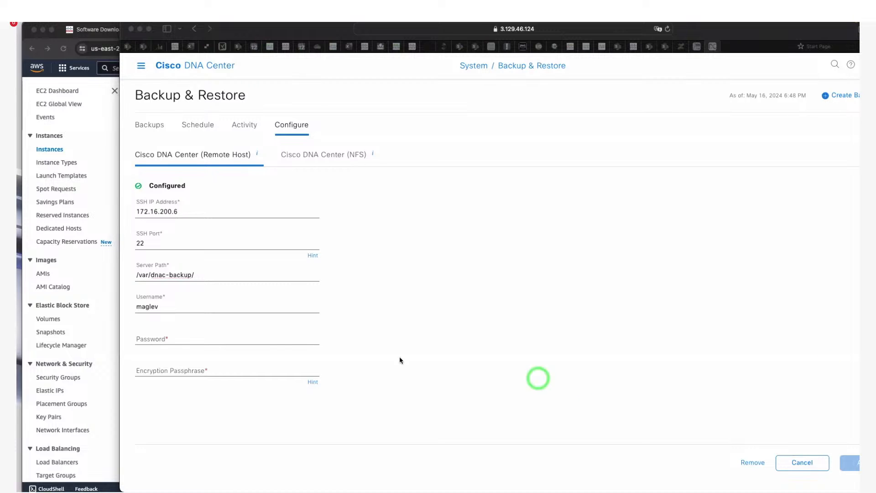
{"action": "left_click", "coordinate": [160, 338]}
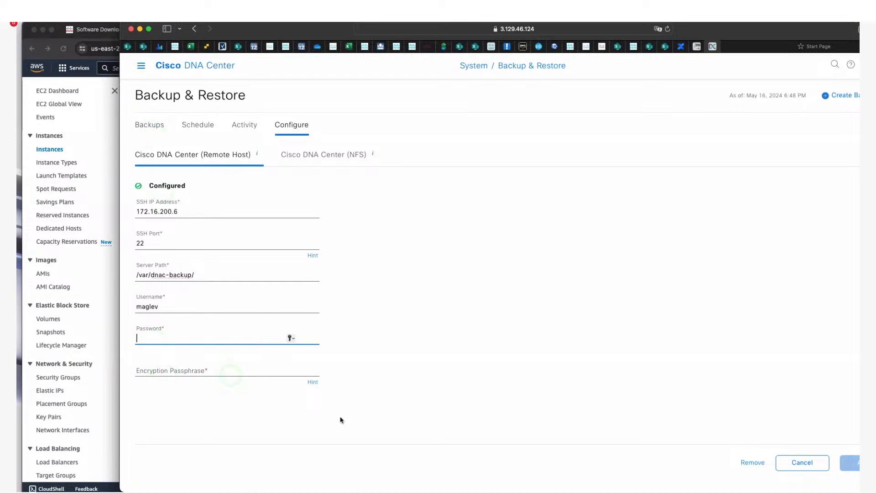
{"action": "left_click", "coordinate": [147, 128]}
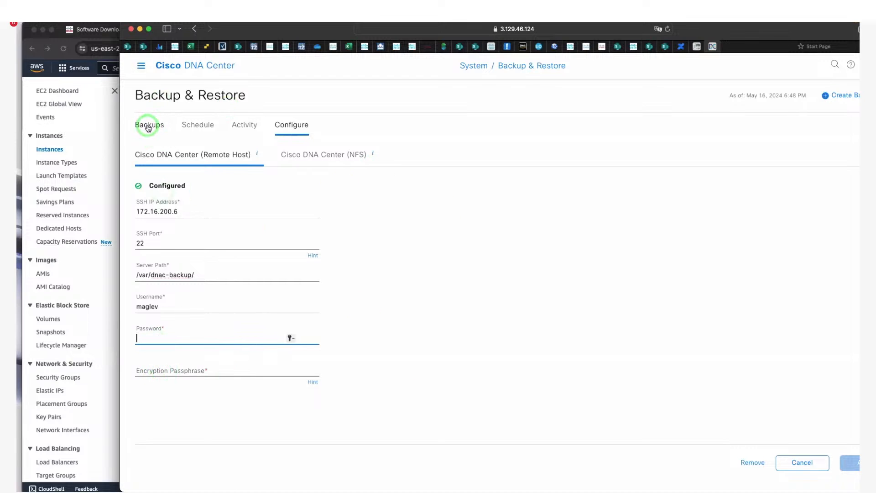